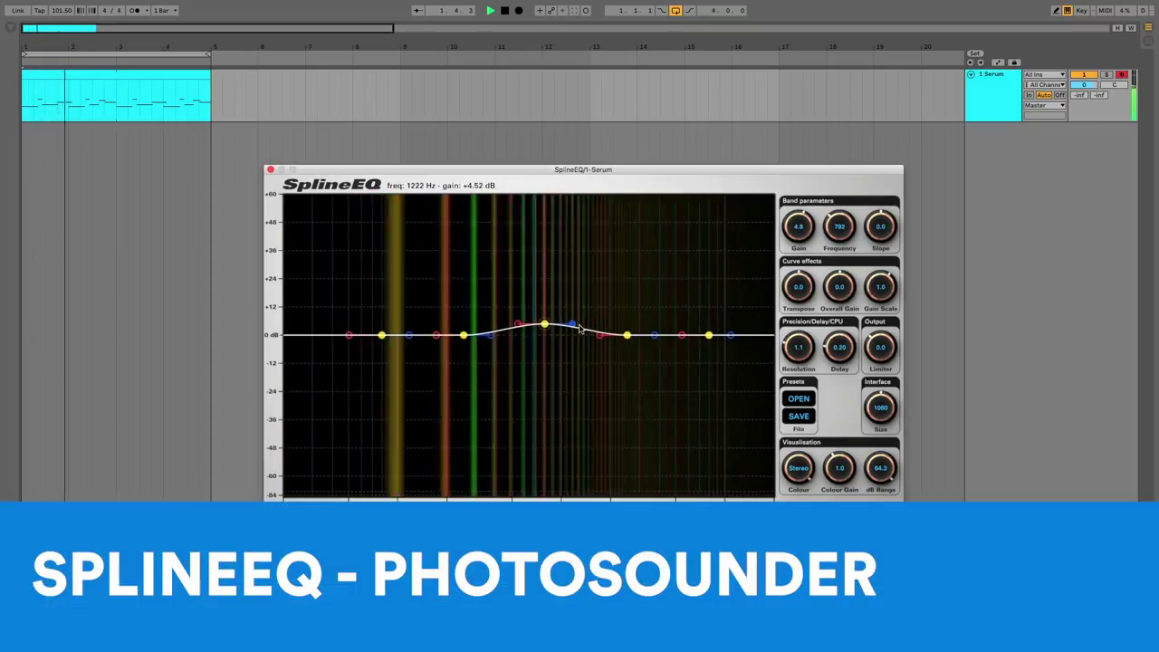
Shape the Serum curve: steep Band C boost near 2.2 kHz, Band A cut near 84 Hz, Band D cut near 3.5 kHz.
drag(572, 323, 572, 269)
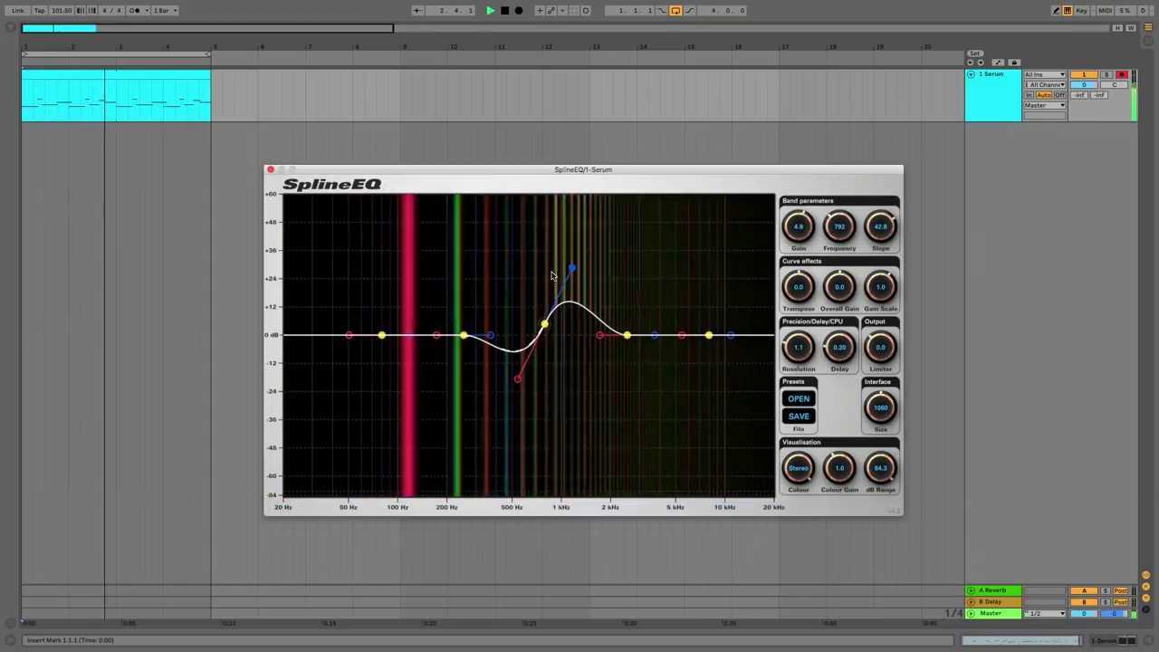
drag(546, 325, 520, 275)
mouse_move(394, 333)
mouse_down()
mouse_move(388, 300)
mouse_move(387, 412)
mouse_move(403, 434)
mouse_move(389, 332)
mouse_move(385, 353)
mouse_up()
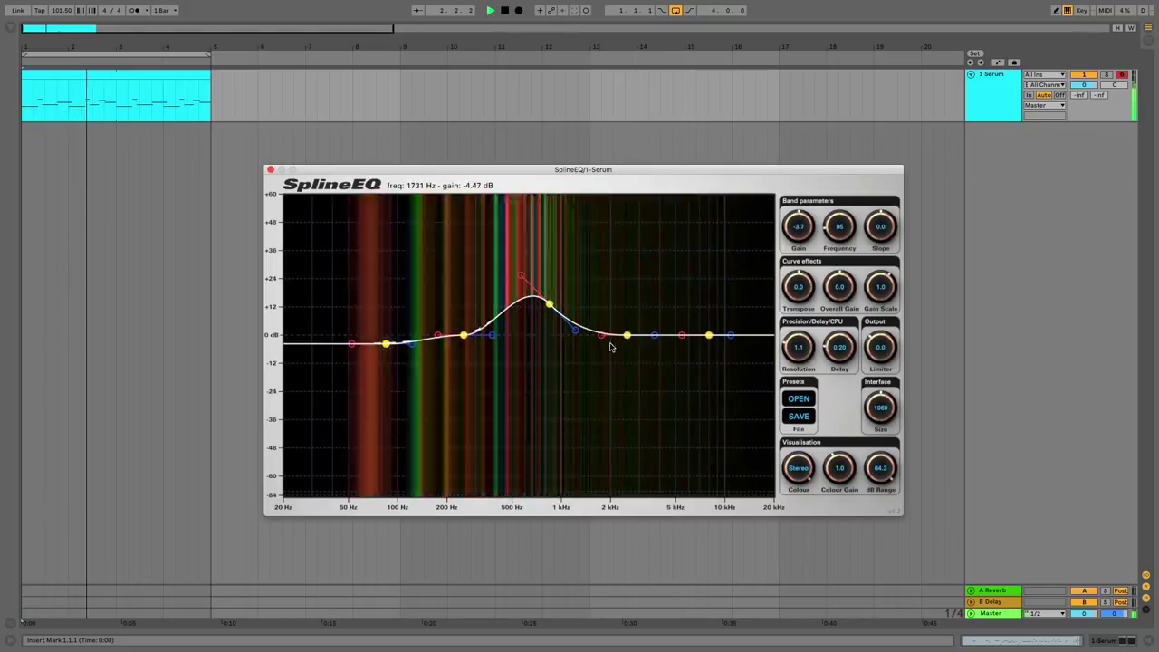
drag(626, 335, 674, 260)
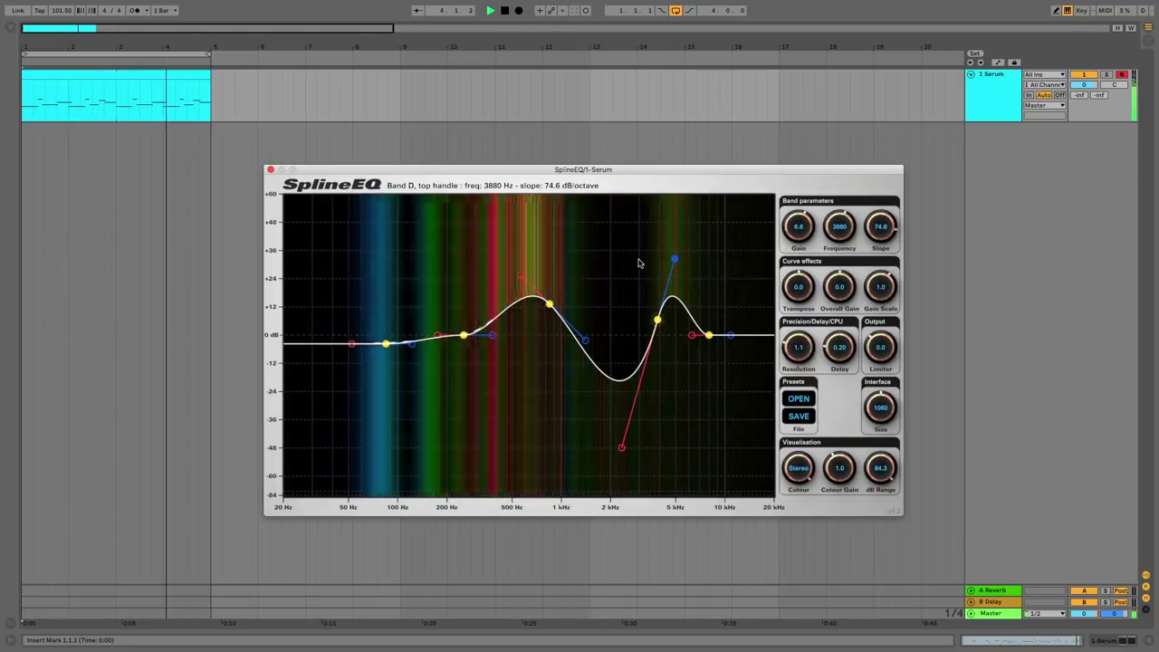
drag(657, 321, 642, 381)
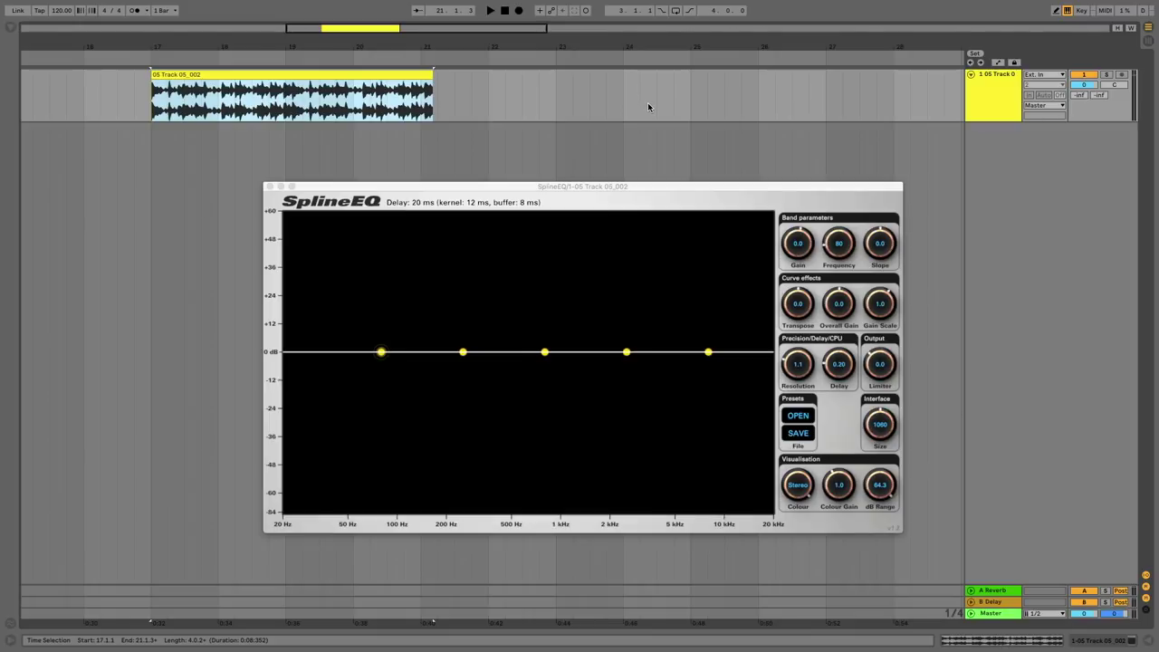
Audition the drum loop, then pull Bands A and B down to about 48–57 Hz for a −28 dB cut.
click(256, 76)
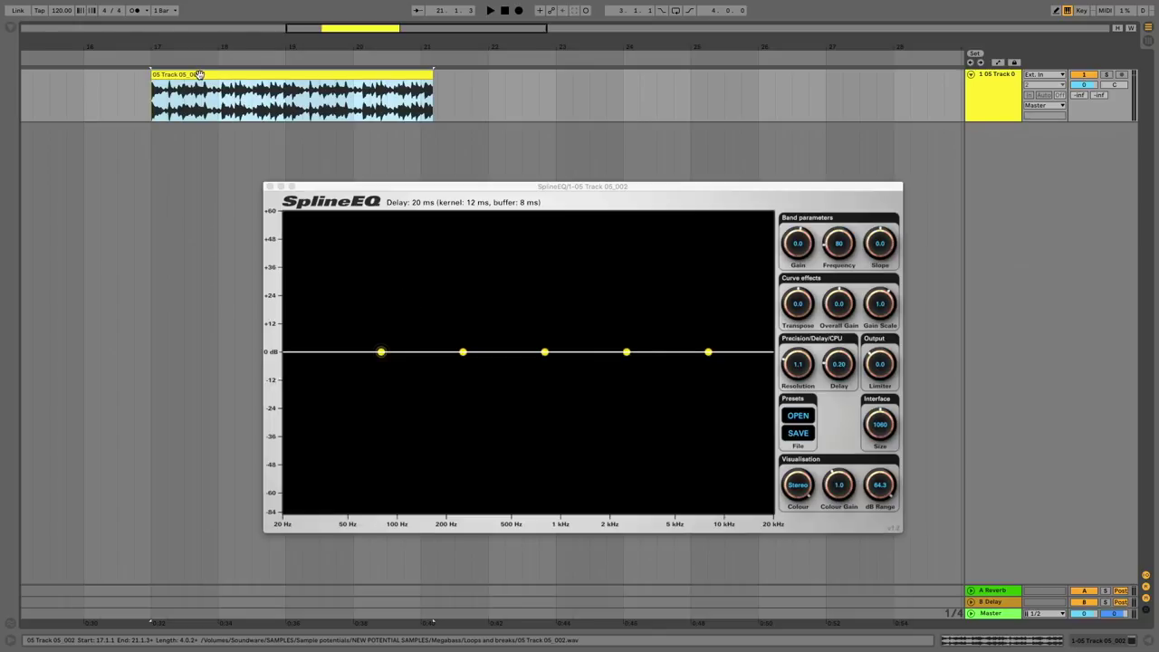
key(space)
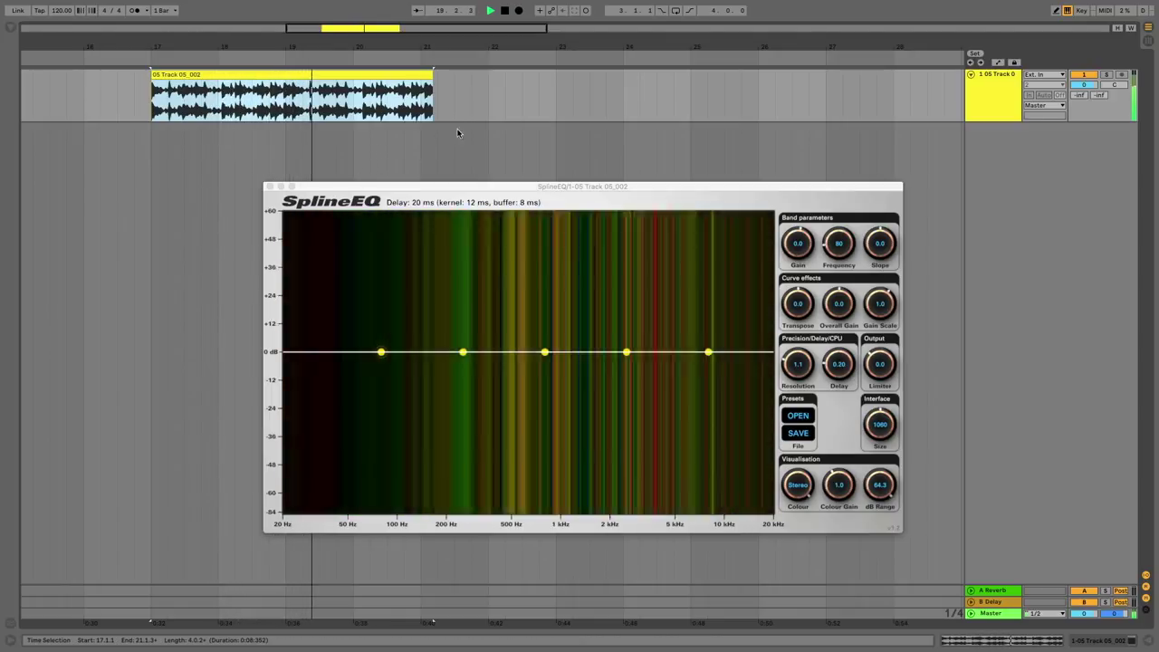
key(space)
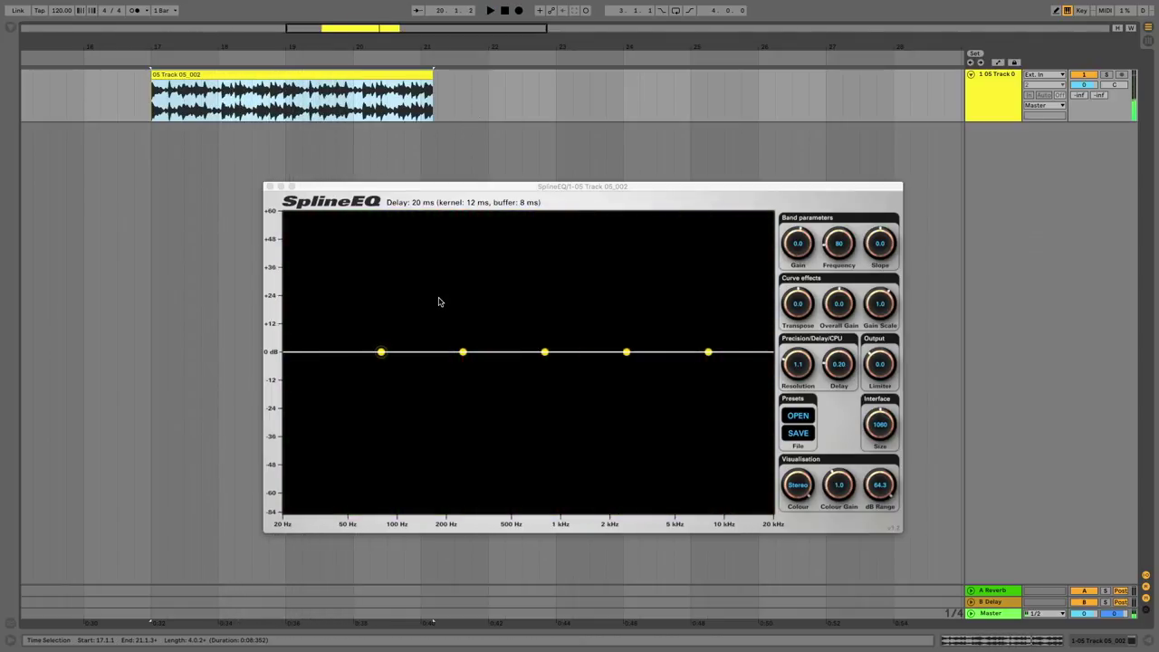
drag(382, 351, 344, 354)
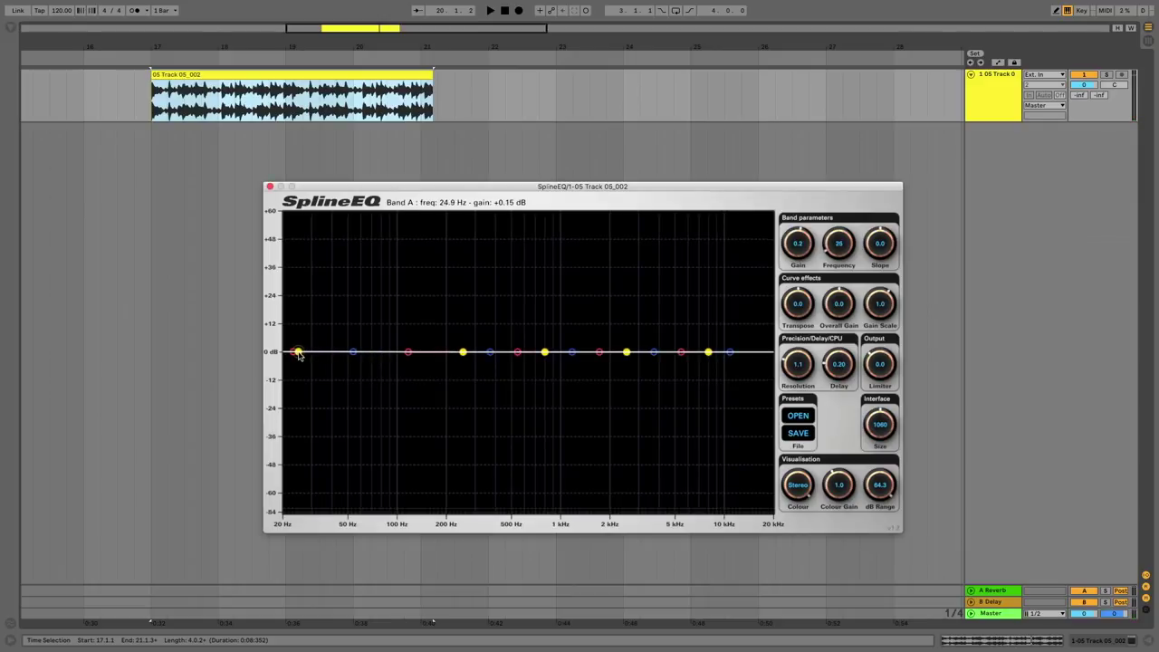
drag(464, 356, 392, 360)
key(space)
key(space)
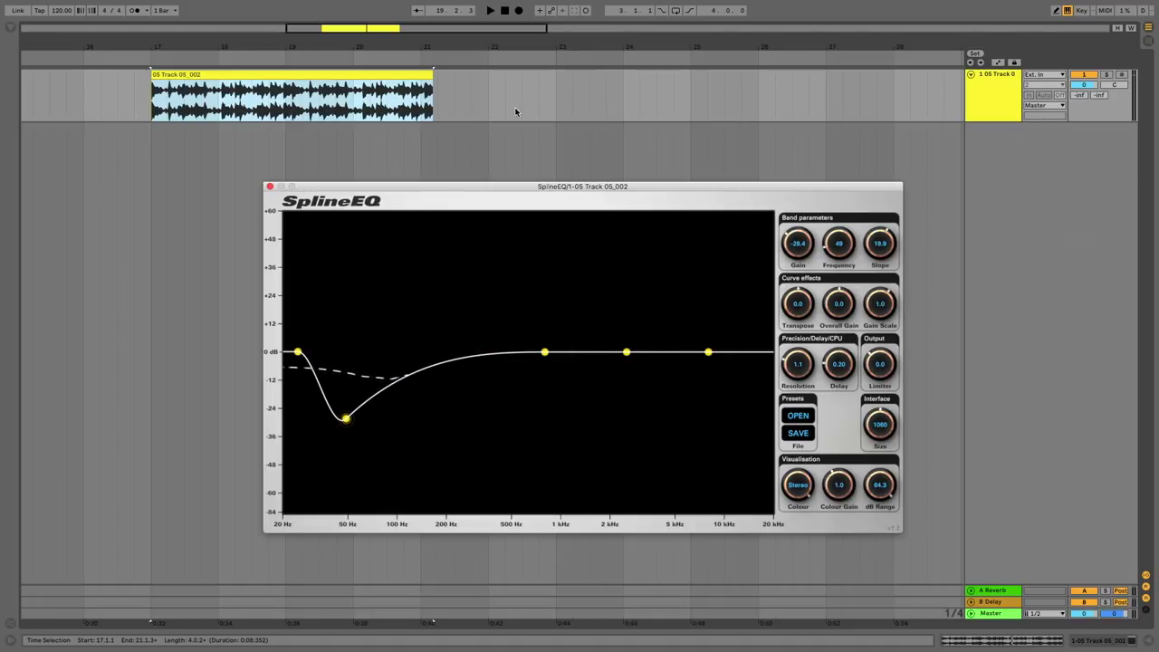
Transpose the drum clip up +5 semitones and audition the pitched loop.
double_click(296, 73)
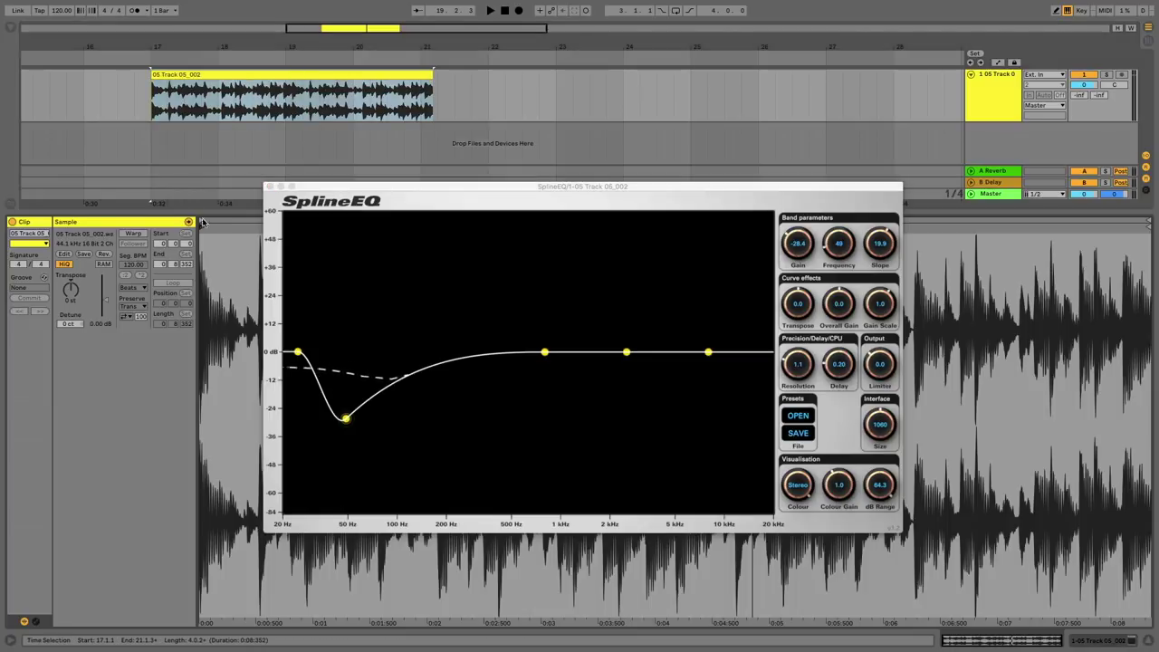
drag(223, 212, 230, 543)
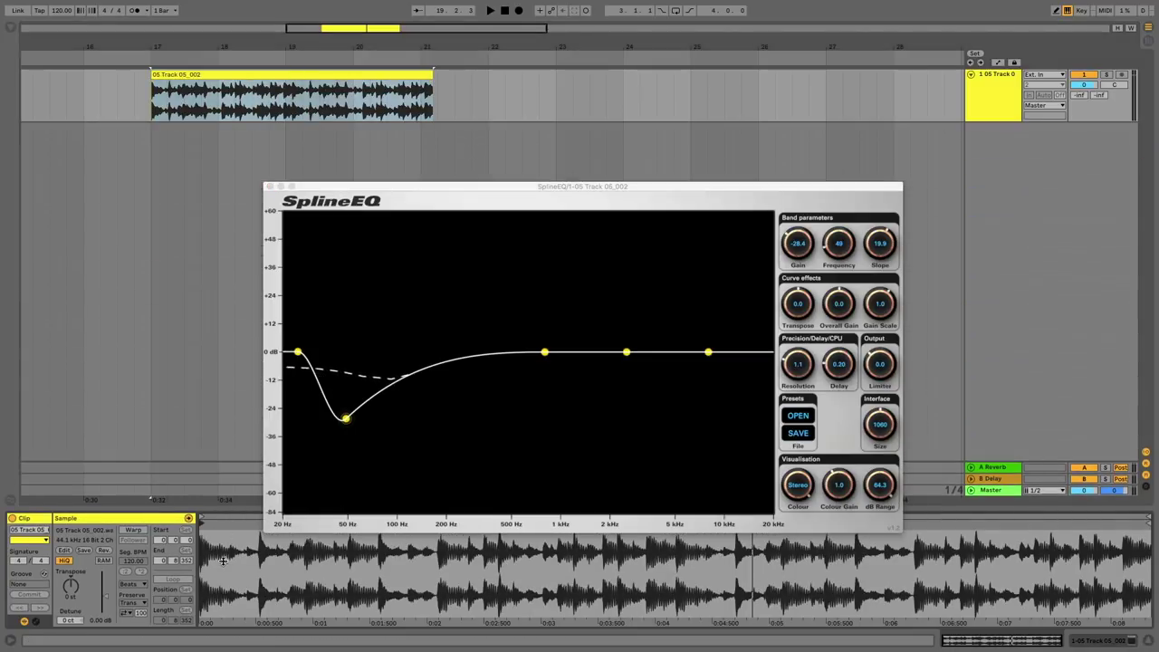
drag(71, 587, 78, 585)
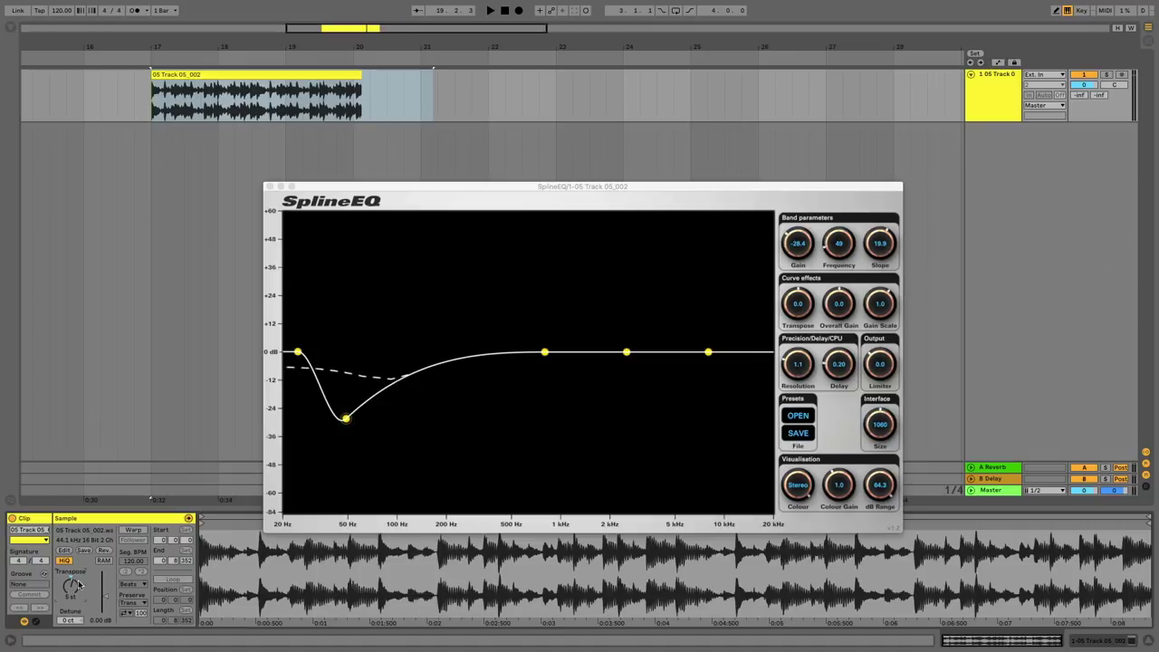
click(256, 93)
key(space)
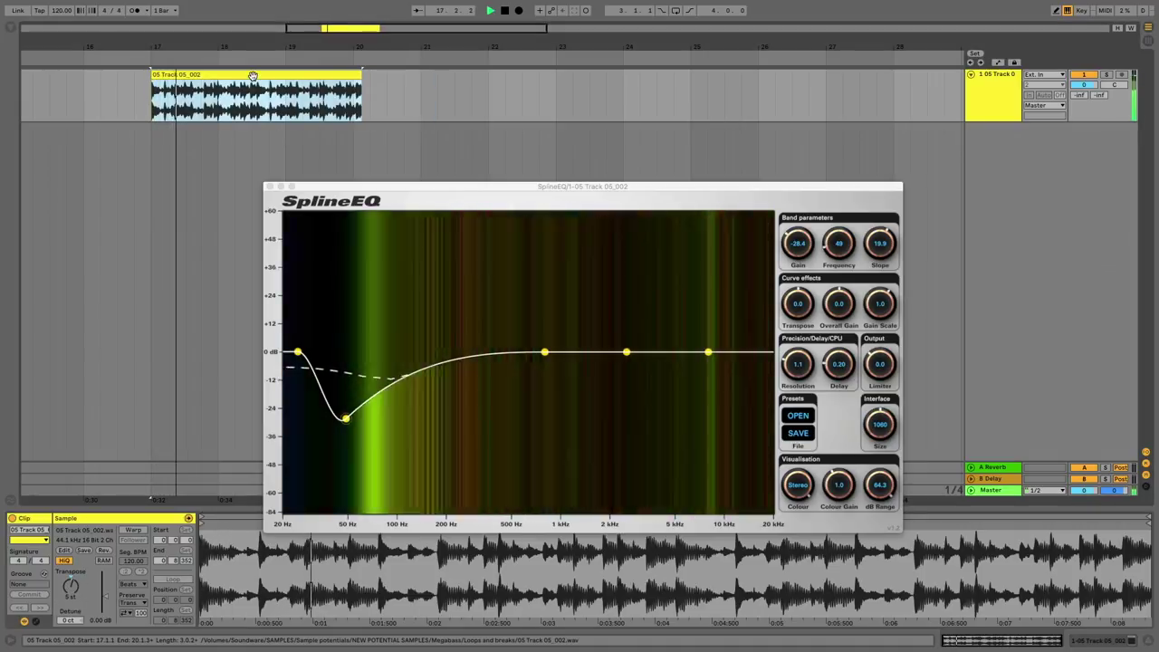
key(space)
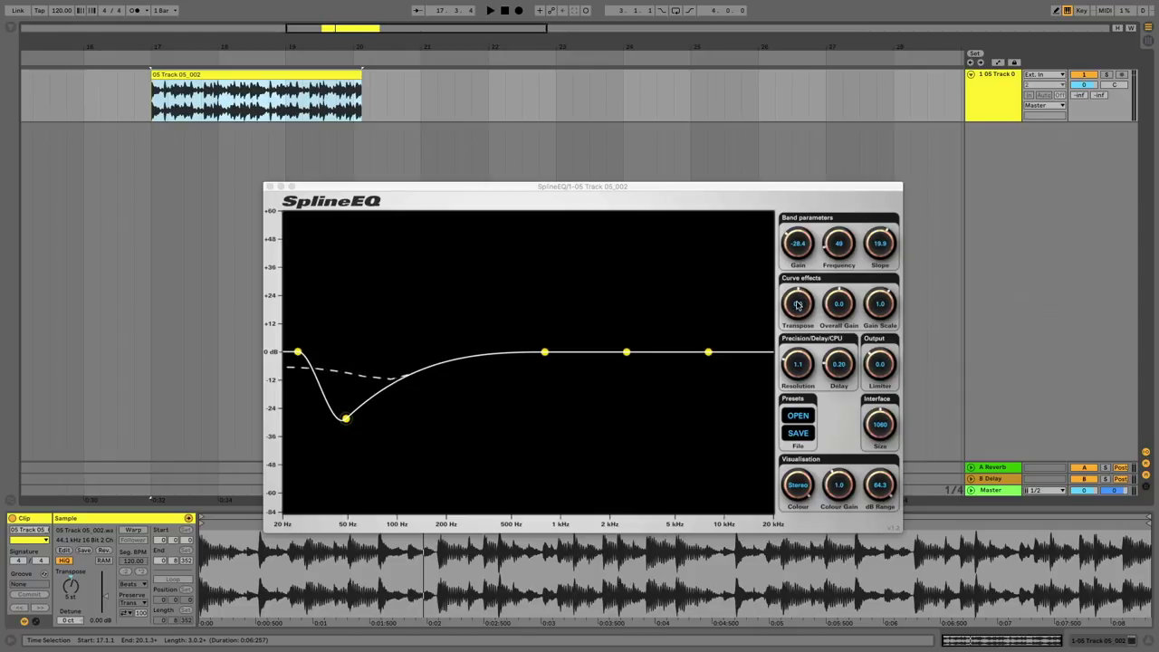
Set SplineEQ's Transpose to 5.0 so the cut follows, and play the loop through it.
drag(797, 305, 797, 304)
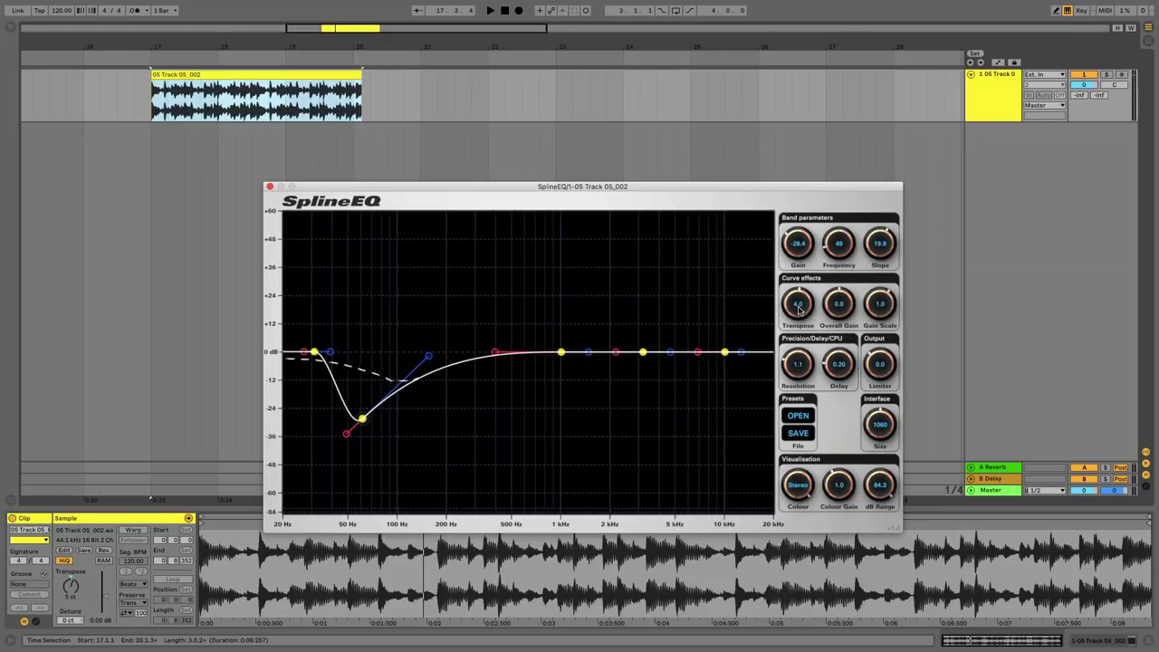
click(268, 73)
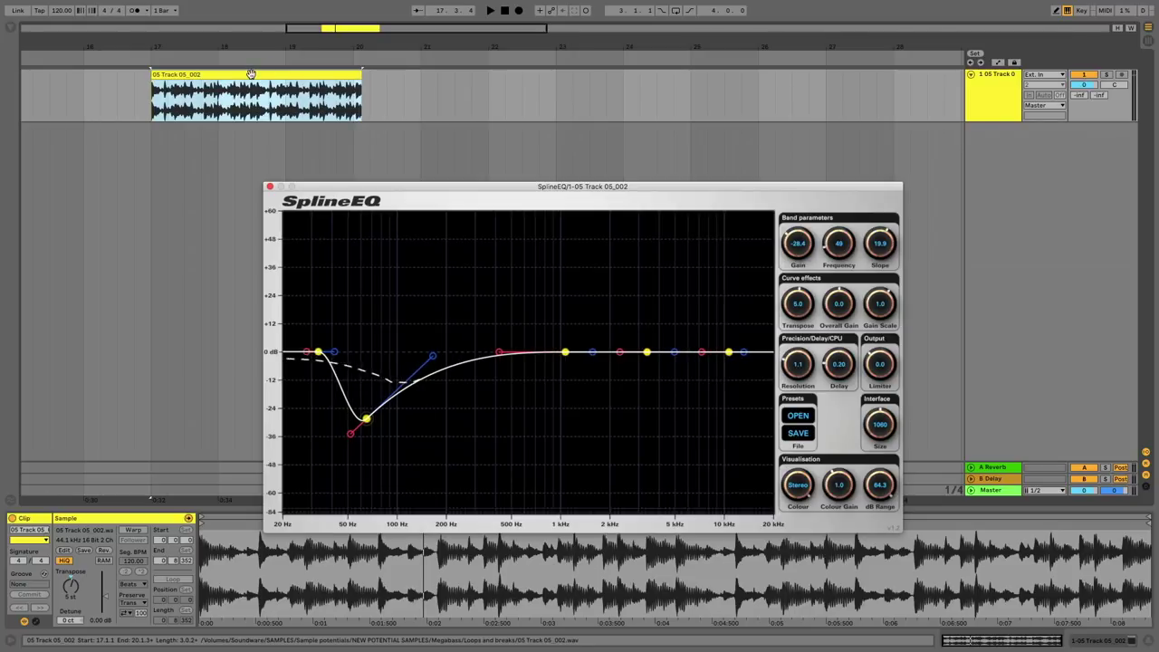
key(space)
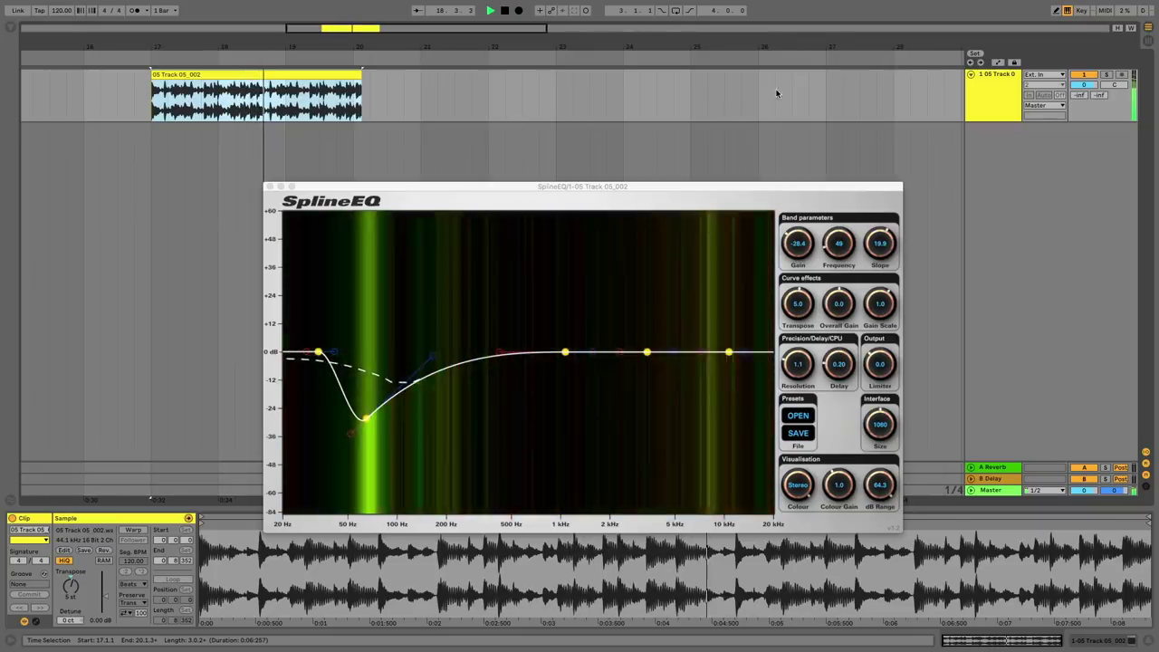
click(989, 82)
key(space)
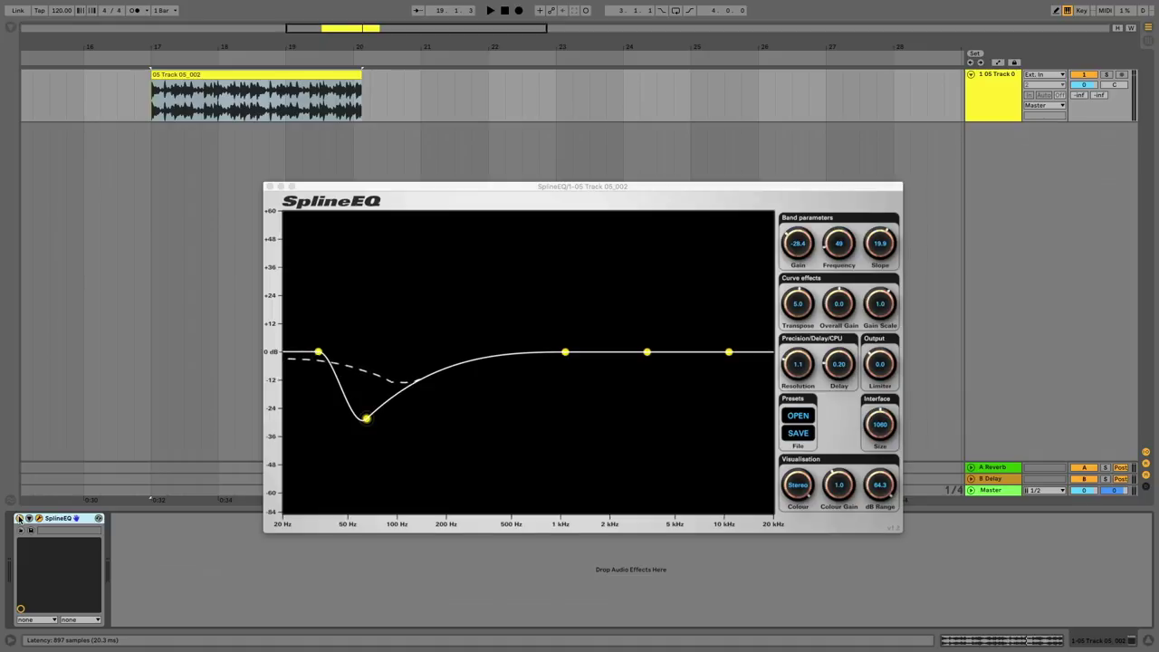
key(space)
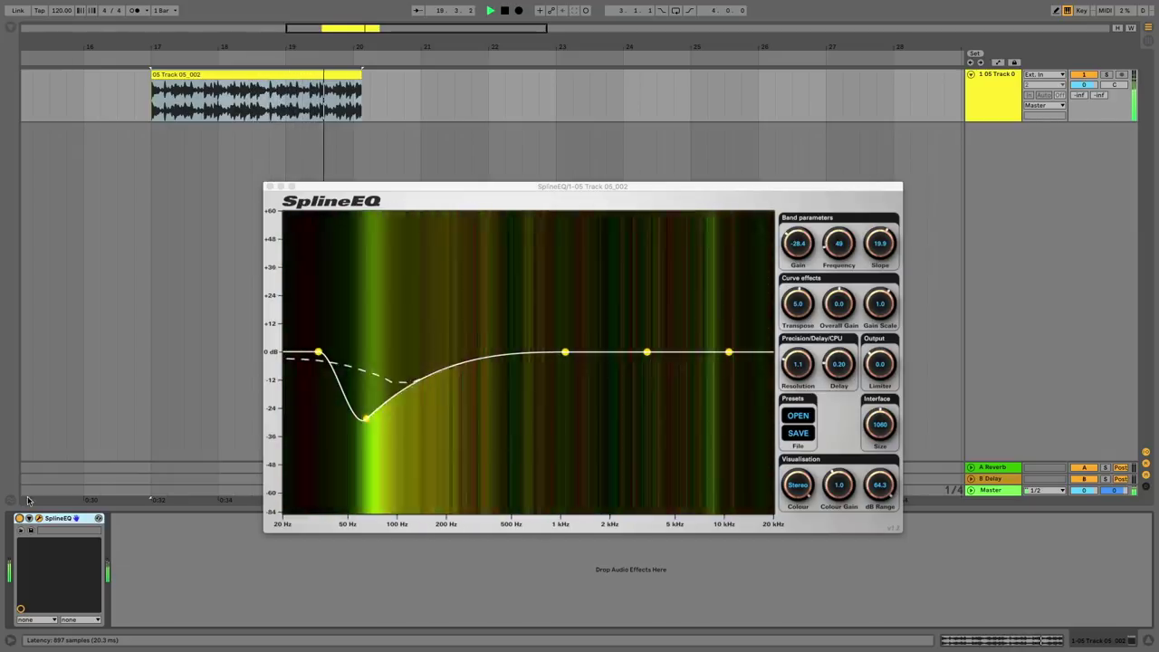
key(space)
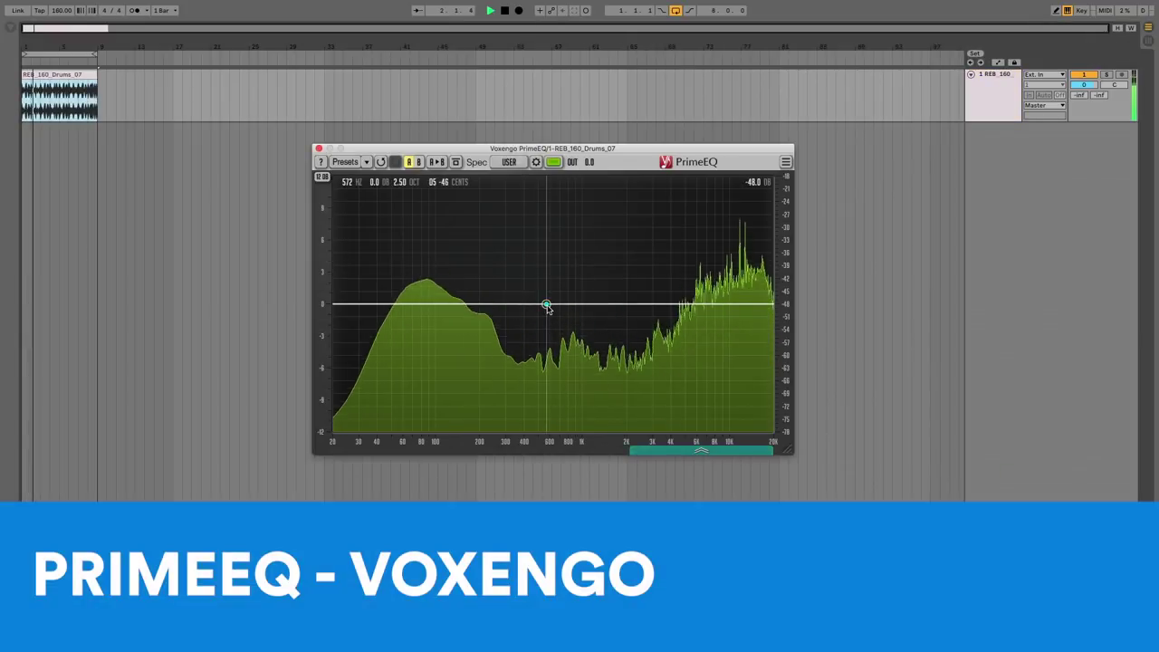
Add a narrow cut near 12.6 kHz in PrimeEQ, then change it to a LO-PASS 12 filter.
drag(716, 304, 738, 362)
click(404, 450)
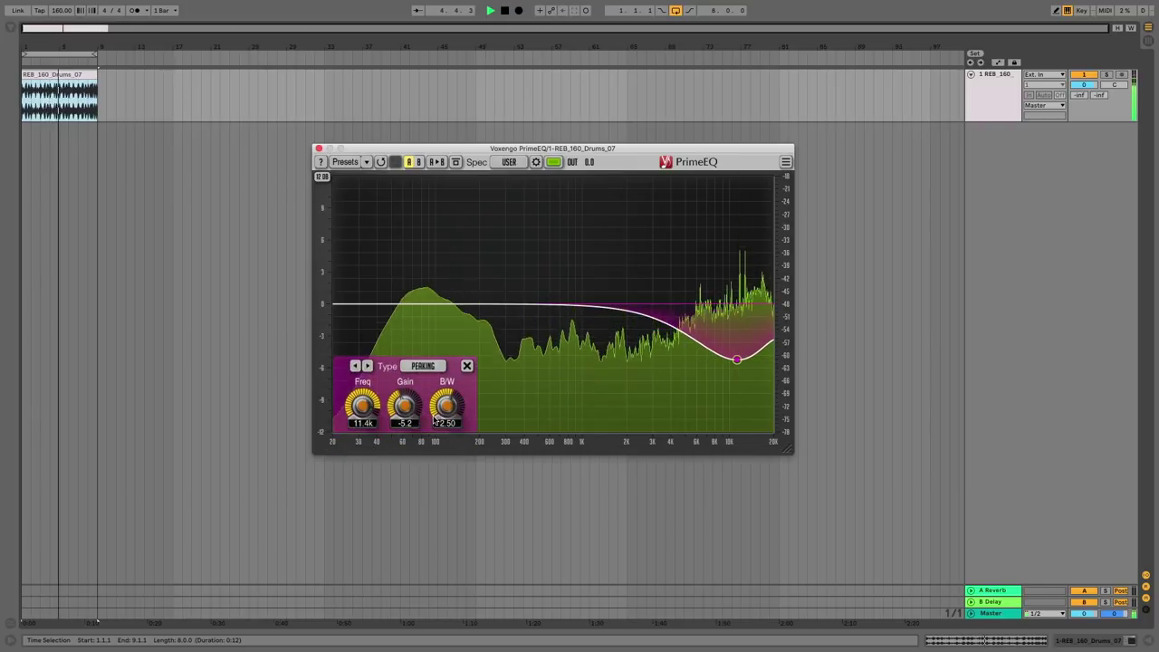
drag(446, 406, 361, 402)
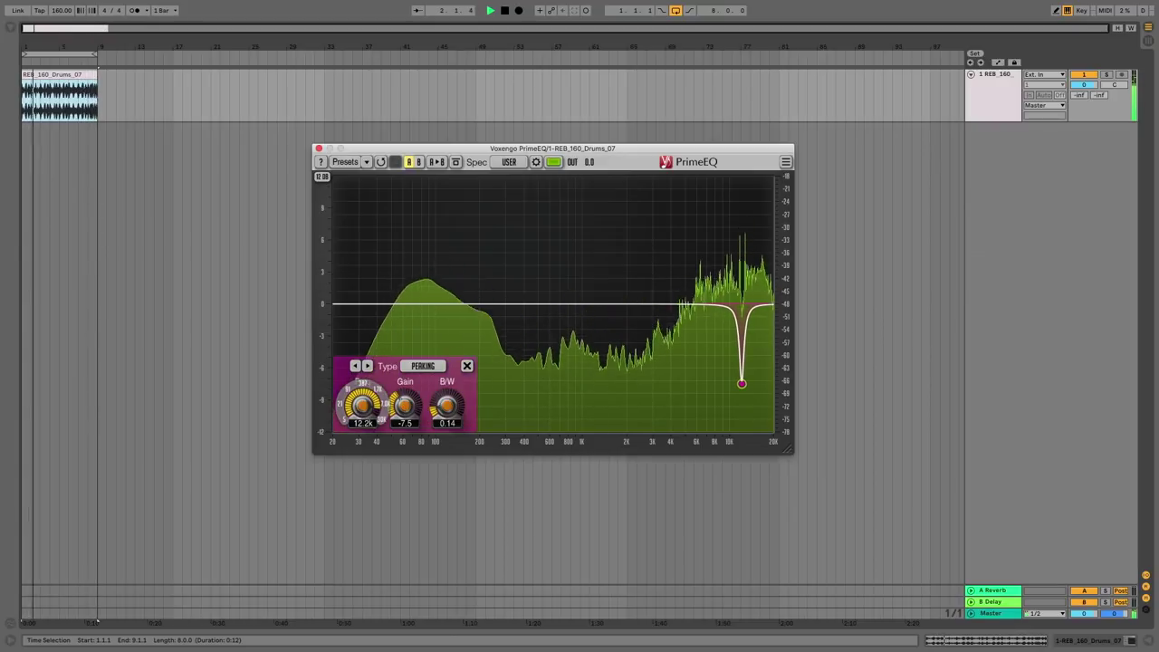
click(415, 366)
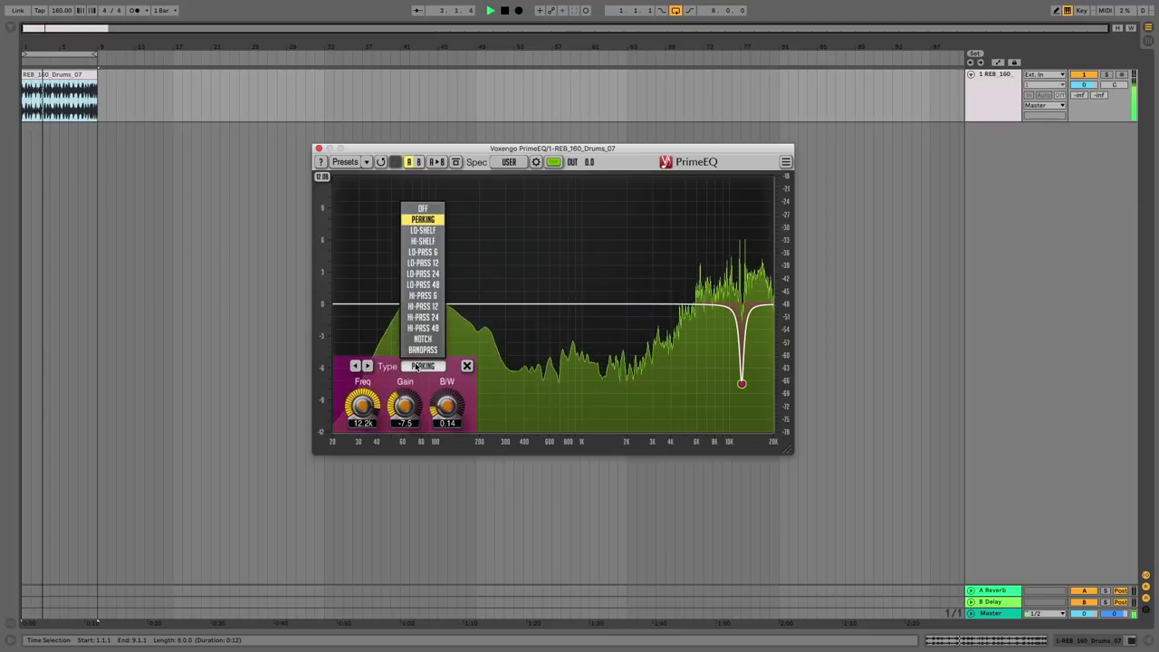
click(434, 264)
mouse_move(362, 406)
mouse_down()
mouse_move(362, 459)
mouse_move(362, 407)
mouse_up()
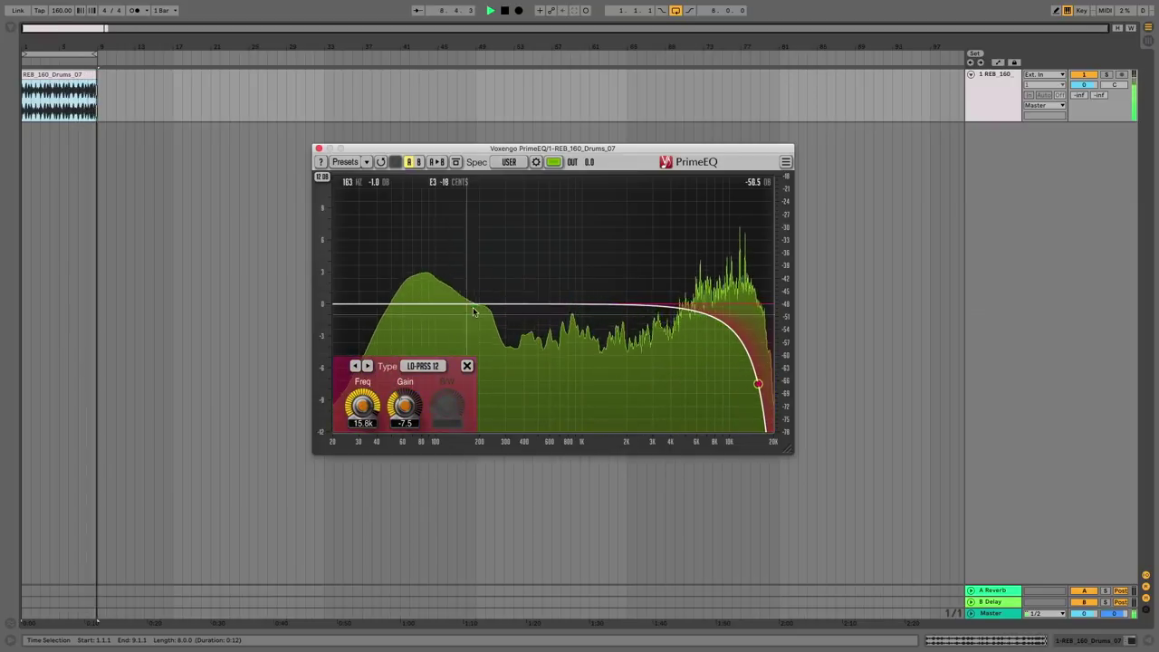
Add a band near 96 Hz as a HI-PASS 48 filter, then turn it into a NOTCH.
double_click(433, 309)
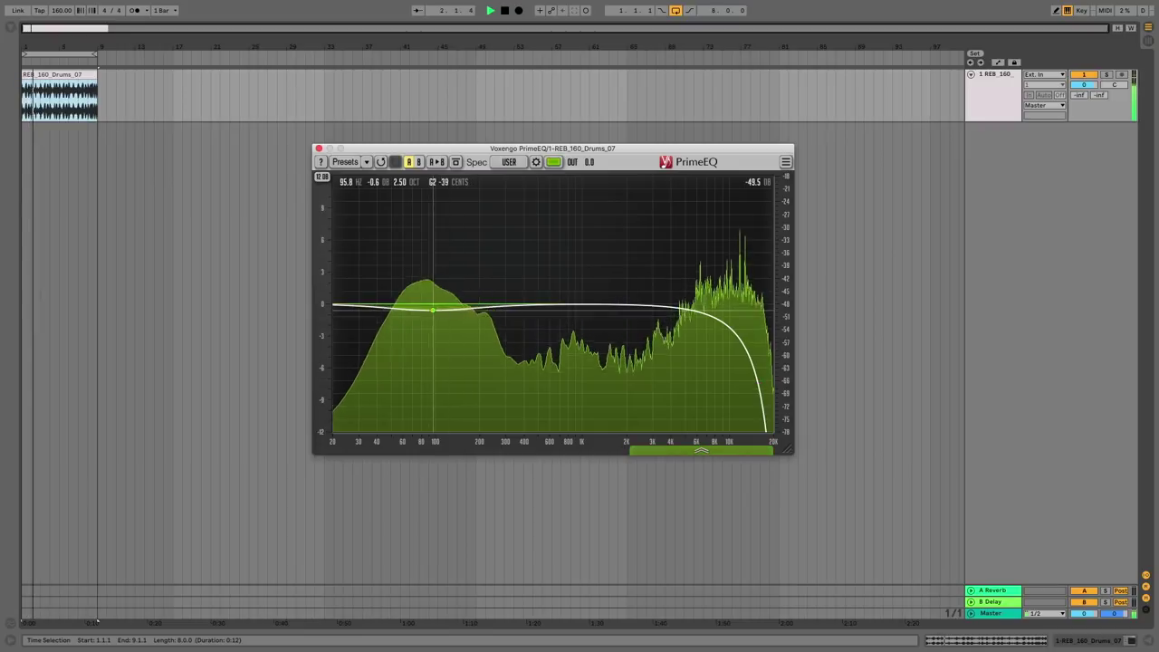
click(433, 309)
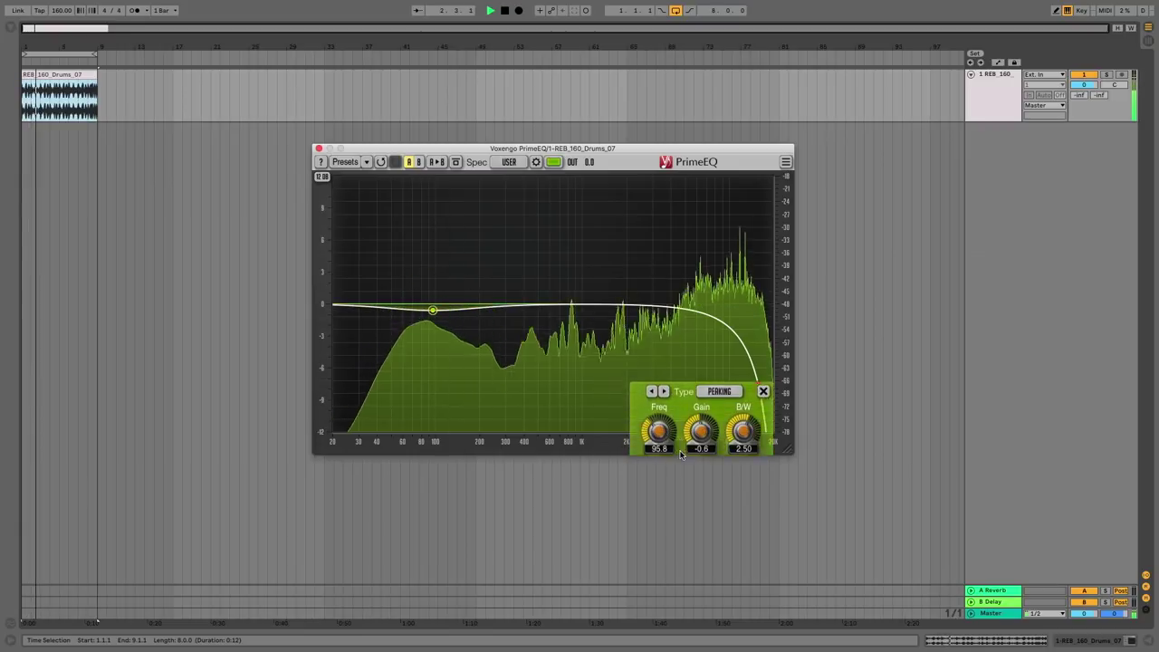
click(725, 368)
click(692, 349)
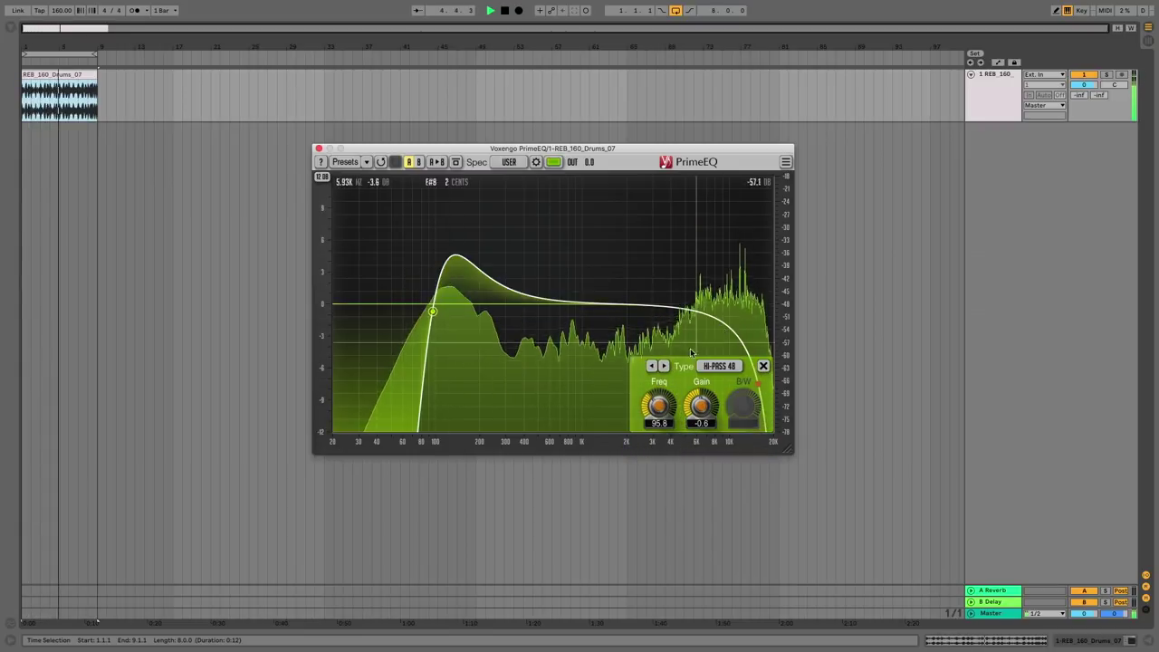
mouse_move(658, 407)
mouse_down()
mouse_move(658, 345)
mouse_move(658, 422)
mouse_up()
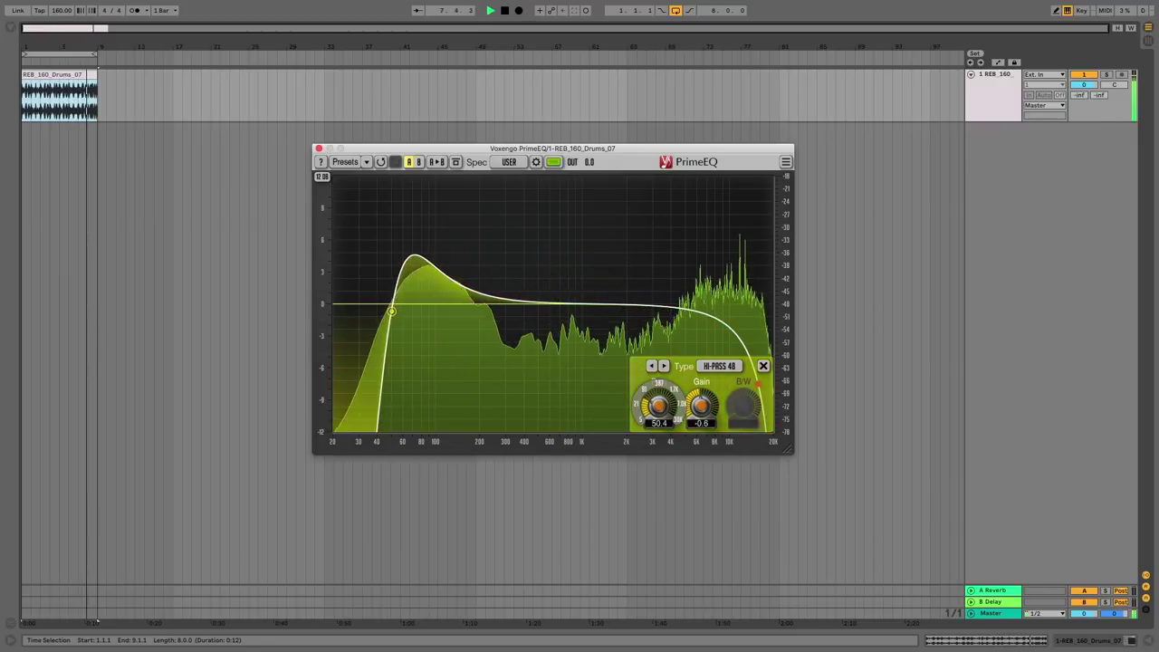
click(721, 366)
click(715, 341)
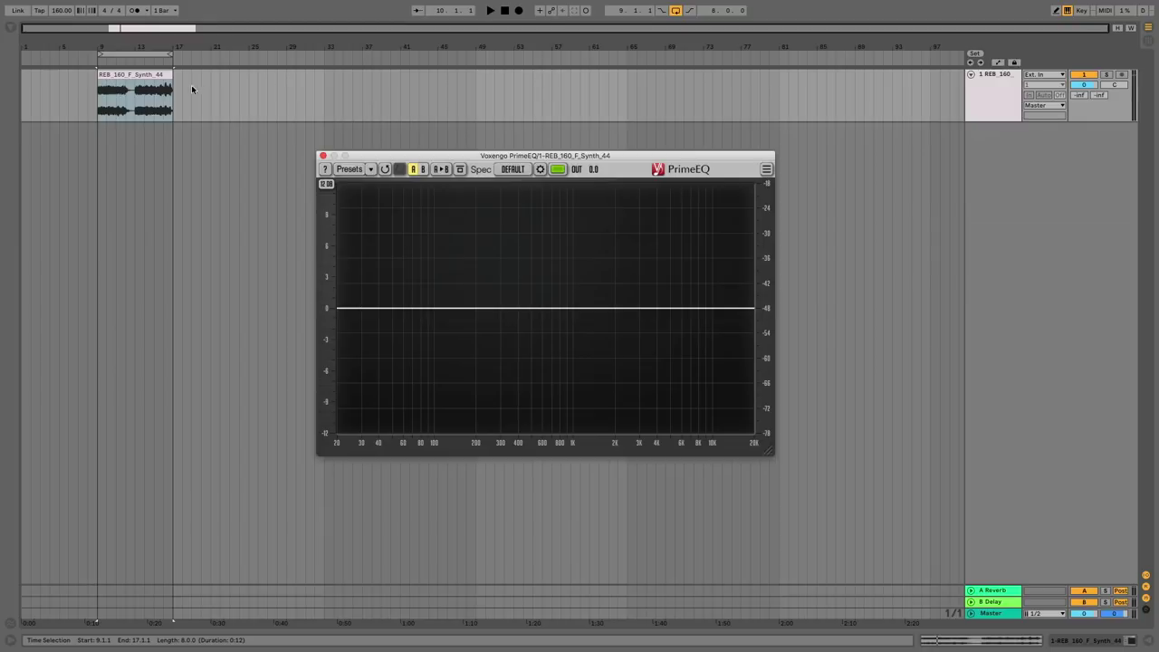
Play the synth loop and add a band set to HI-PASS 24 at about 277 Hz.
click(134, 77)
key(space)
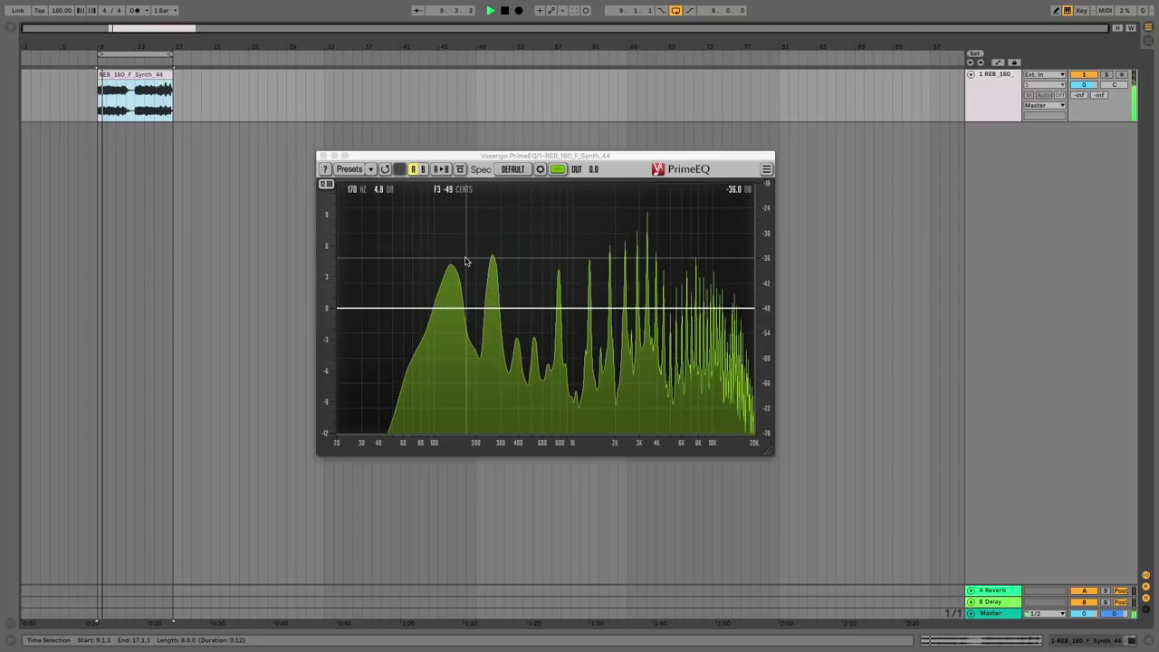
click(525, 312)
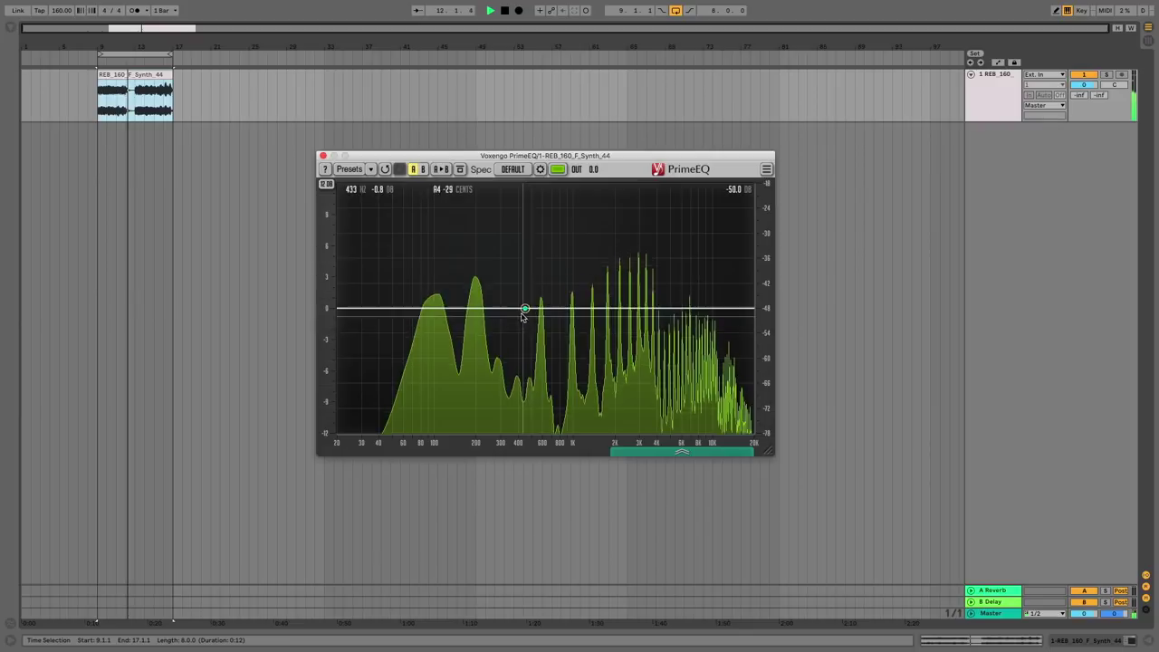
drag(525, 309, 456, 331)
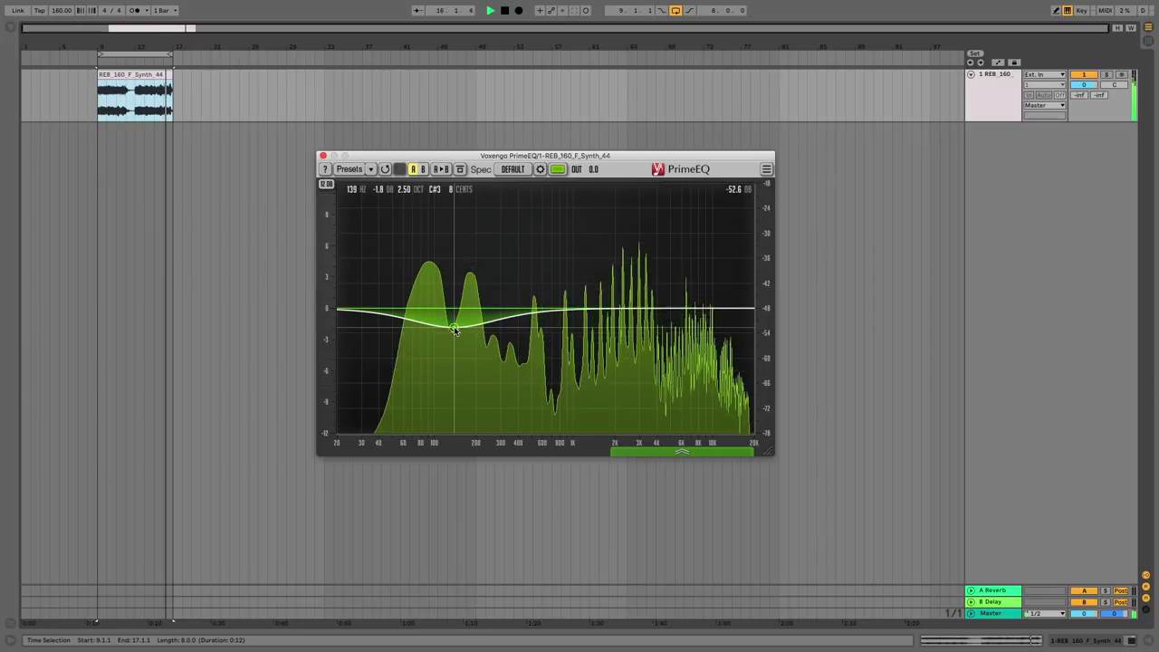
click(682, 451)
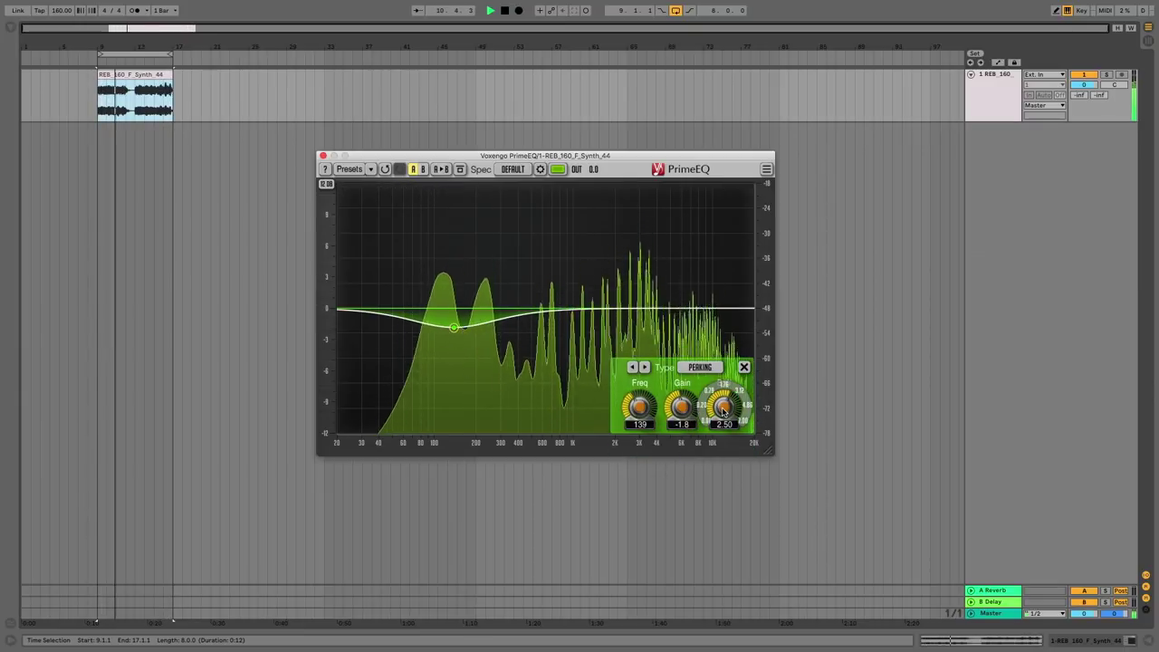
drag(724, 410, 639, 400)
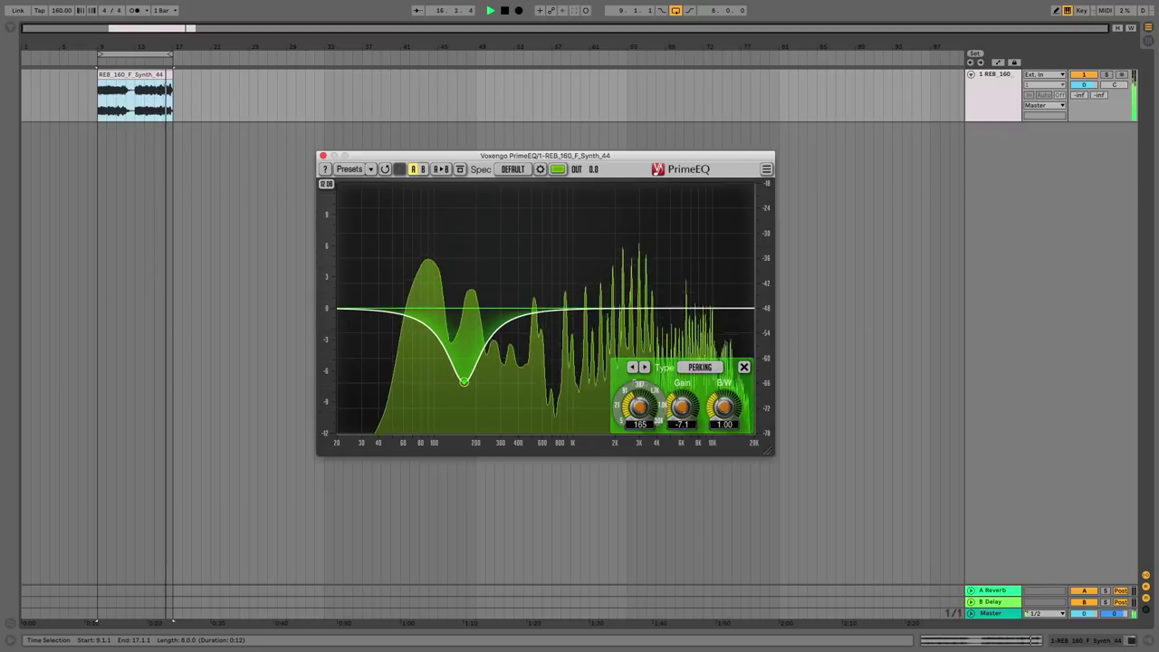
drag(724, 406, 724, 411)
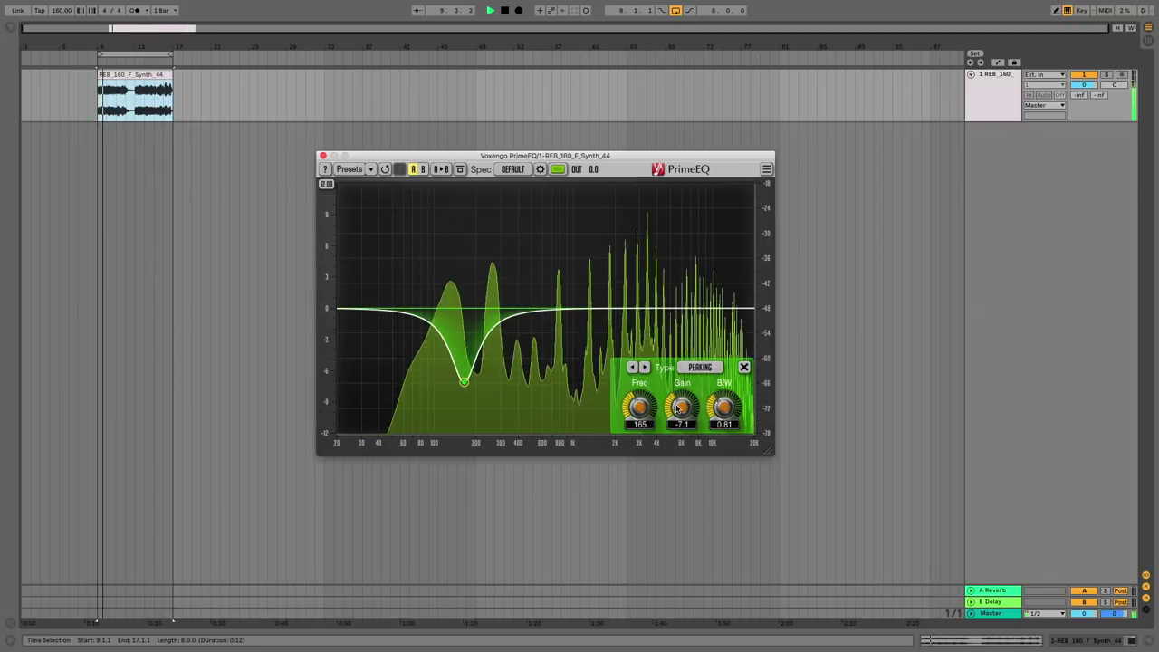
click(700, 366)
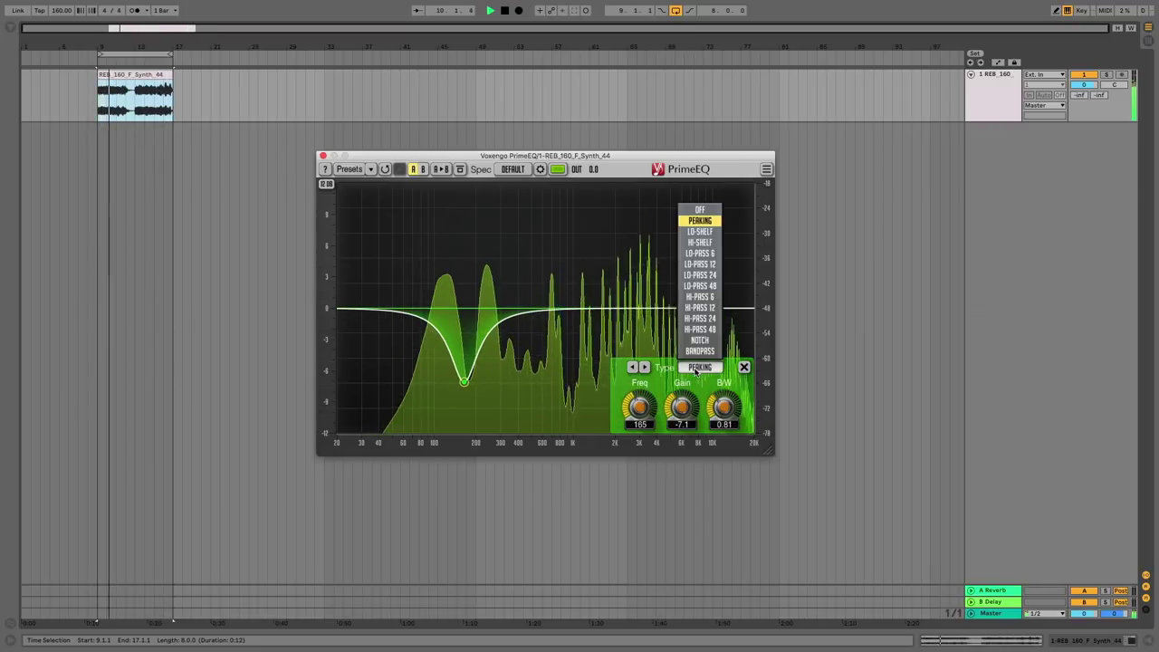
click(698, 320)
drag(639, 407, 639, 392)
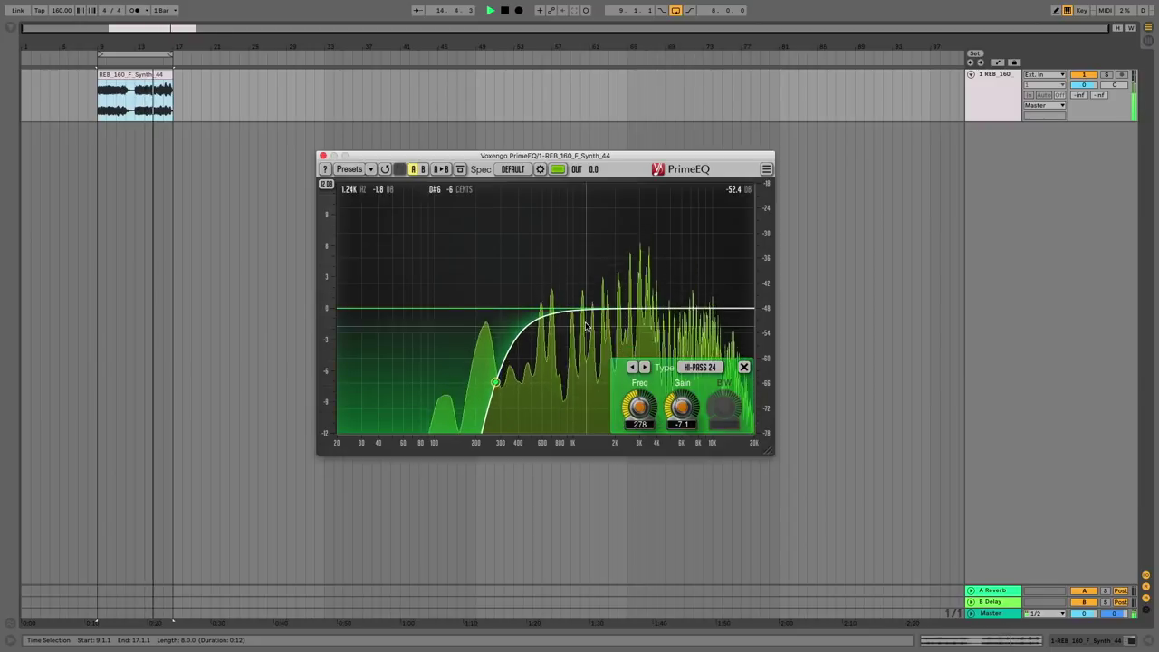
Add a bell band with a slight dip around 2.58 kHz, then return to the arrangement.
double_click(616, 308)
mouse_move(616, 309)
mouse_down()
mouse_move(616, 330)
mouse_move(630, 321)
mouse_up()
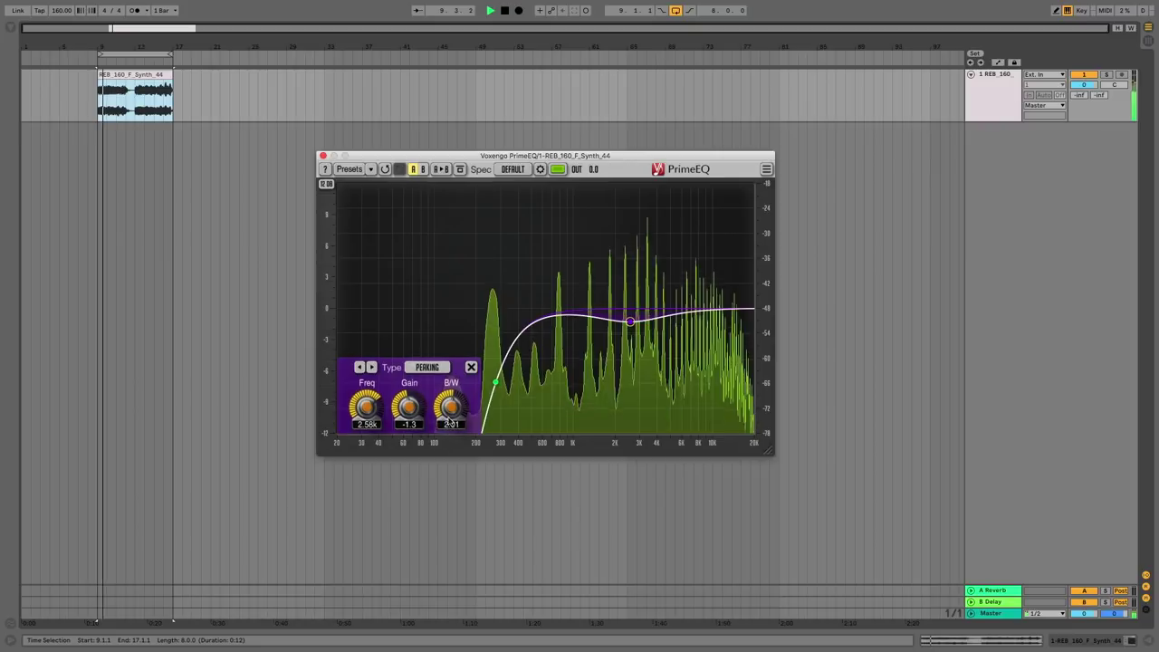
mouse_move(371, 372)
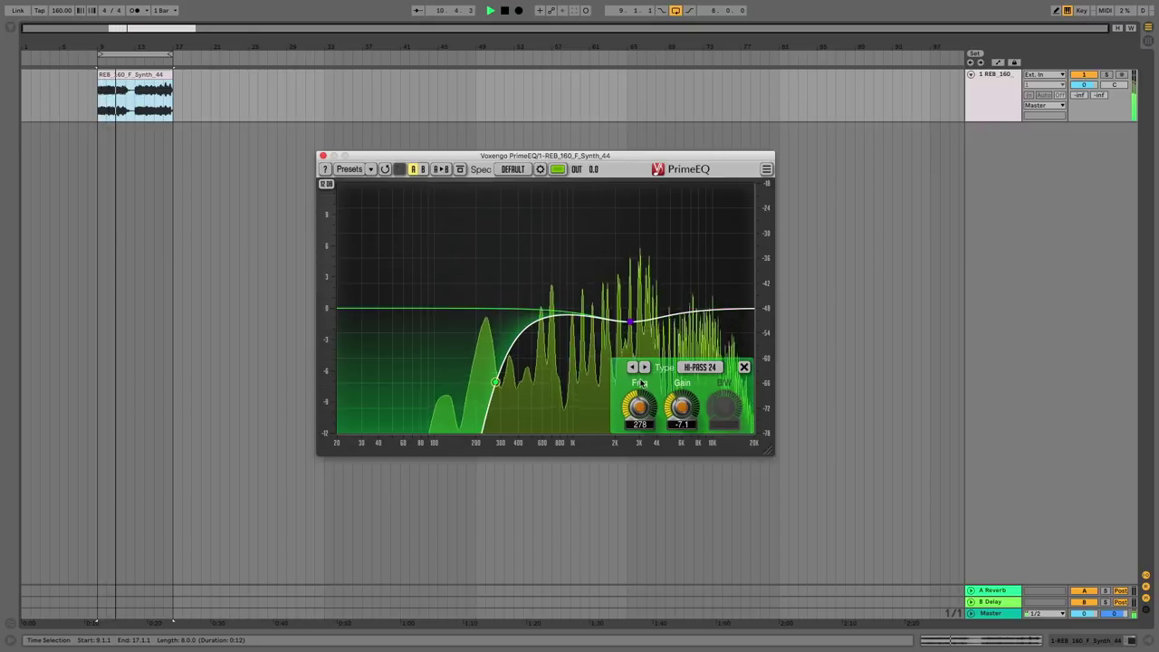
mouse_move(631, 323)
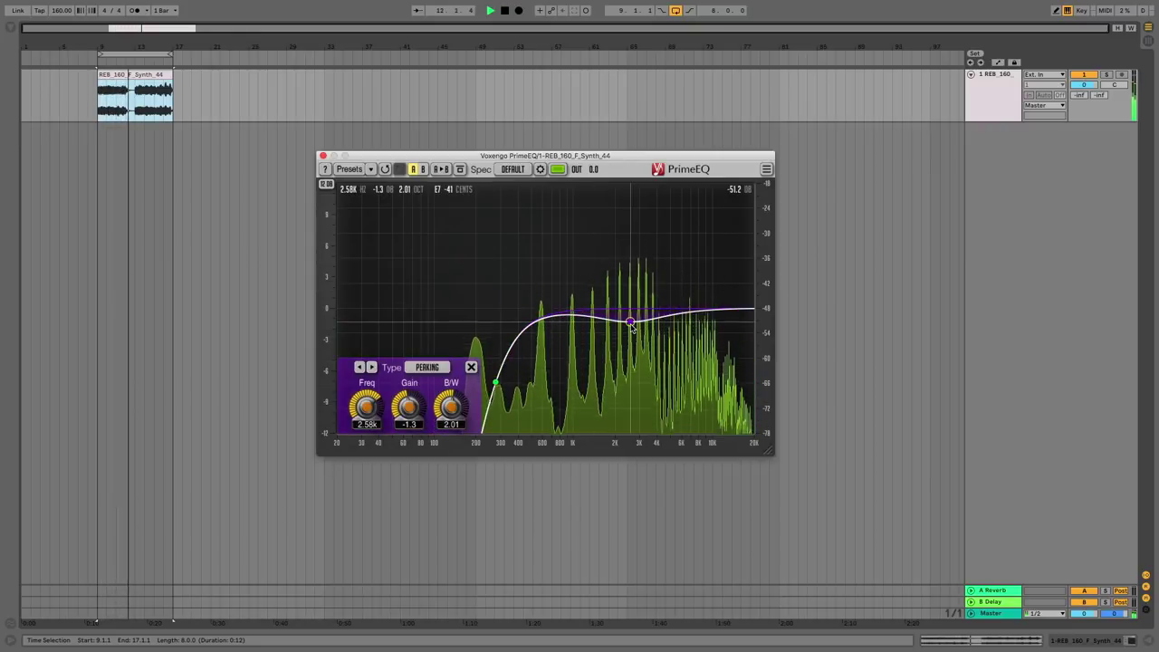
click(196, 136)
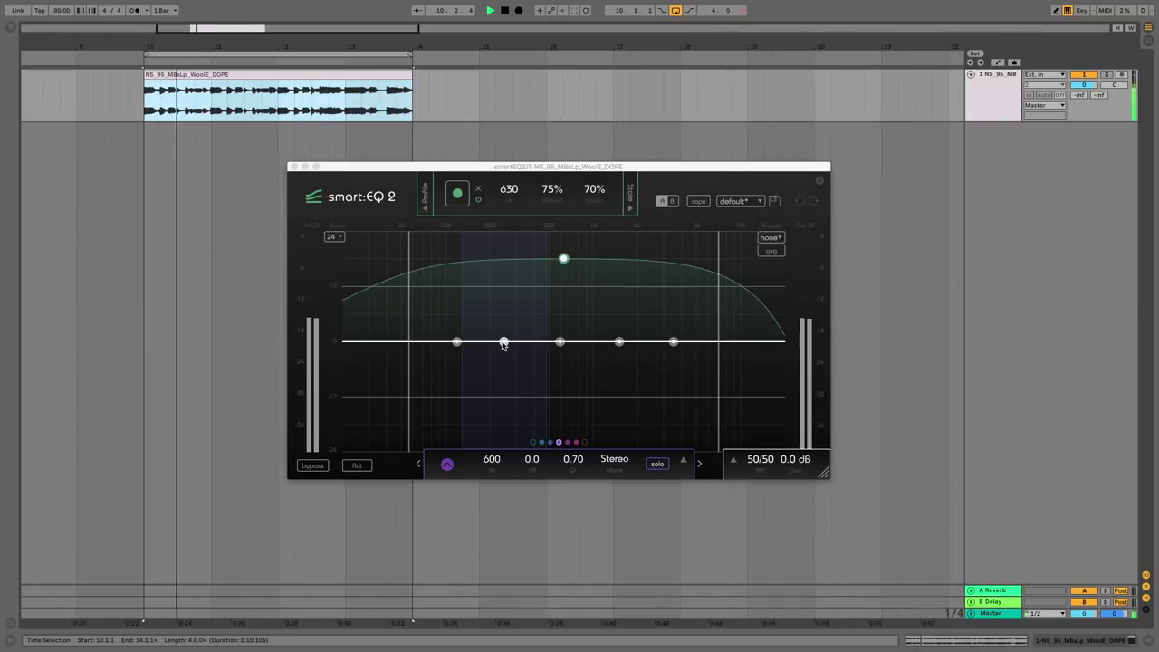
Set the analyzer to 'both' and make one band a −3.7 dB side-only cut at 534 Hz.
drag(503, 344, 548, 327)
click(771, 237)
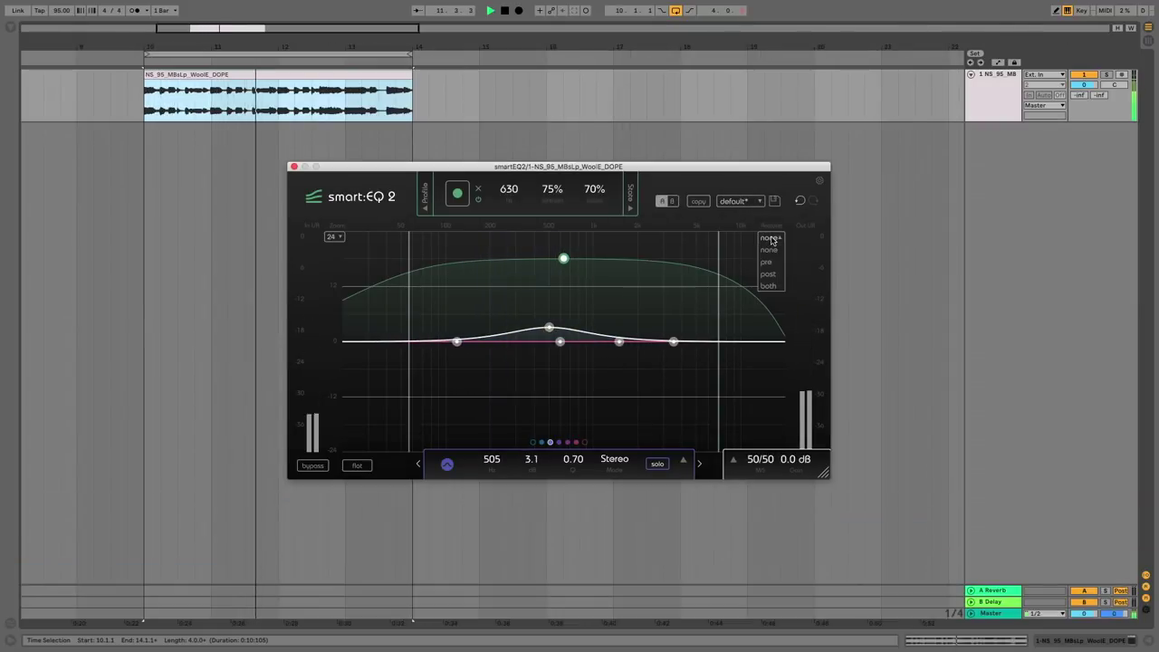
click(768, 285)
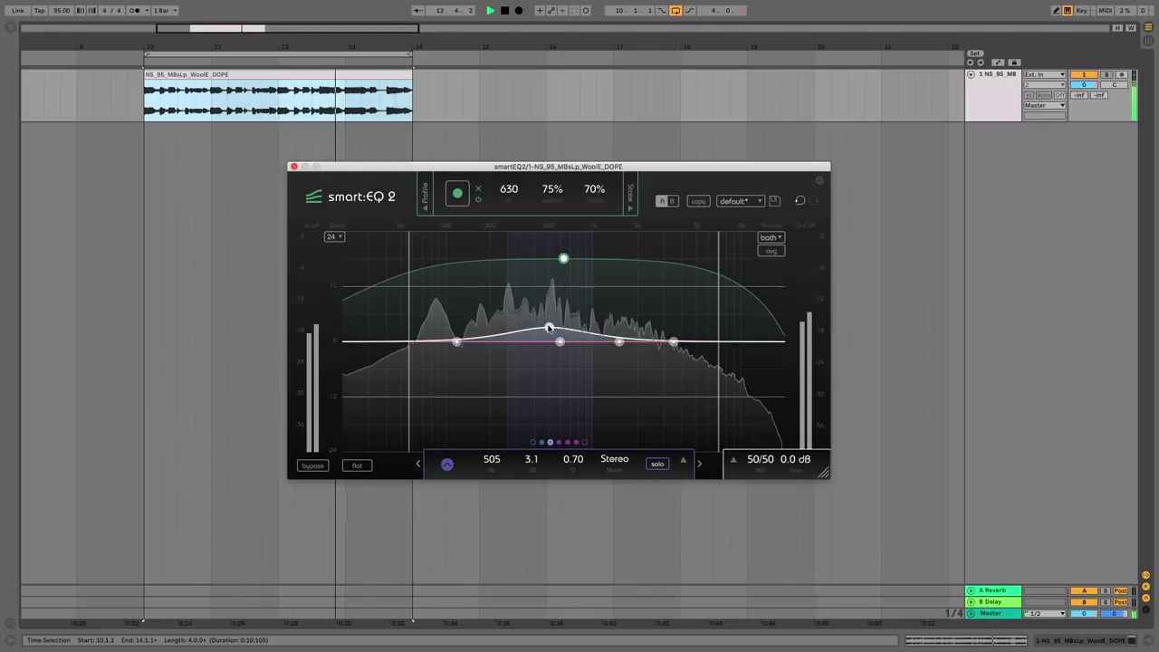
drag(548, 327, 553, 357)
click(614, 461)
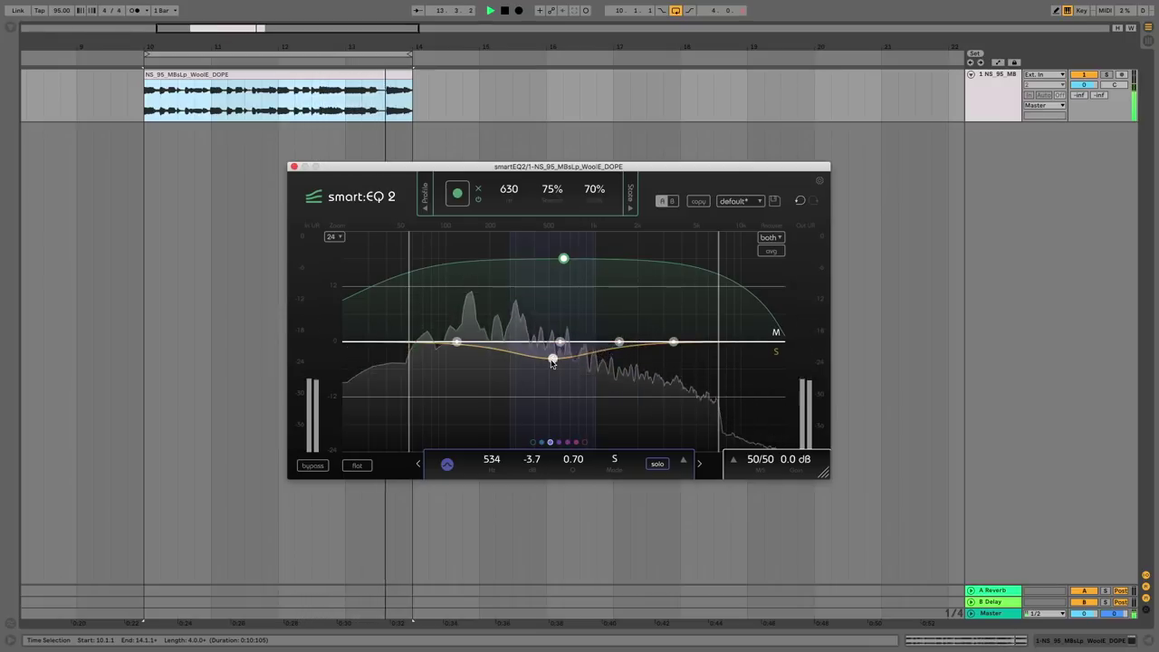
Move the side cut down near 70 Hz, add a high cut, and boost 2720 Hz by 8.2 dB.
drag(552, 361, 422, 375)
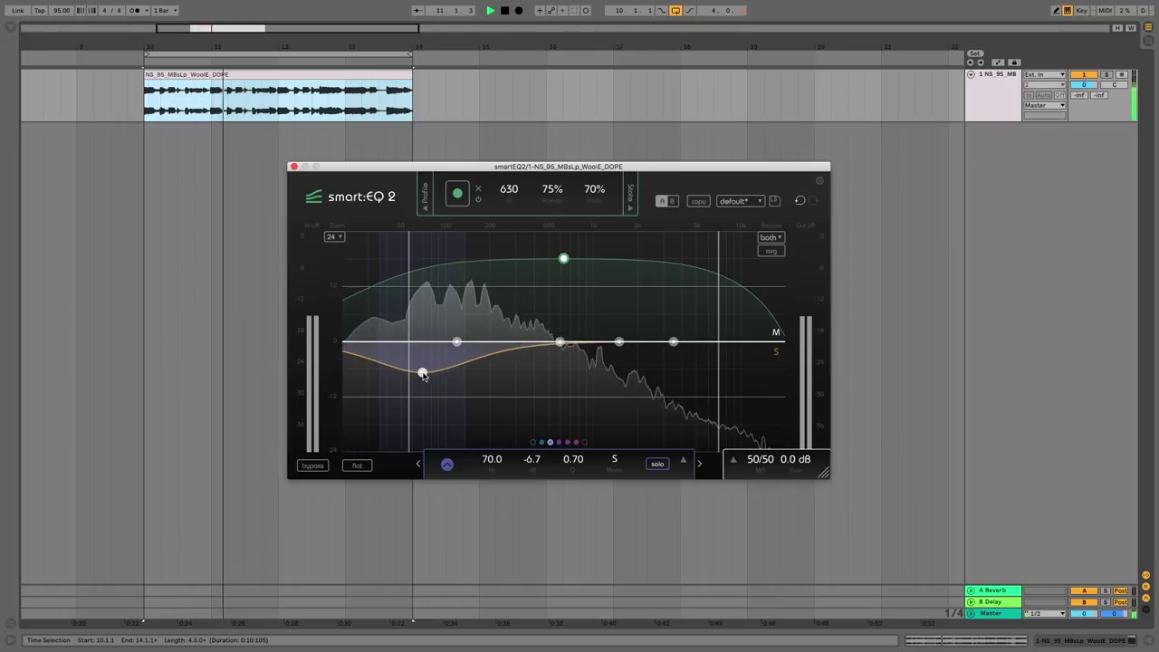
drag(560, 342, 625, 320)
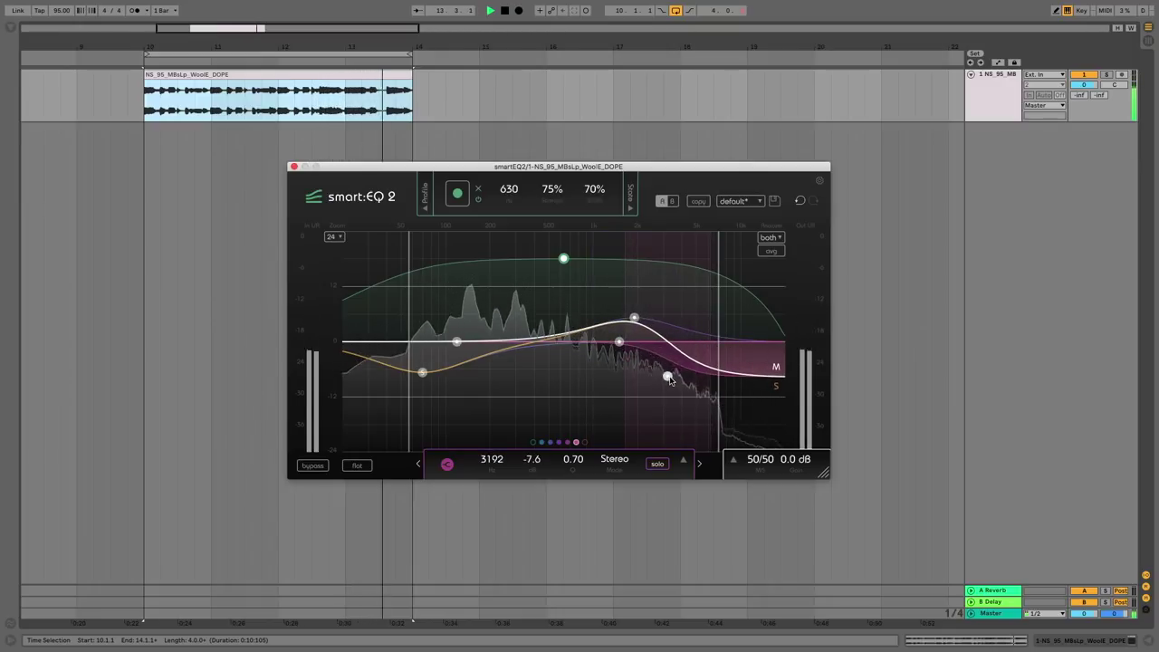
mouse_move(639, 323)
mouse_down()
mouse_move(627, 319)
mouse_move(577, 351)
mouse_move(539, 322)
mouse_move(629, 312)
mouse_up()
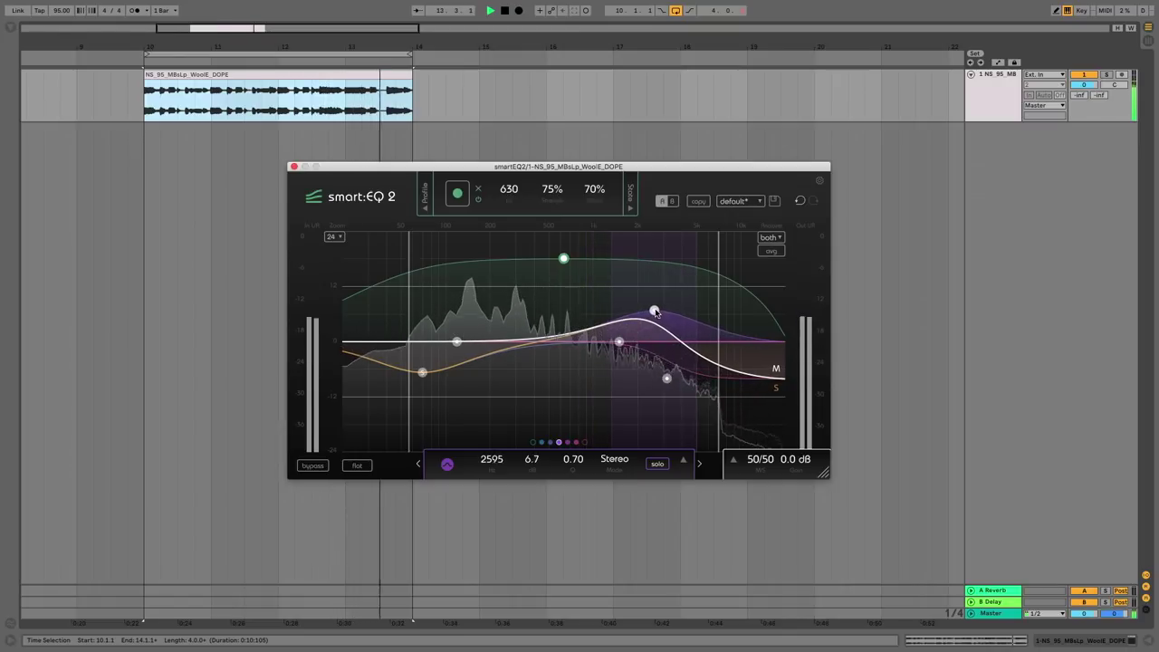
drag(655, 313, 659, 312)
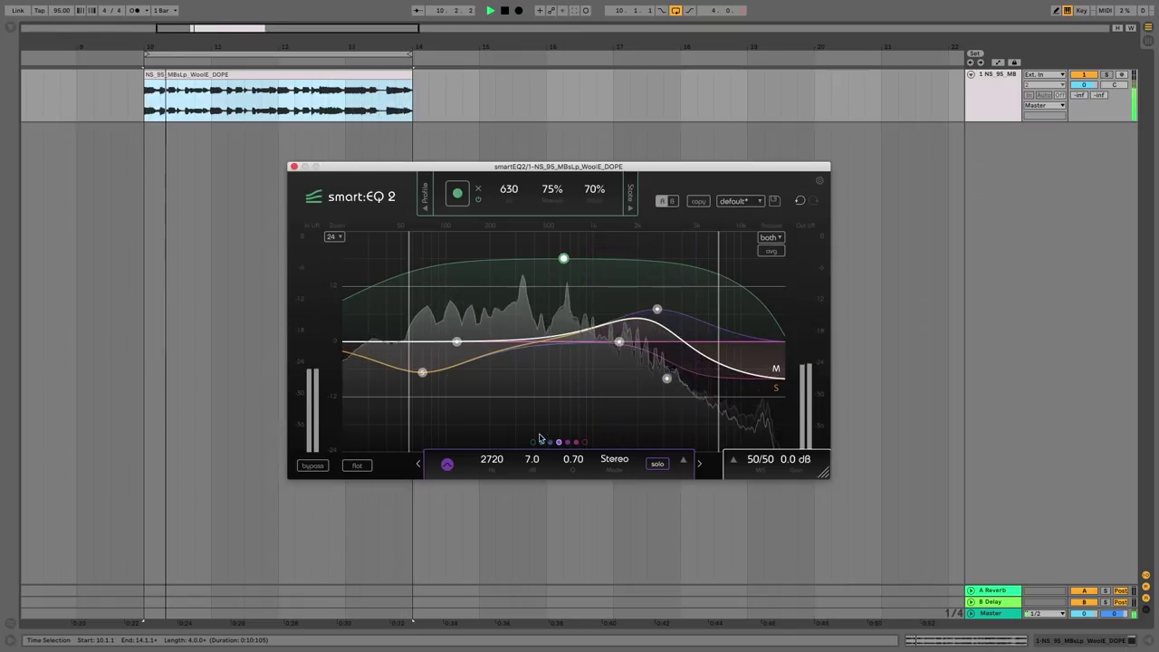
drag(534, 464, 579, 545)
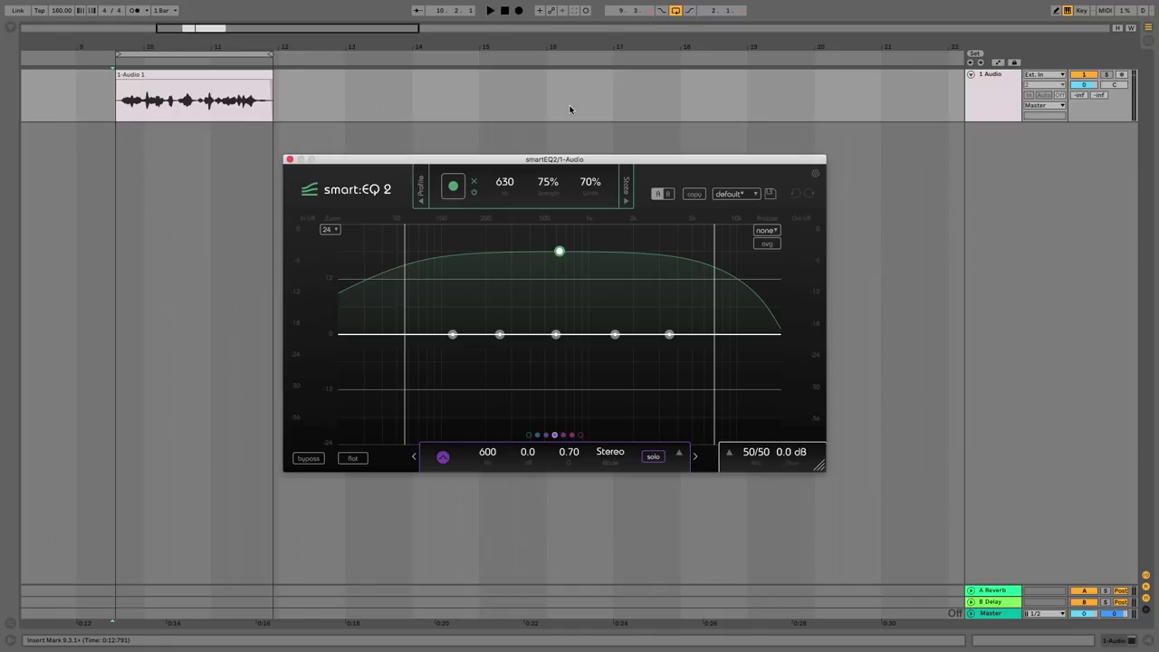
Turn arrangement looping off and play the Audio 1 voice clip once.
click(682, 13)
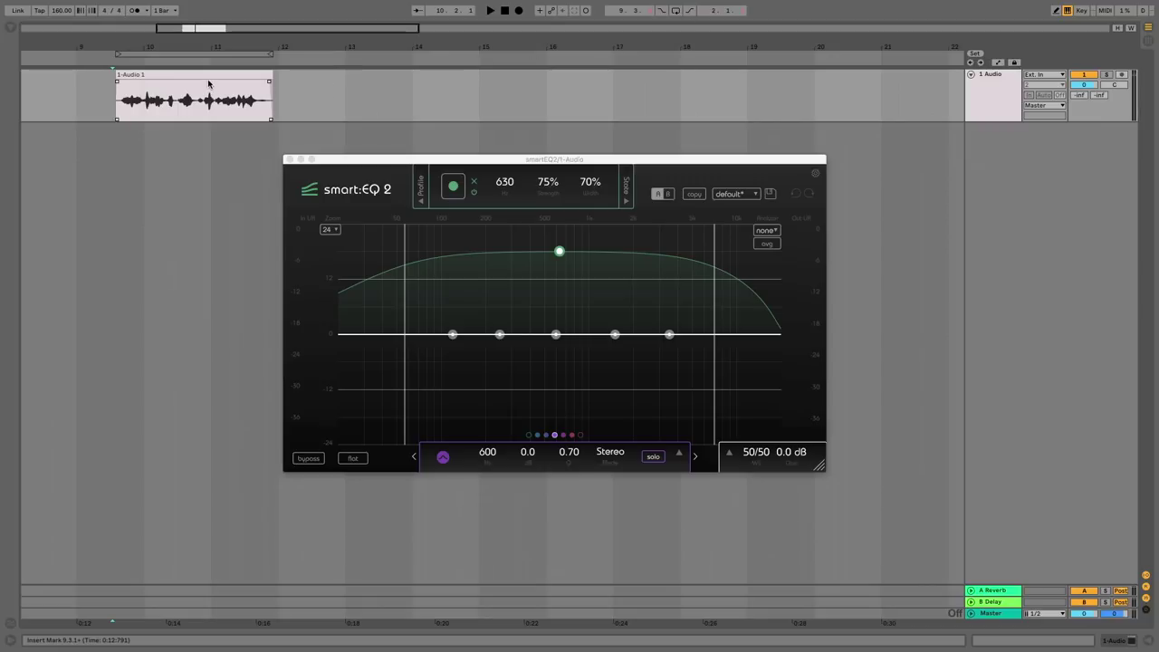
click(214, 82)
key(space)
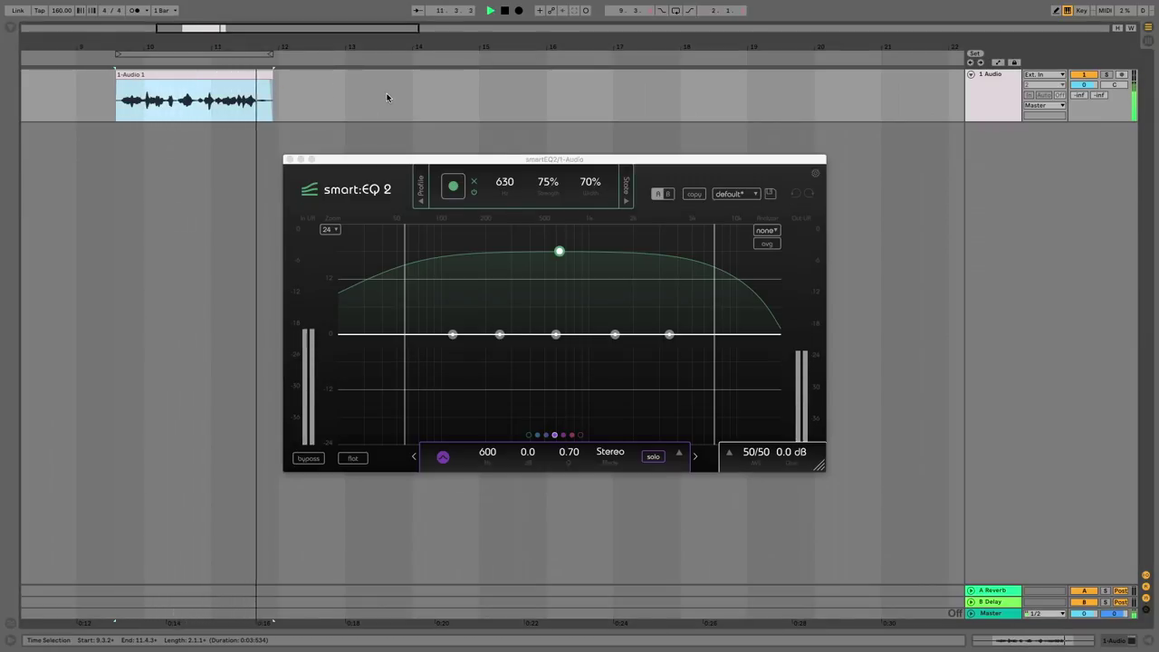
key(space)
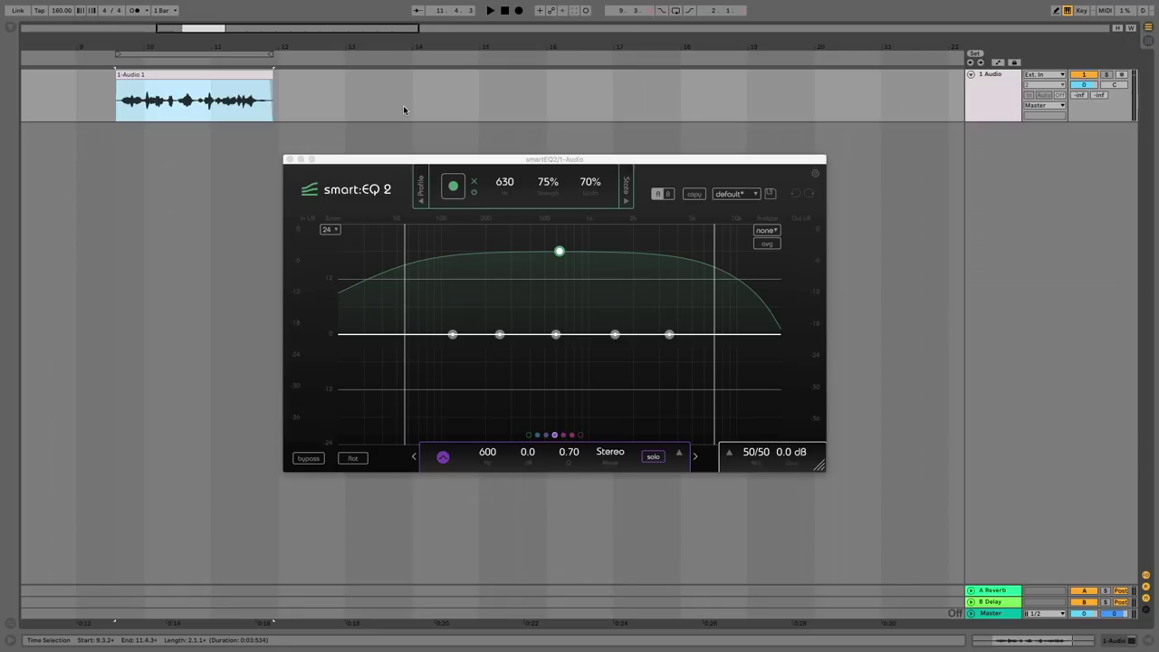
Choose the Speech profile and play the voice clip so smart:EQ 2 learns its spectrum.
click(419, 201)
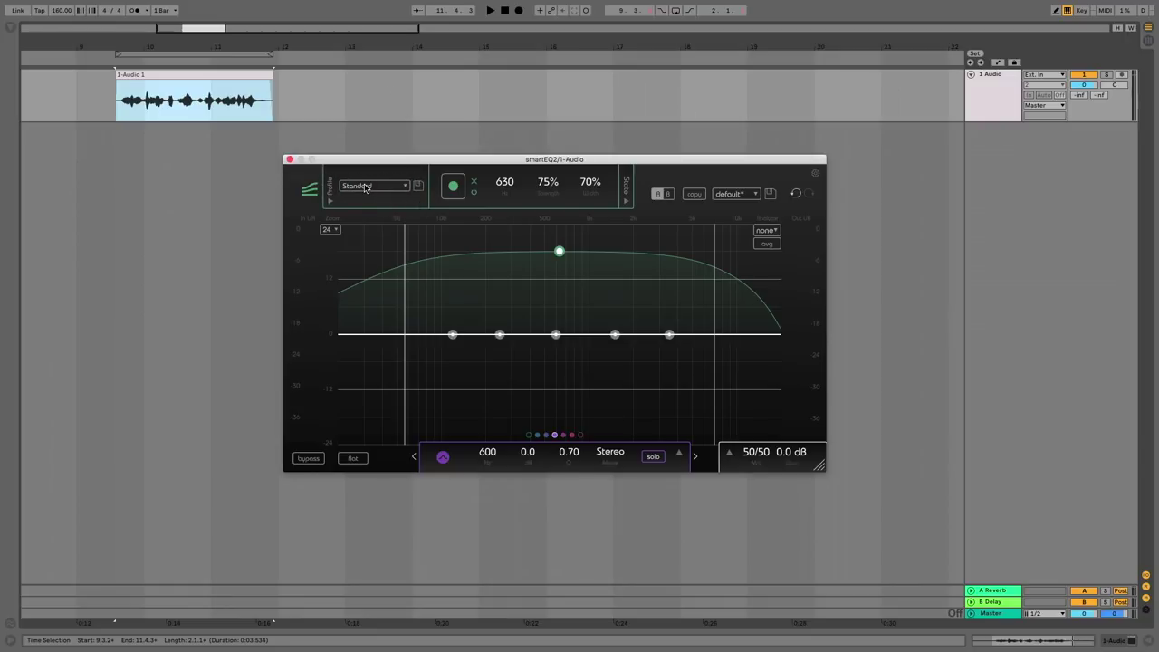
click(366, 188)
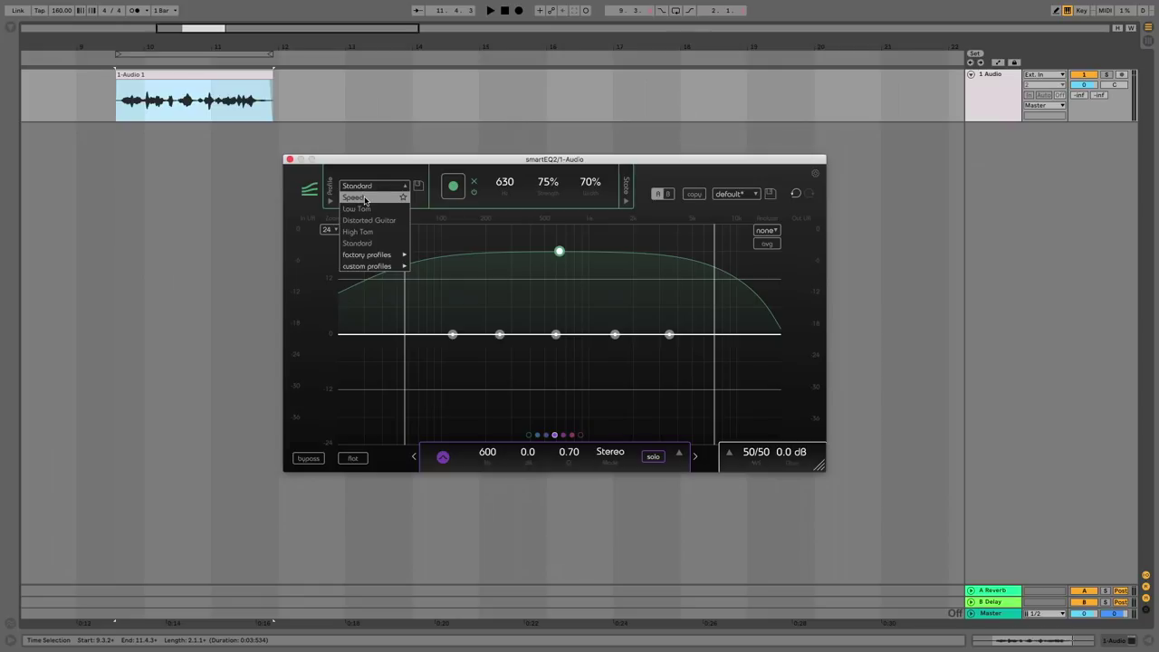
mouse_move(375, 257)
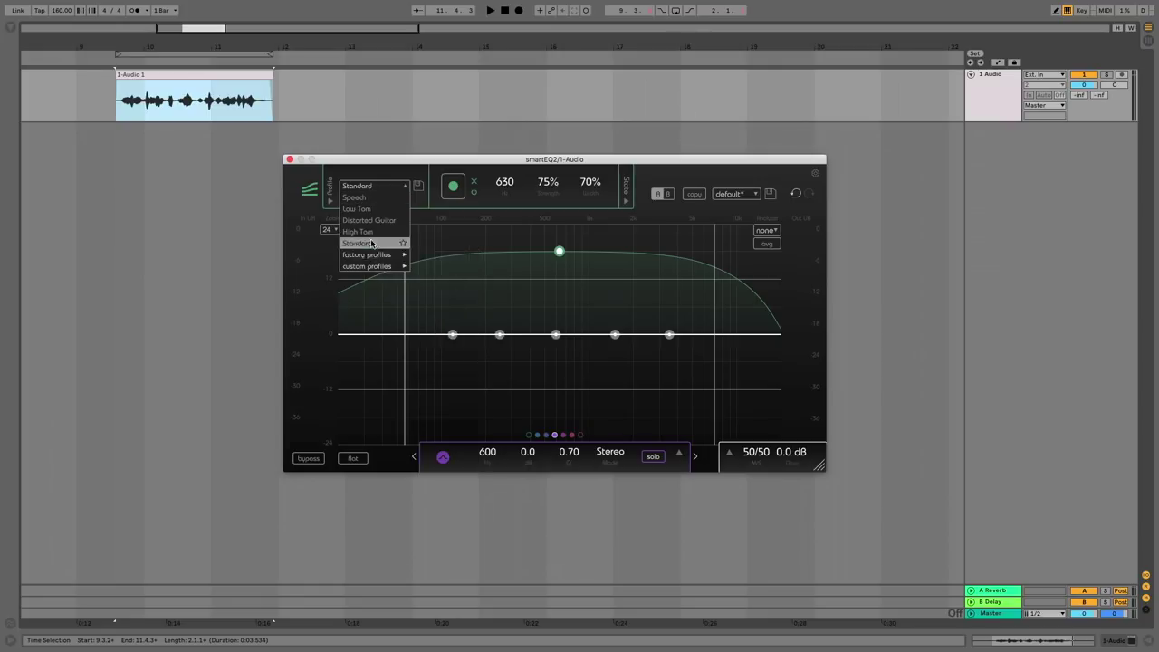
click(369, 198)
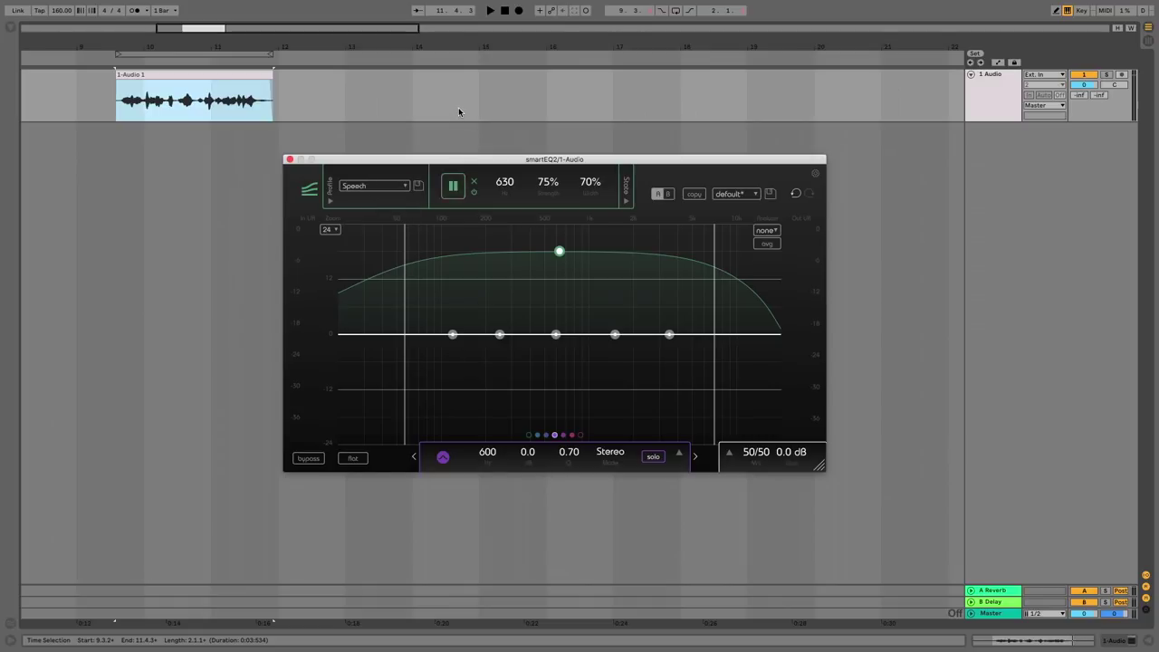
key(space)
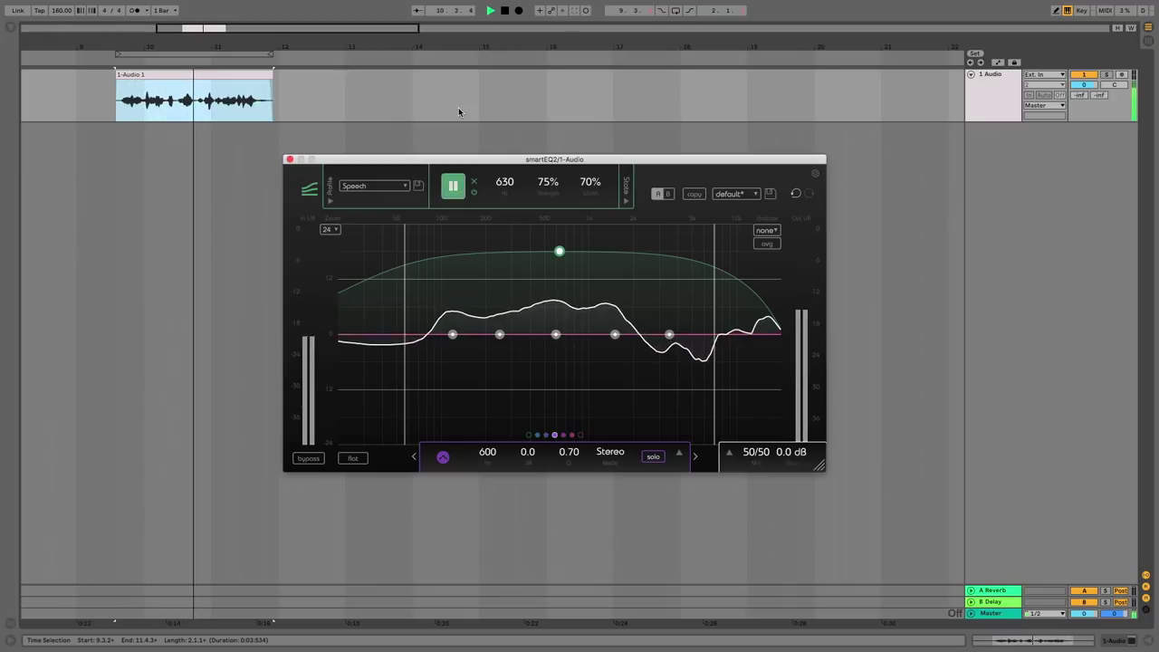
key(space)
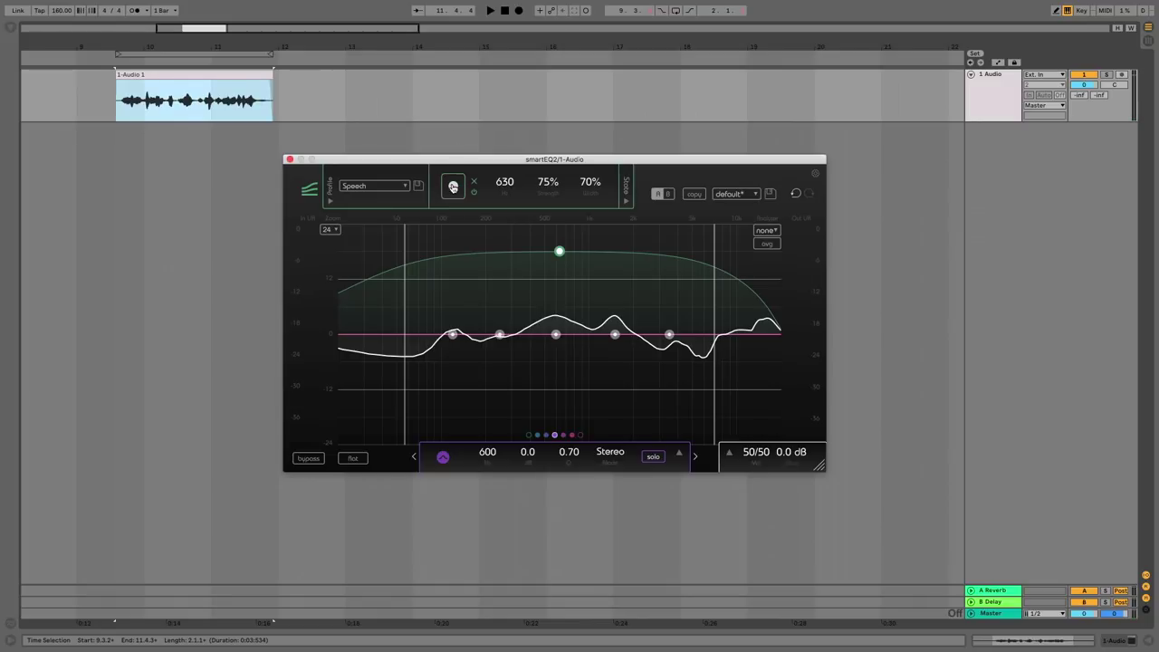
click(193, 75)
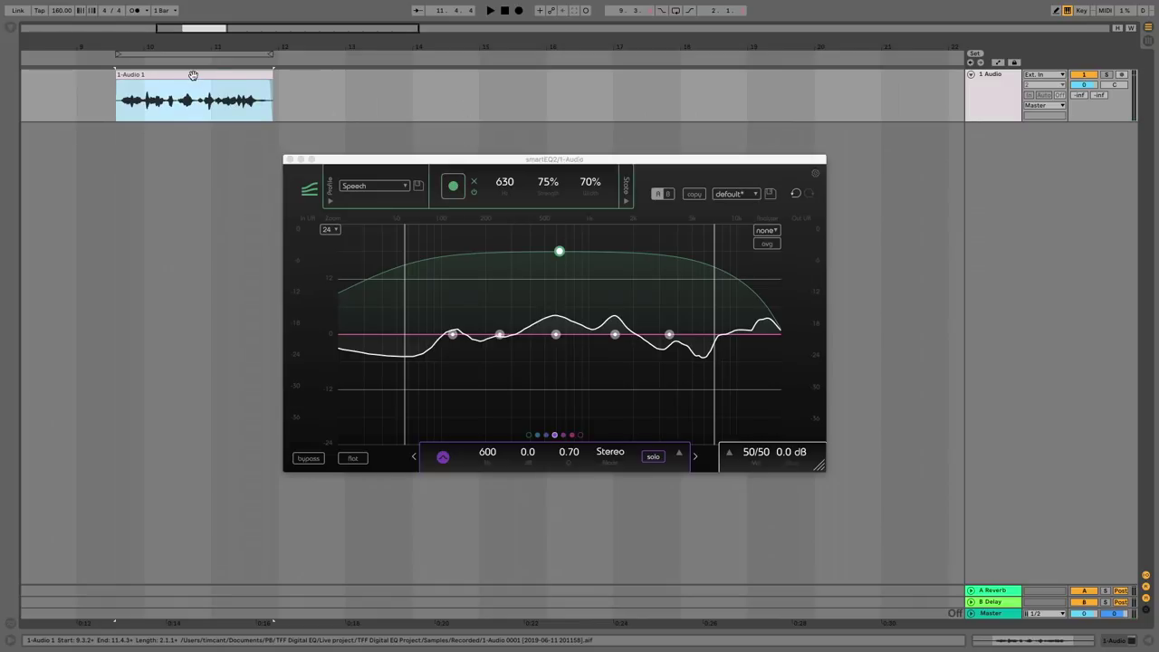
Loop the voice clip with Cmd+L and drag smart:EQ 2's strength from 75% to 100%.
key(super+l)
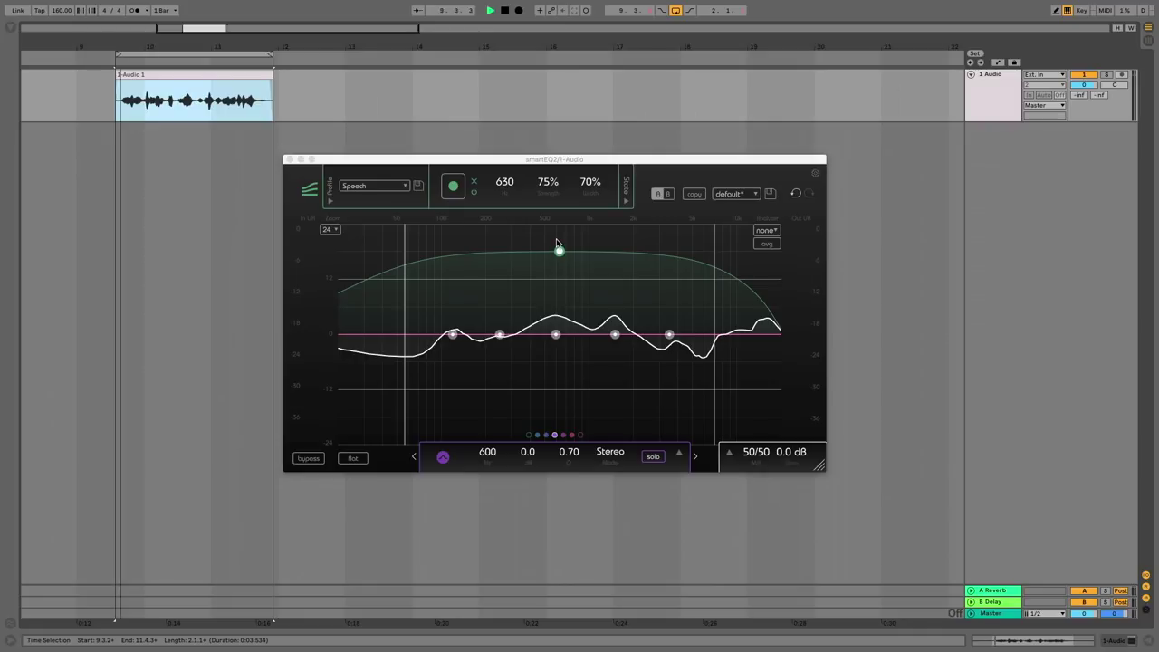
drag(559, 250, 570, 220)
Stop playback and rough in the smartEQ2 curve: boosts near 1.5 kHz and 123 Hz, a cut near 600 Hz.
key(space)
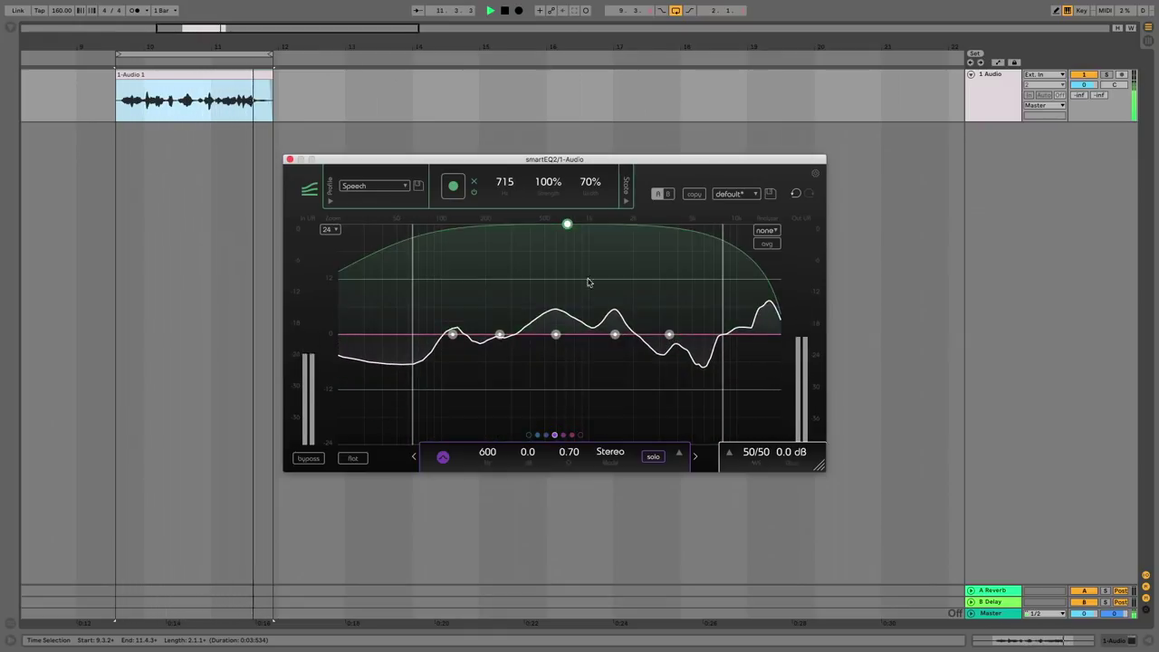
drag(616, 337, 614, 305)
drag(556, 334, 554, 356)
drag(453, 335, 453, 319)
With the drum clip playing, boost near 3.5 kHz and 259 Hz and cut 615 Hz by about 6 dB.
click(146, 76)
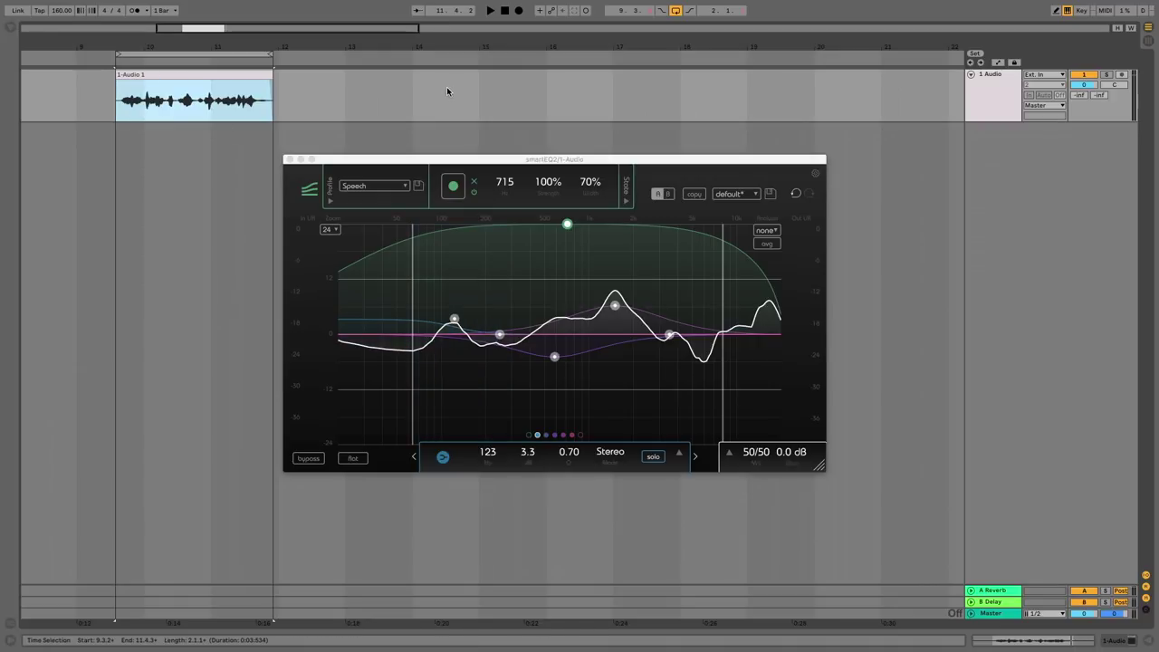
key(space)
drag(669, 335, 617, 302)
drag(499, 334, 502, 306)
mouse_move(554, 357)
mouse_down()
mouse_move(554, 372)
mouse_move(558, 363)
mouse_up()
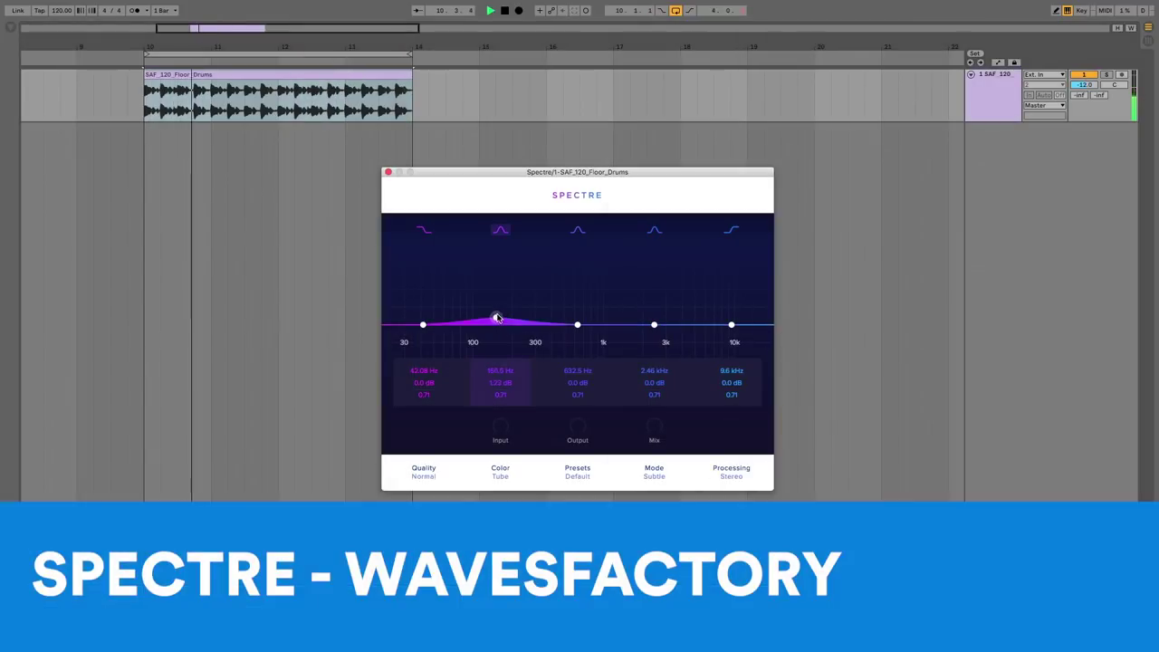
Raise Spectre's second band to about 2.56 dB, boost the third near 1.6 kHz, and set colour to Tape.
drag(497, 318, 492, 310)
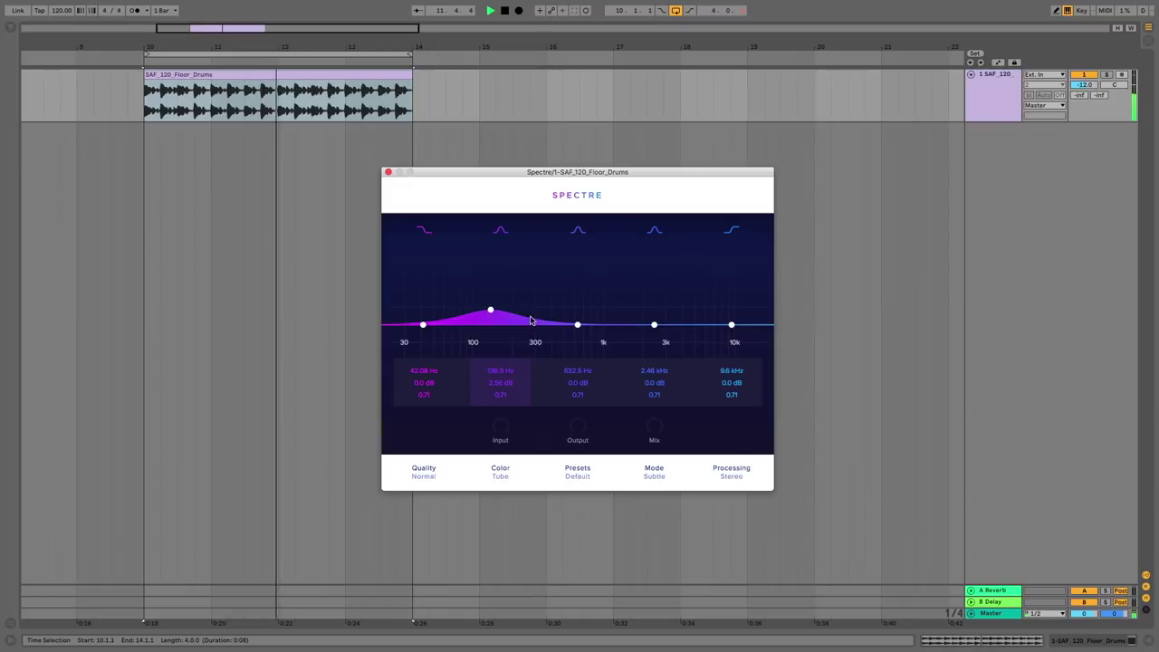
mouse_move(577, 324)
mouse_down()
mouse_move(603, 290)
mouse_move(667, 298)
mouse_move(579, 323)
mouse_move(570, 305)
mouse_move(551, 304)
mouse_move(563, 310)
mouse_up()
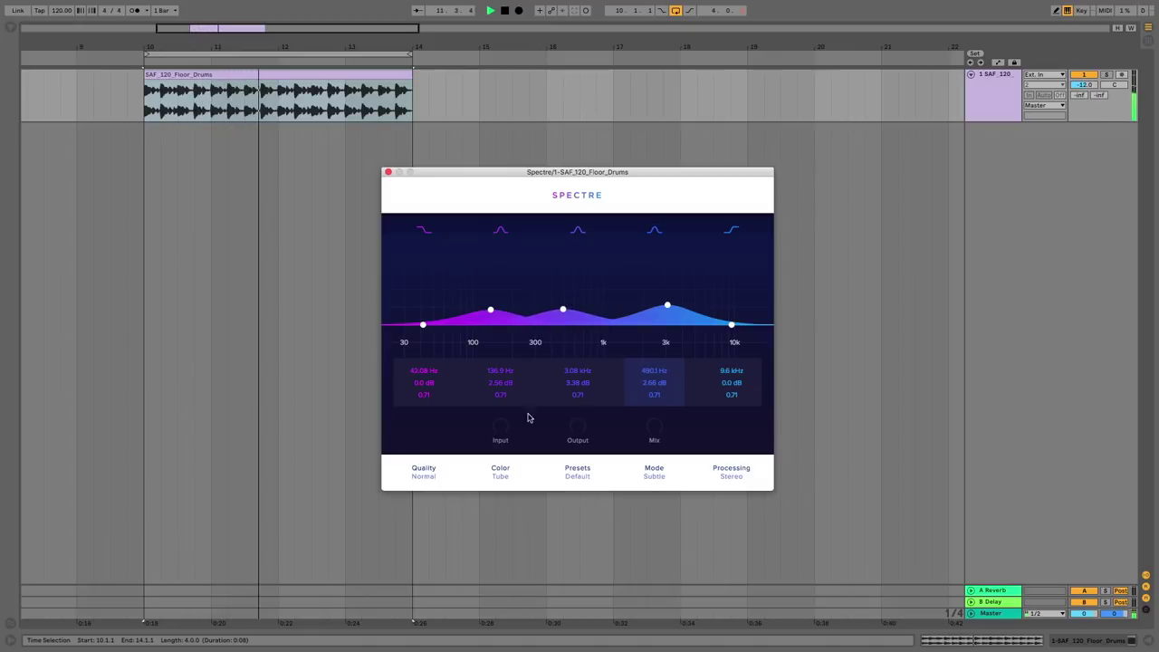
click(500, 471)
click(509, 369)
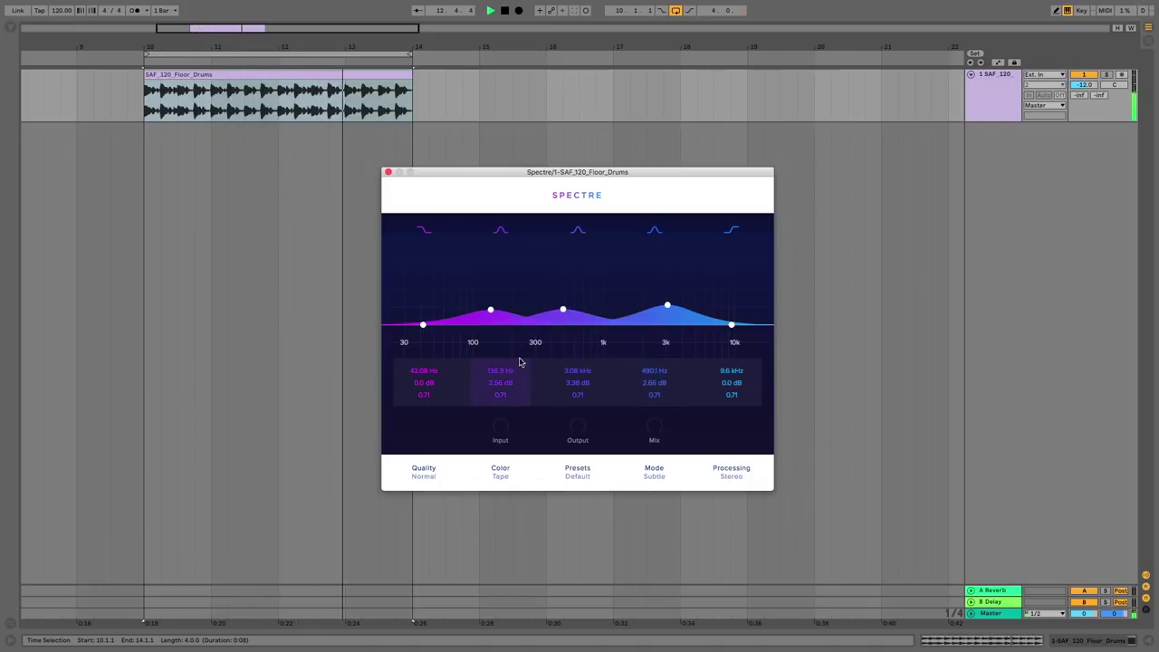
Audition the Warm Tube, Rectify and Half Rectify colours, settling on Bit.
click(500, 473)
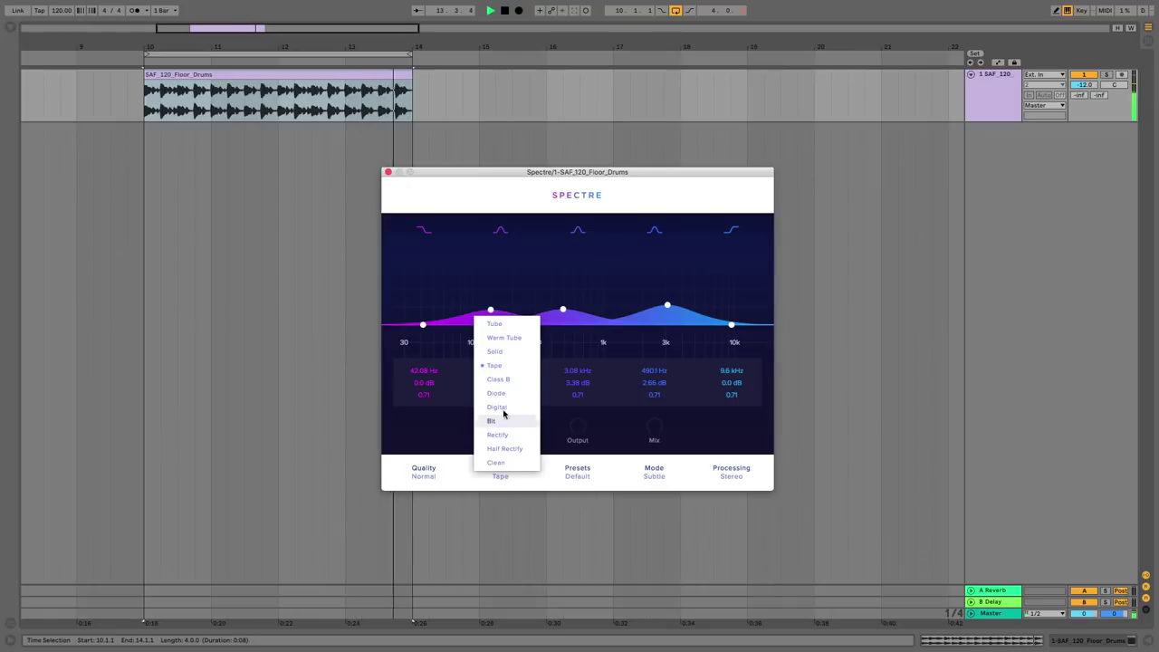
click(504, 336)
click(501, 475)
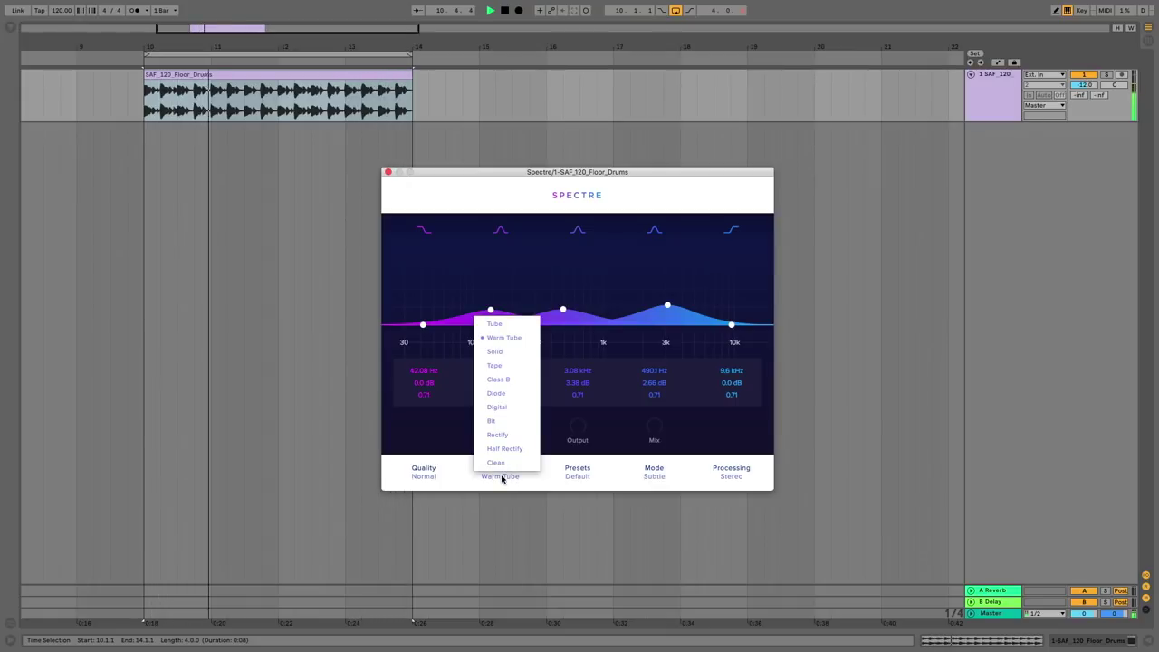
click(500, 435)
click(508, 473)
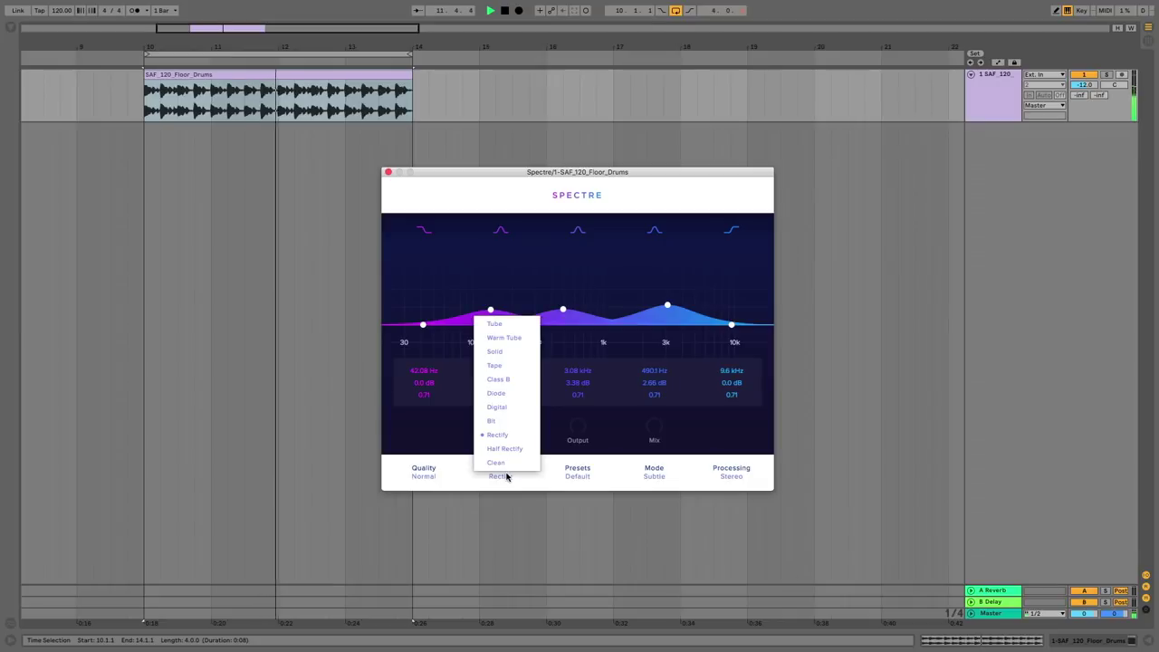
click(505, 448)
click(505, 475)
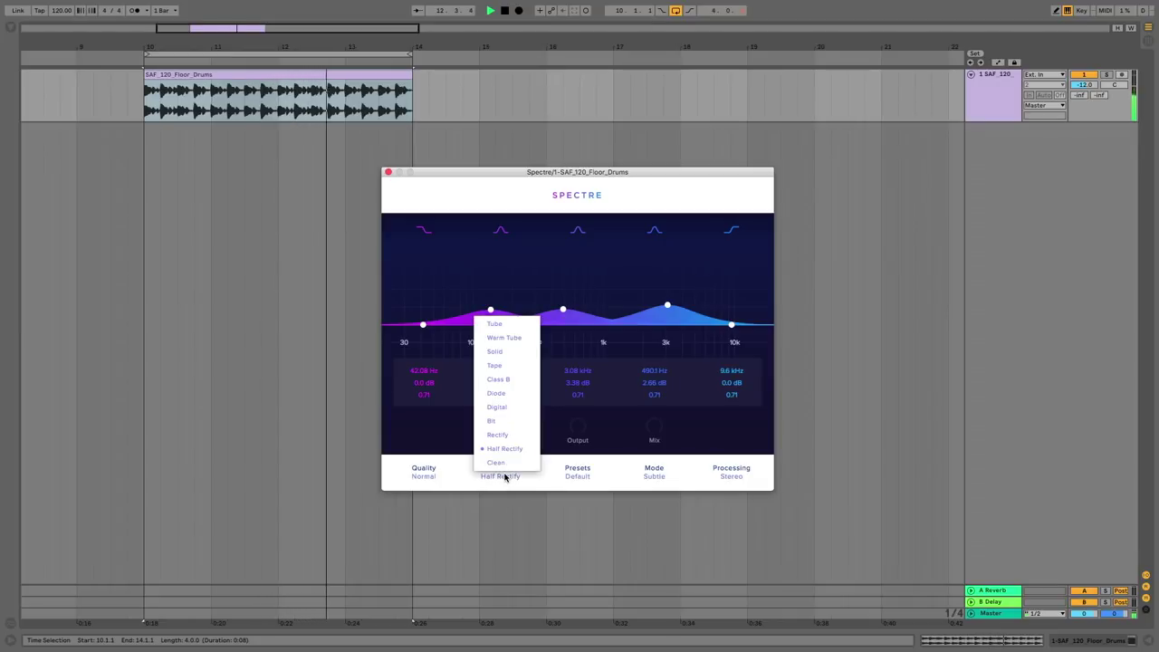
click(493, 421)
Raise band 2 to about 3.27 dB, boost band 3 near 1.1 kHz, and set Mode to Aggressive.
mouse_move(492, 312)
mouse_down()
mouse_move(492, 266)
mouse_move(492, 306)
mouse_up()
drag(668, 306, 624, 290)
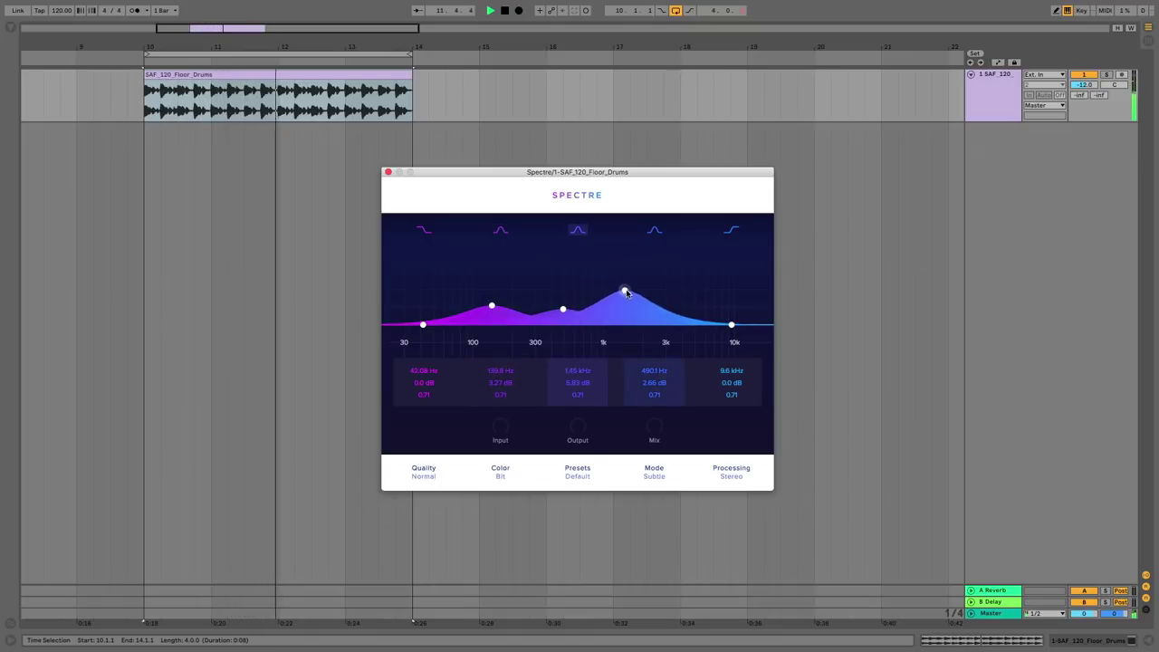
click(654, 472)
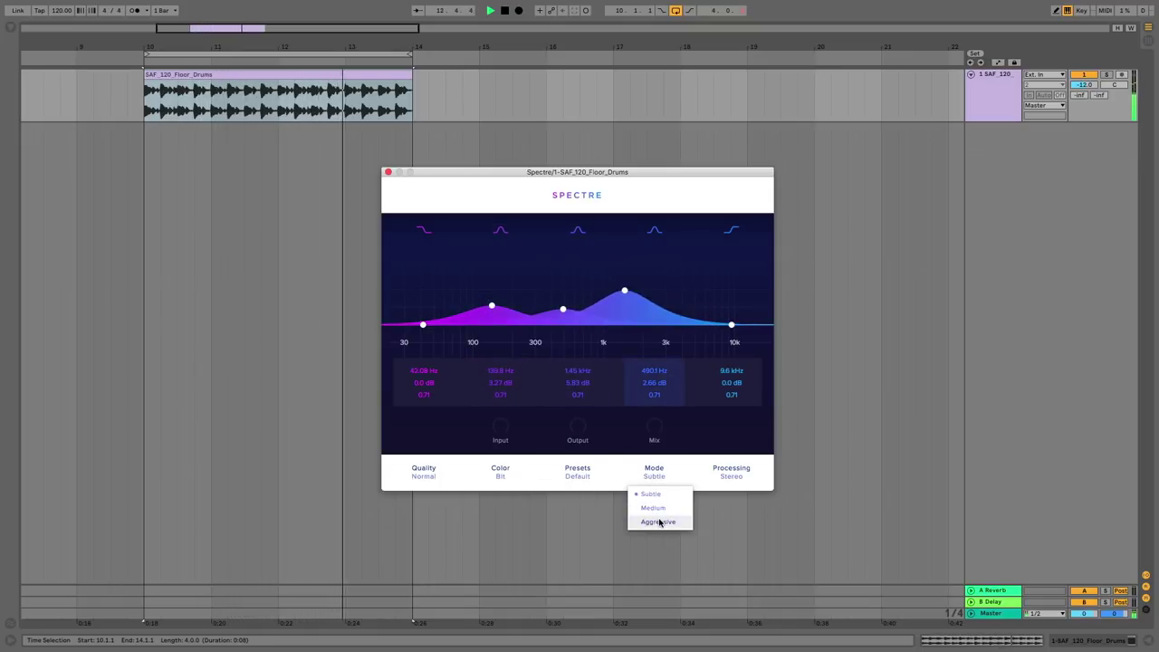
click(658, 521)
Move band 3 to 1.65 kHz, raise band 2 to about 5.11 dB, then switch band 4 off.
drag(624, 291, 635, 293)
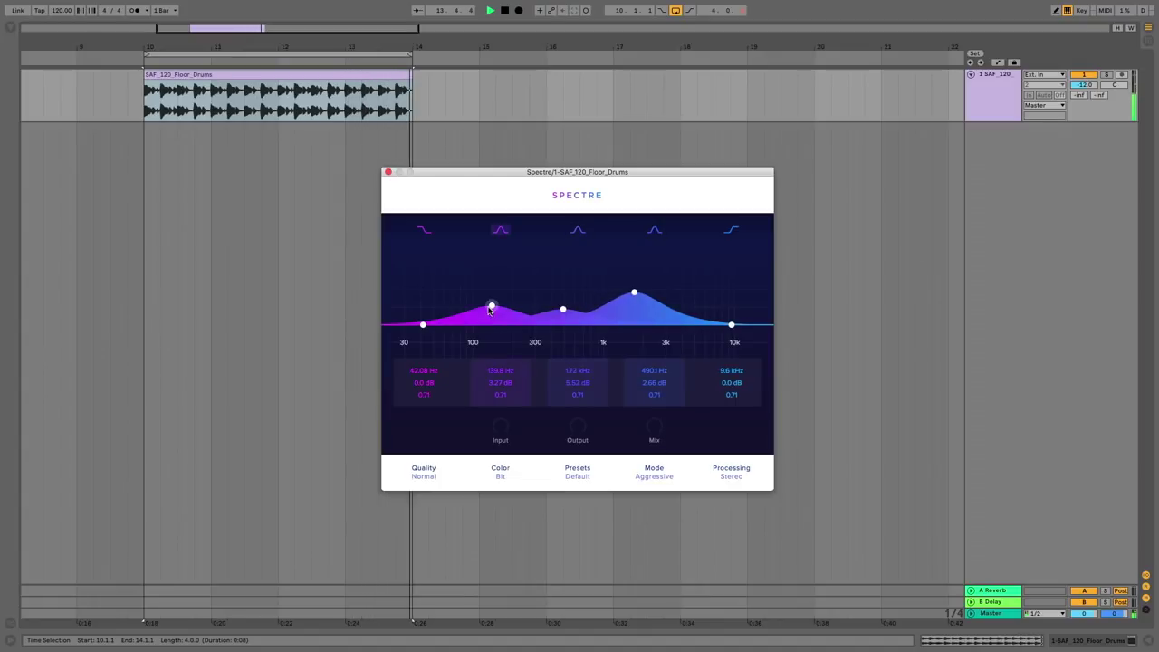
drag(492, 306, 487, 296)
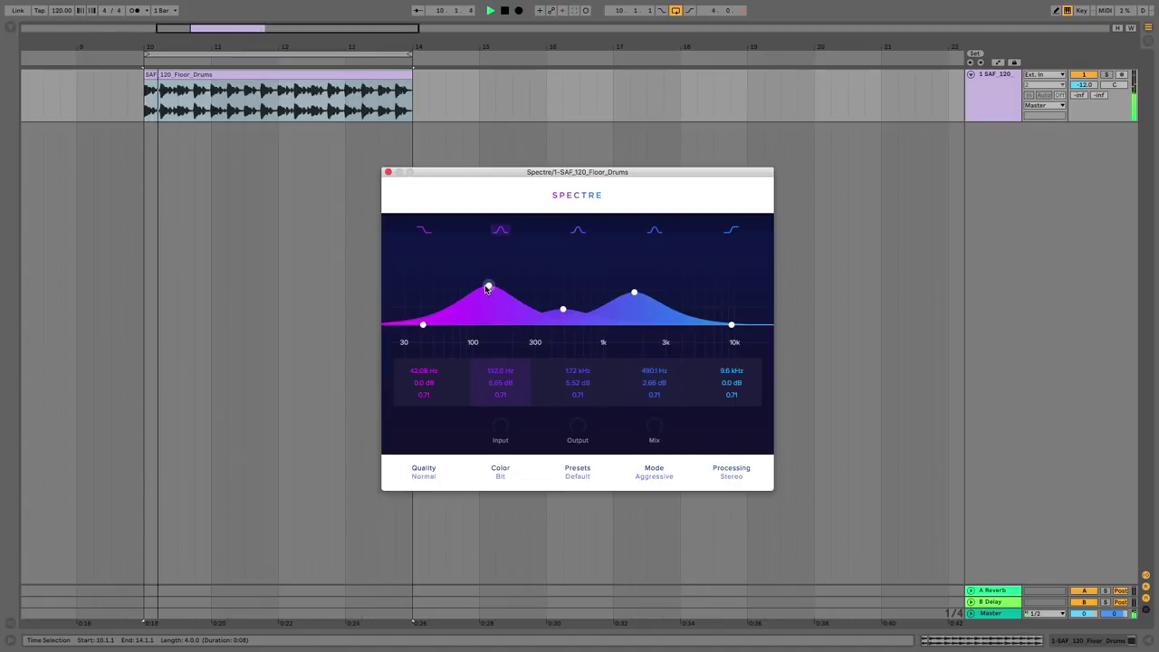
drag(562, 309, 579, 290)
double_click(566, 298)
Set Quality to Best and shift band 2 up to about 141 Hz.
click(430, 477)
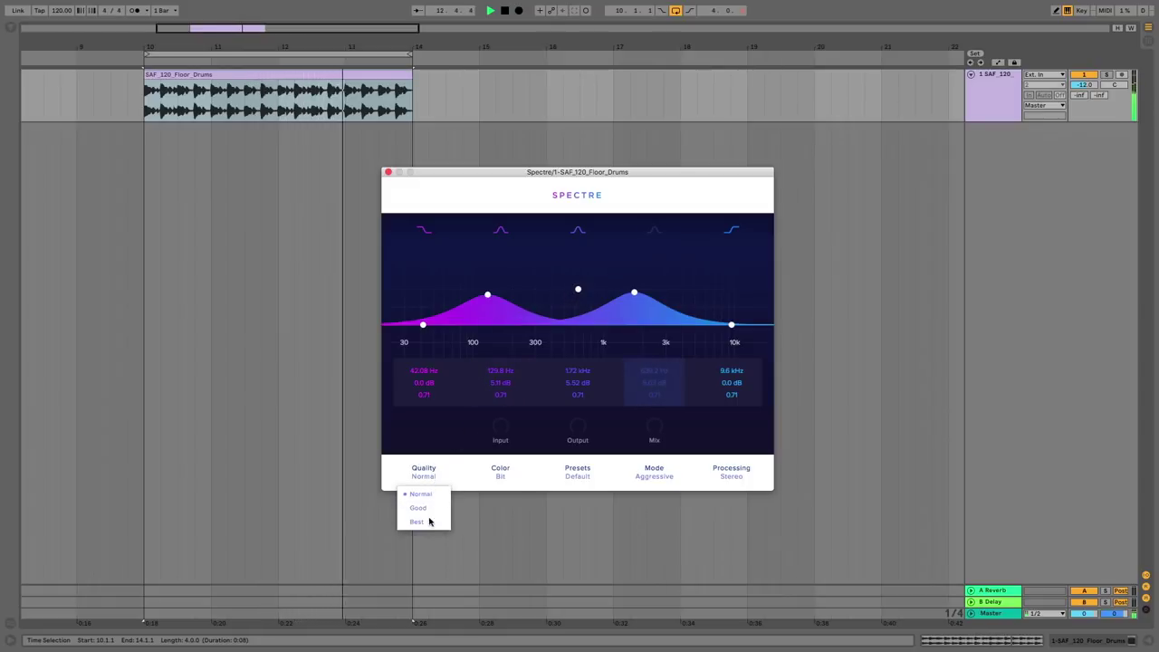
click(422, 522)
drag(488, 295, 520, 293)
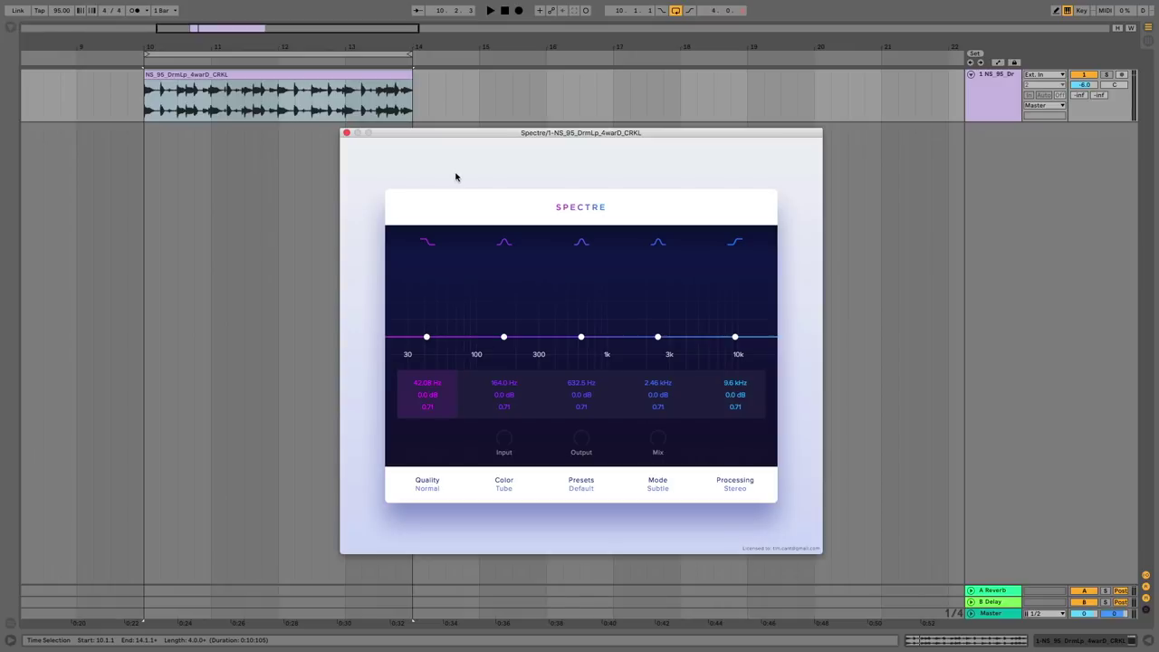
Hide Spectre's background from the plugin's settings menu.
click(583, 211)
mouse_move(598, 249)
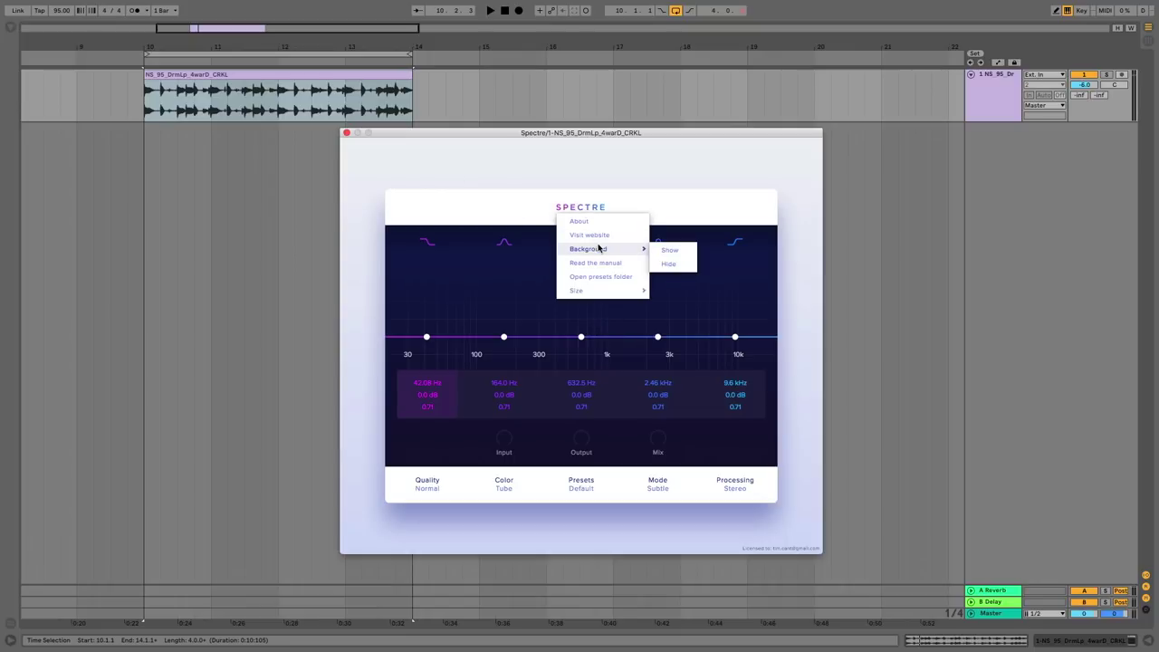
click(670, 264)
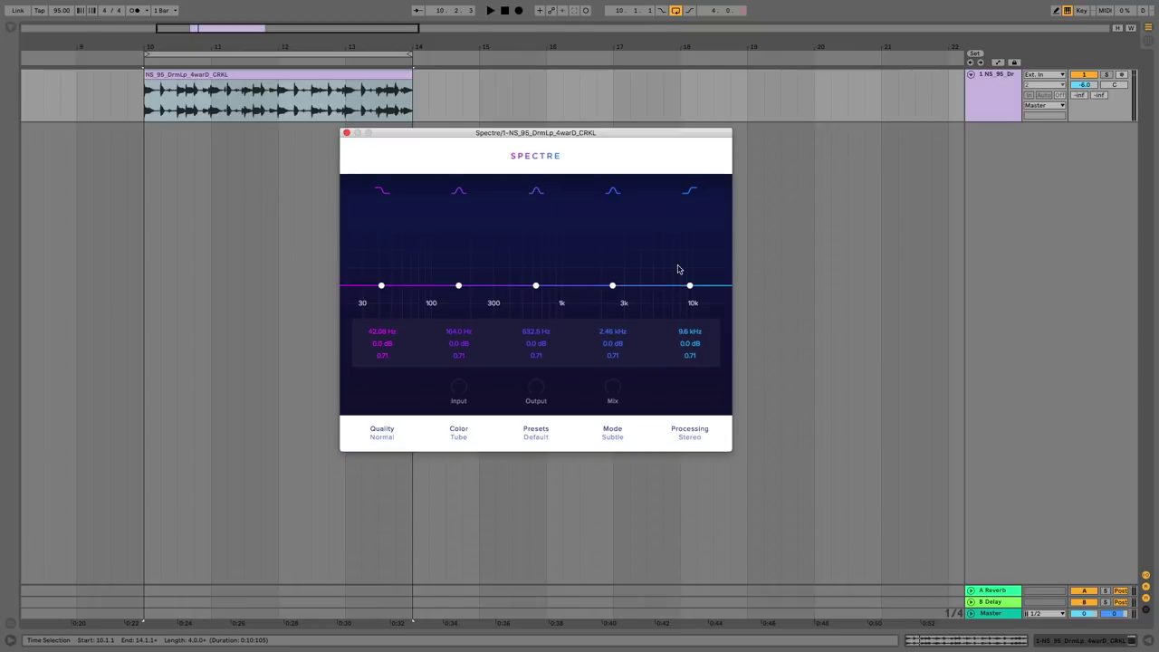
Boost band 2 on the drum loop, trying Rectify then Diode colour, ending near 8.5 dB.
click(189, 73)
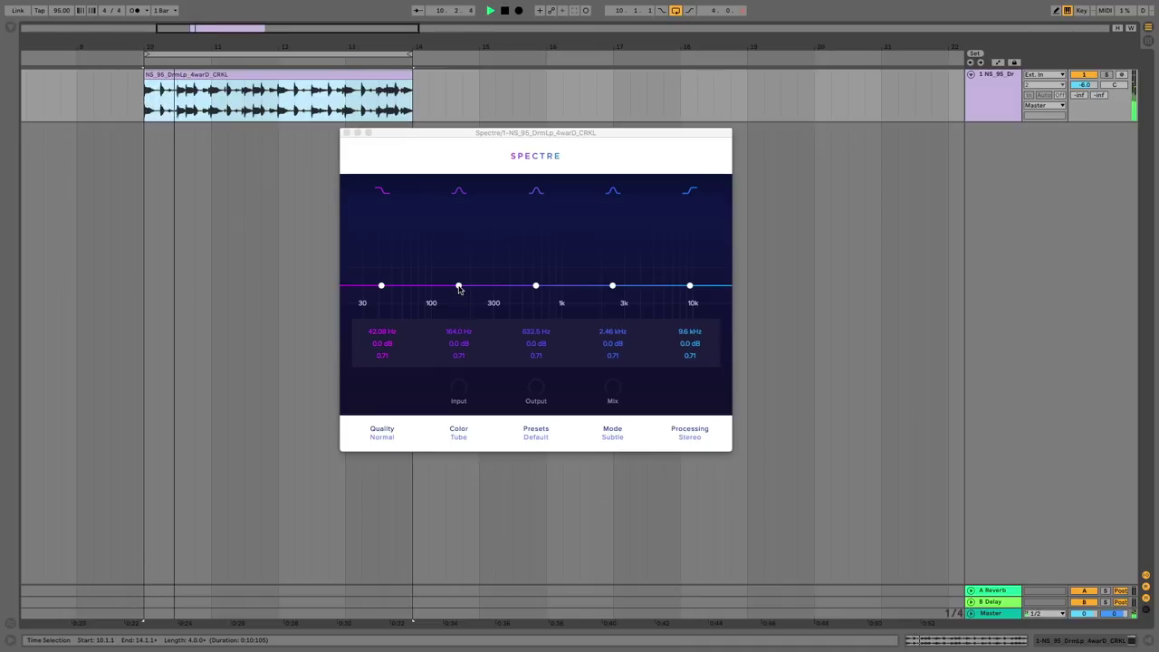
drag(459, 287, 446, 224)
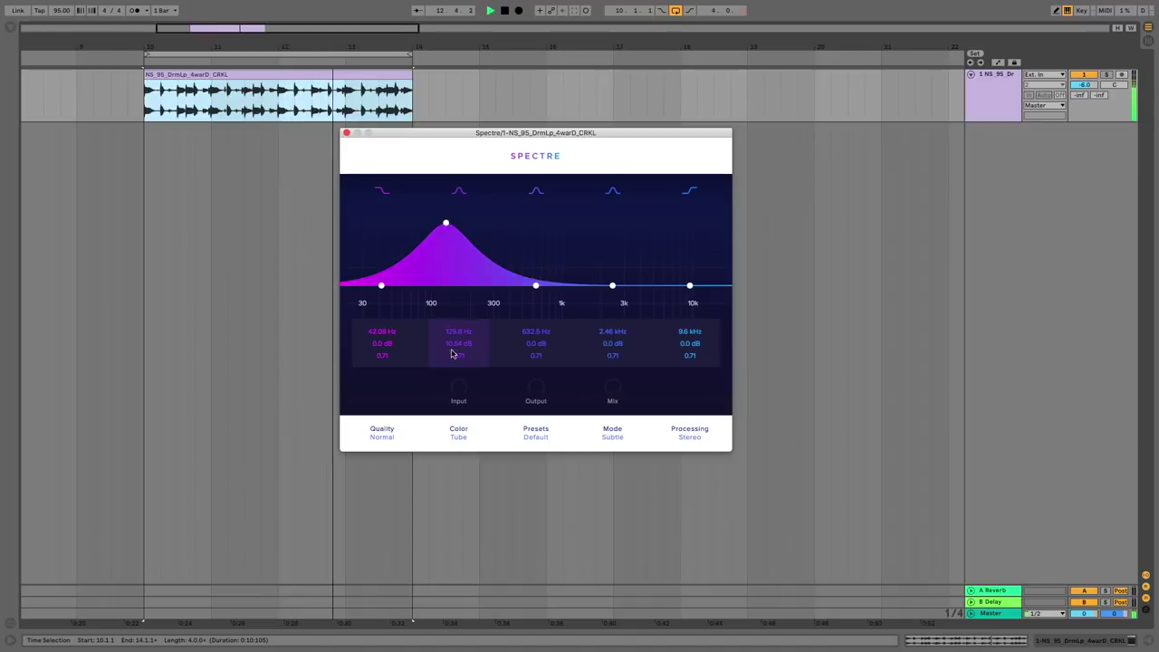
click(459, 434)
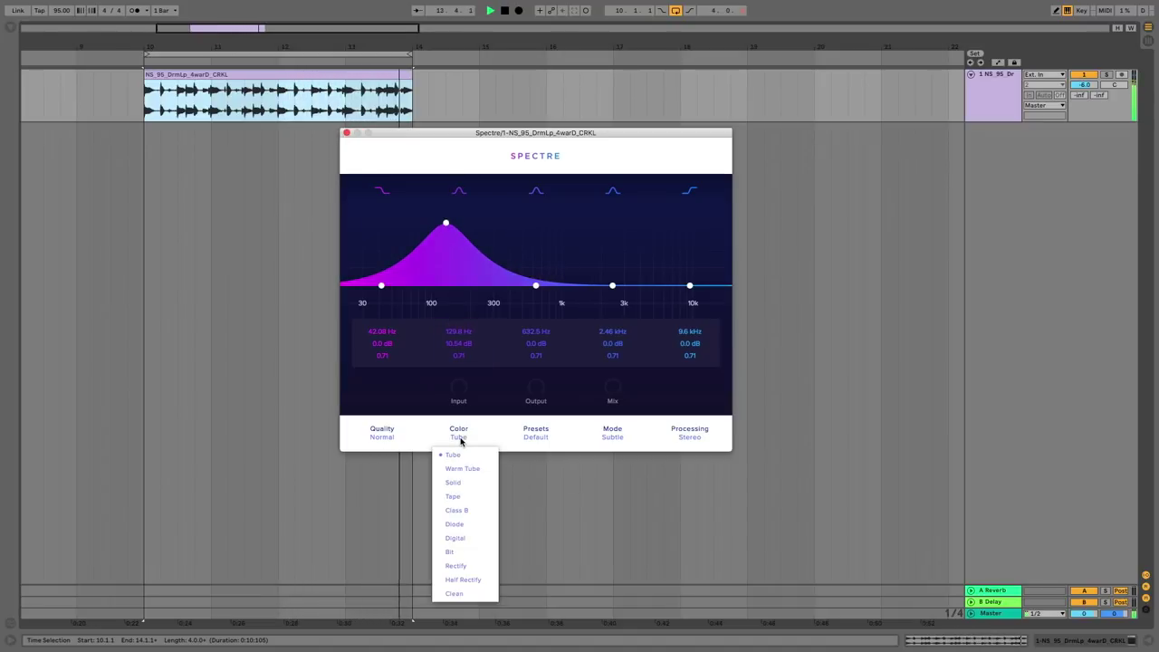
click(464, 567)
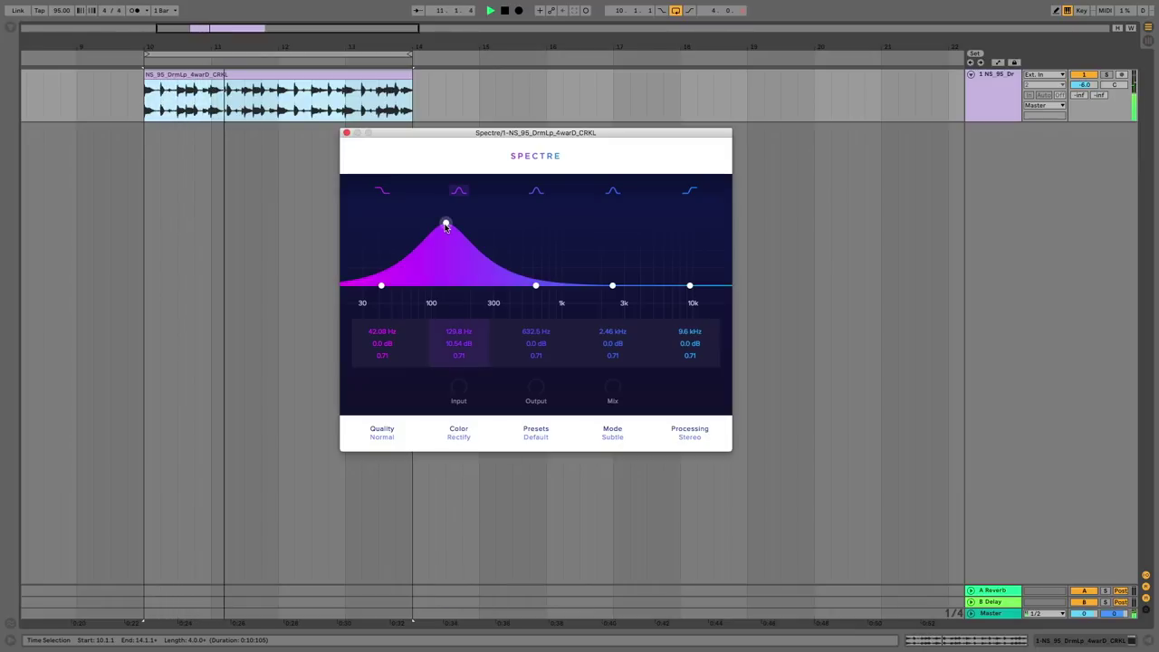
mouse_move(445, 224)
mouse_down()
mouse_move(443, 210)
mouse_move(460, 208)
mouse_move(437, 214)
mouse_up()
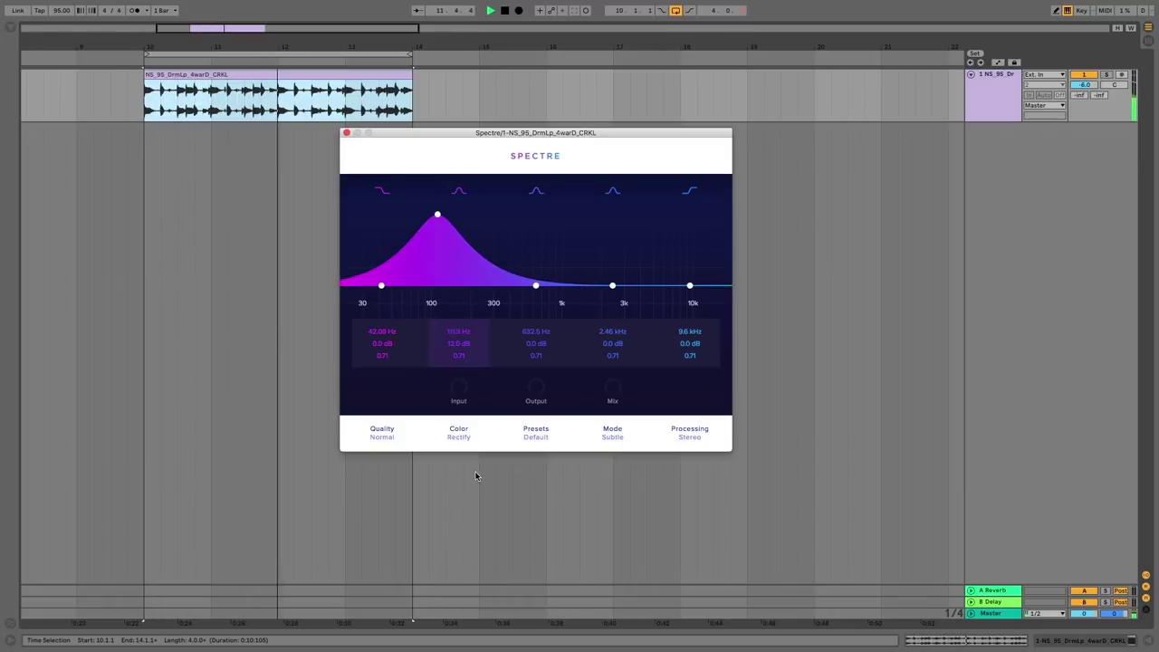
click(459, 434)
click(467, 526)
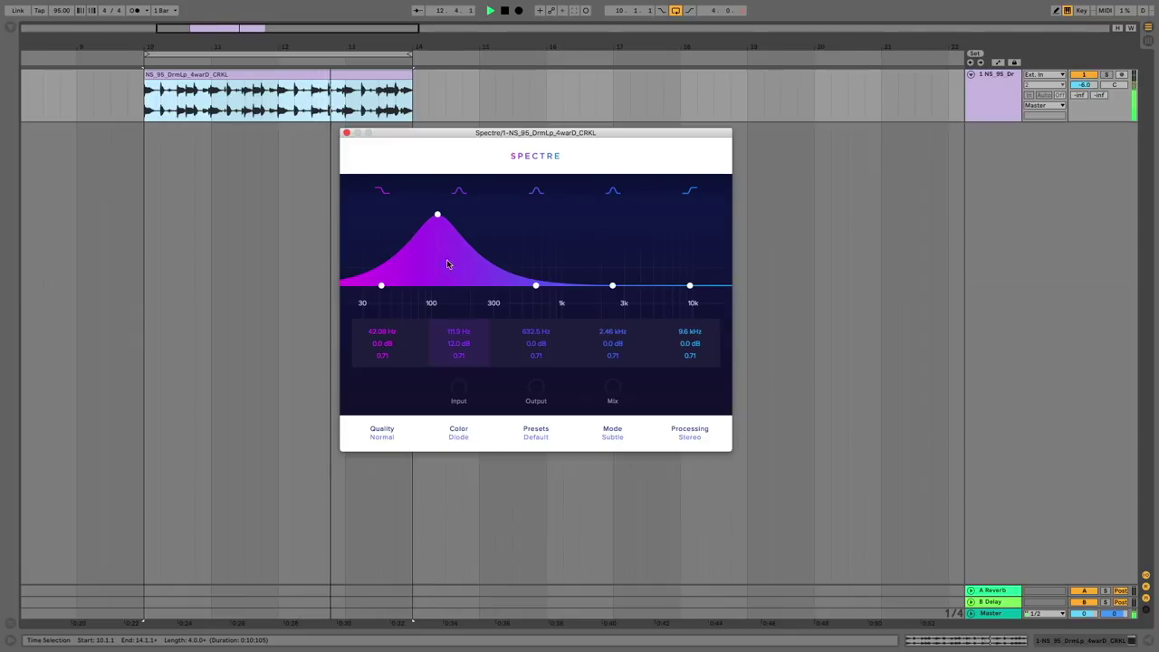
drag(437, 215, 453, 261)
Boost band 4 near 2.74 kHz with Tape colour, then stop playback.
mouse_move(612, 286)
mouse_down()
mouse_move(621, 233)
mouse_move(615, 266)
mouse_up()
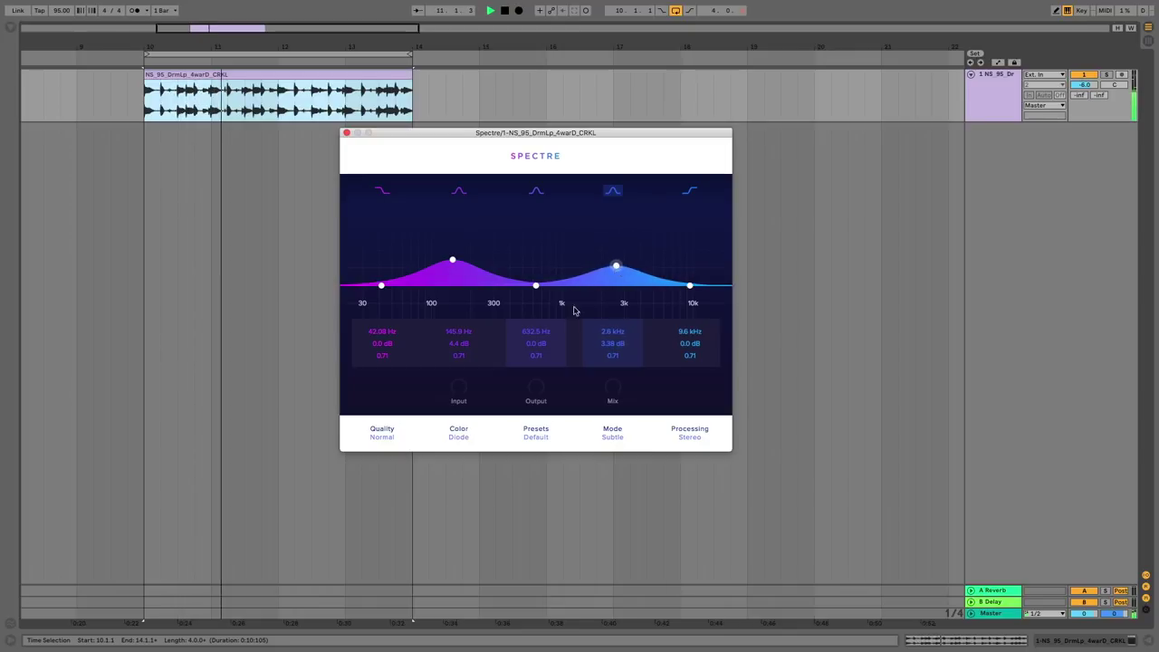
click(459, 432)
click(470, 496)
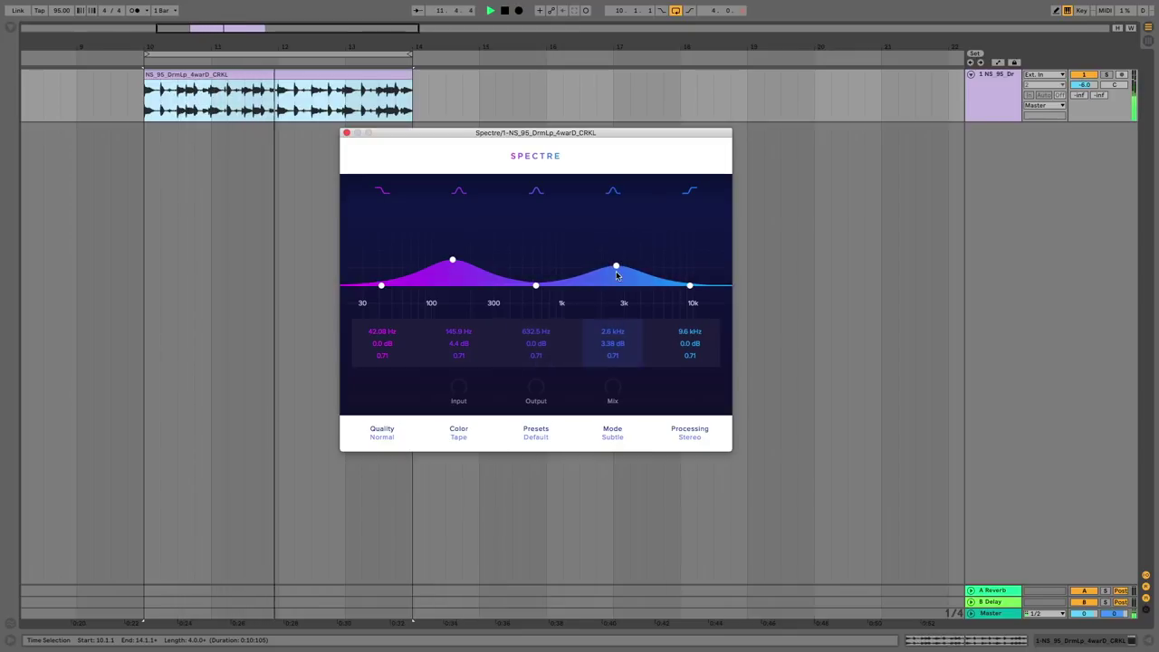
mouse_move(615, 268)
mouse_down()
mouse_move(621, 259)
mouse_move(613, 281)
mouse_move(628, 254)
mouse_move(618, 260)
mouse_up()
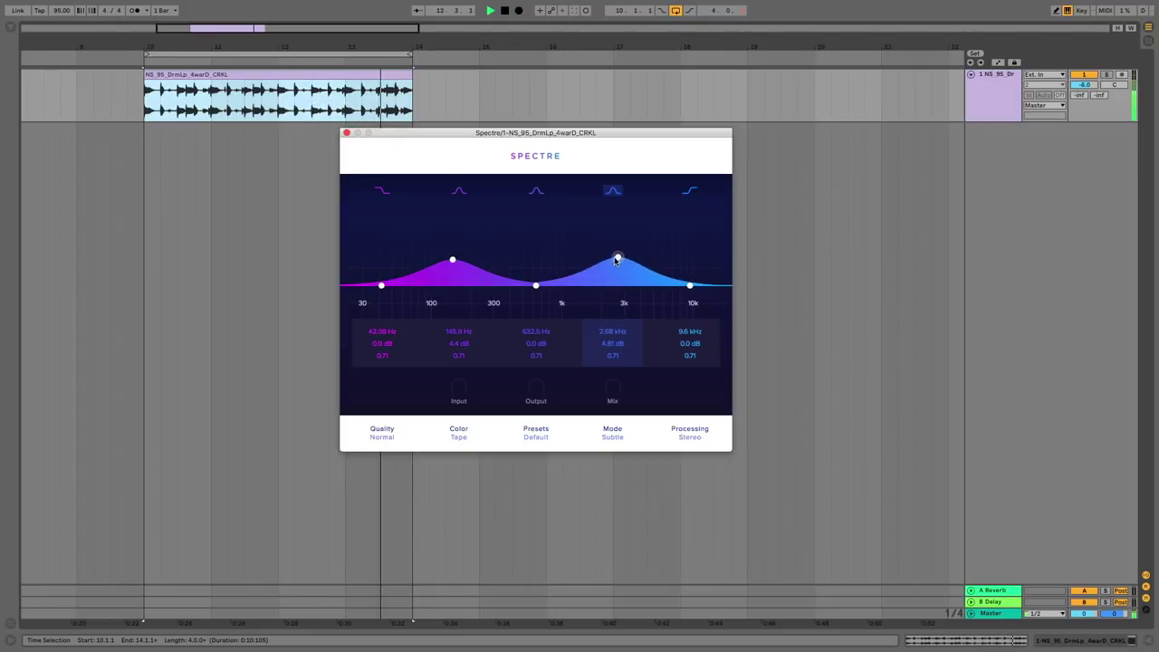
key(space)
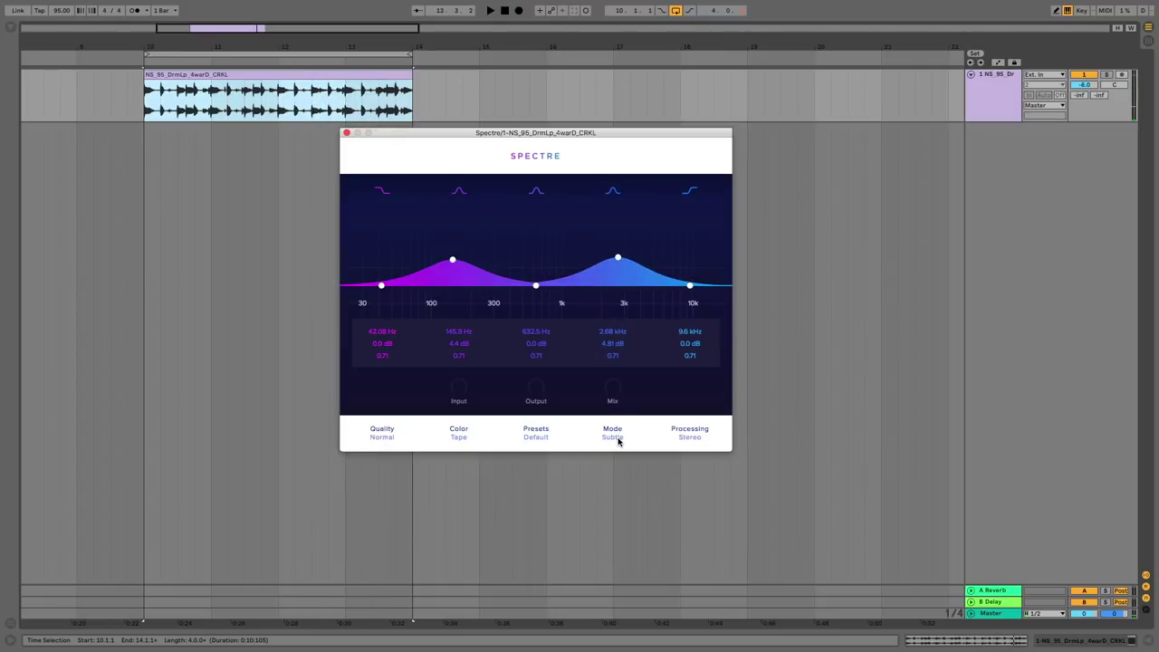
Set Spectre to Aggressive mode and Warm Tube colour with the loop playing.
click(618, 440)
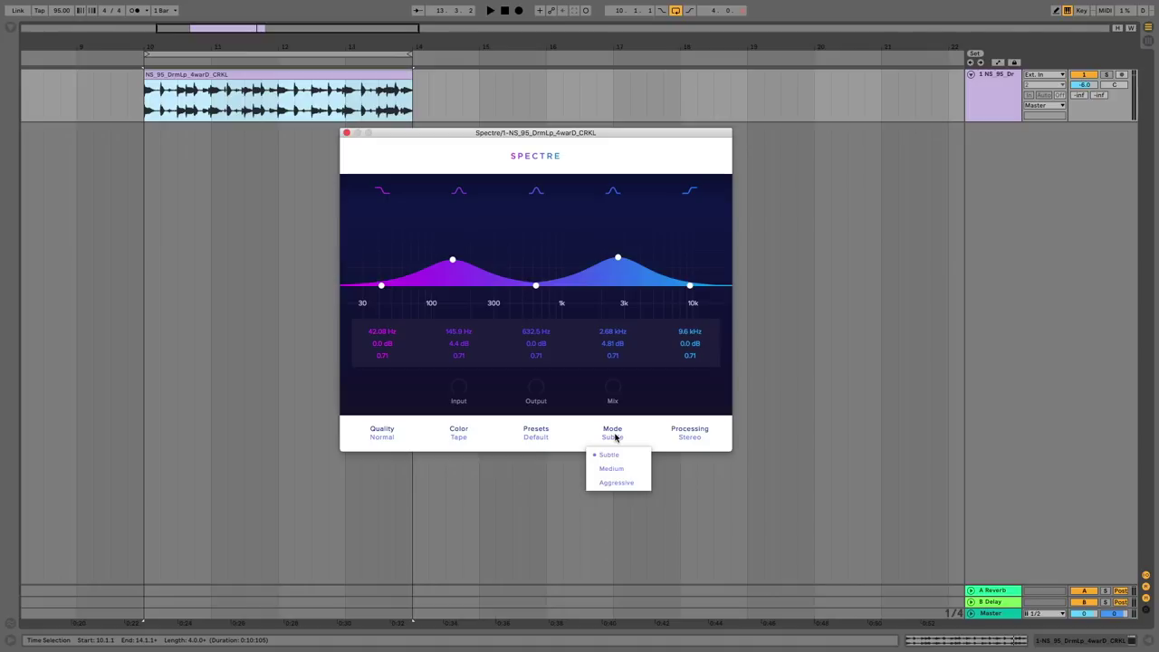
click(615, 484)
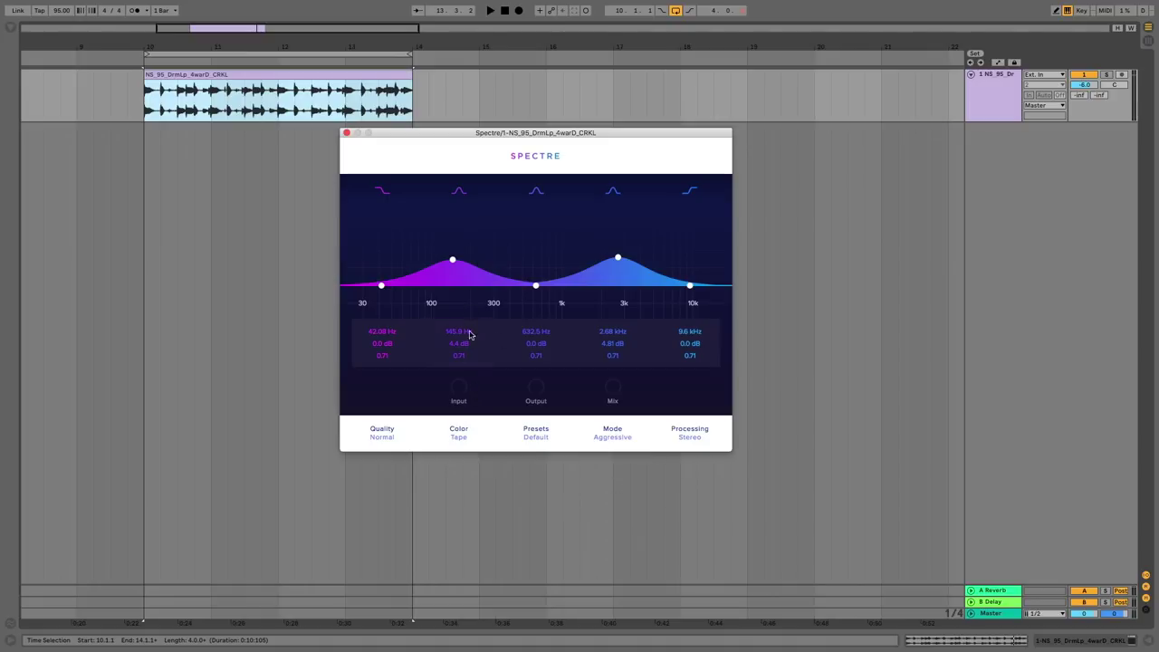
key(space)
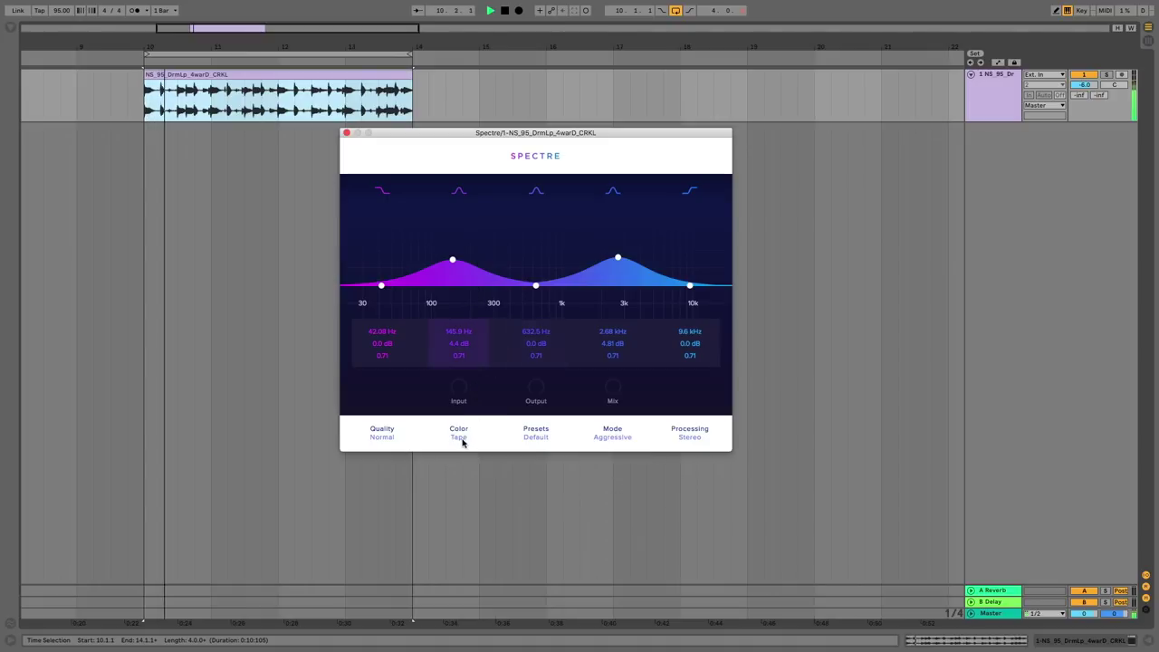
click(459, 436)
click(465, 469)
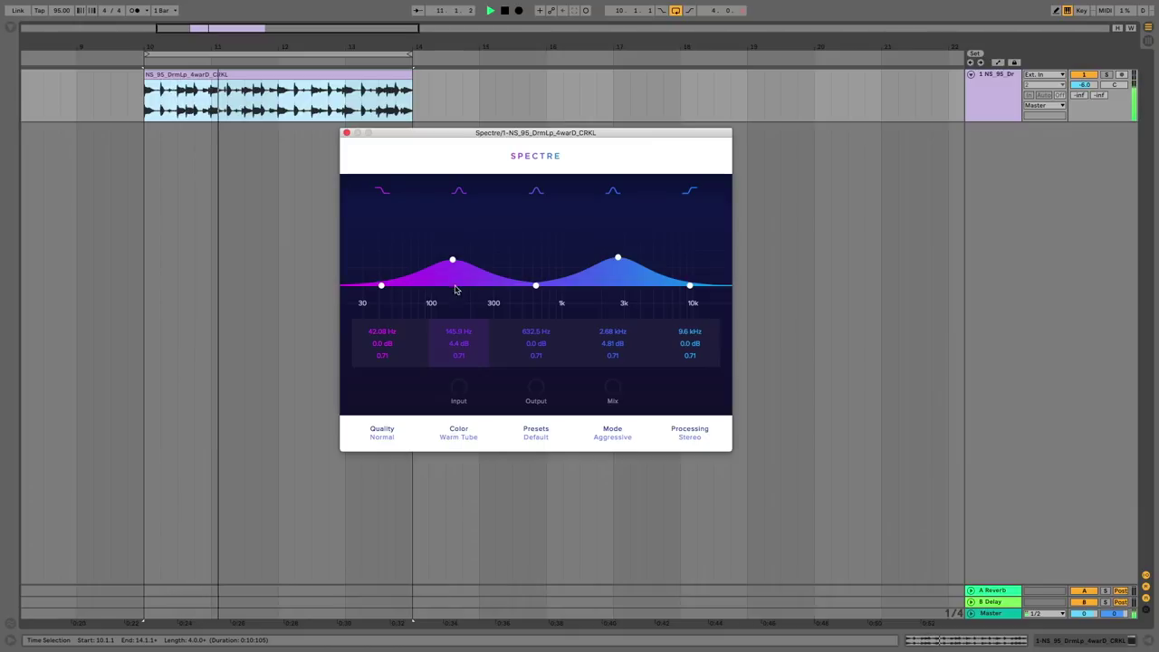
Raise band 2's gain, move band 4's boost down into the mids, and lift band 3 near 3 kHz.
drag(453, 259, 427, 253)
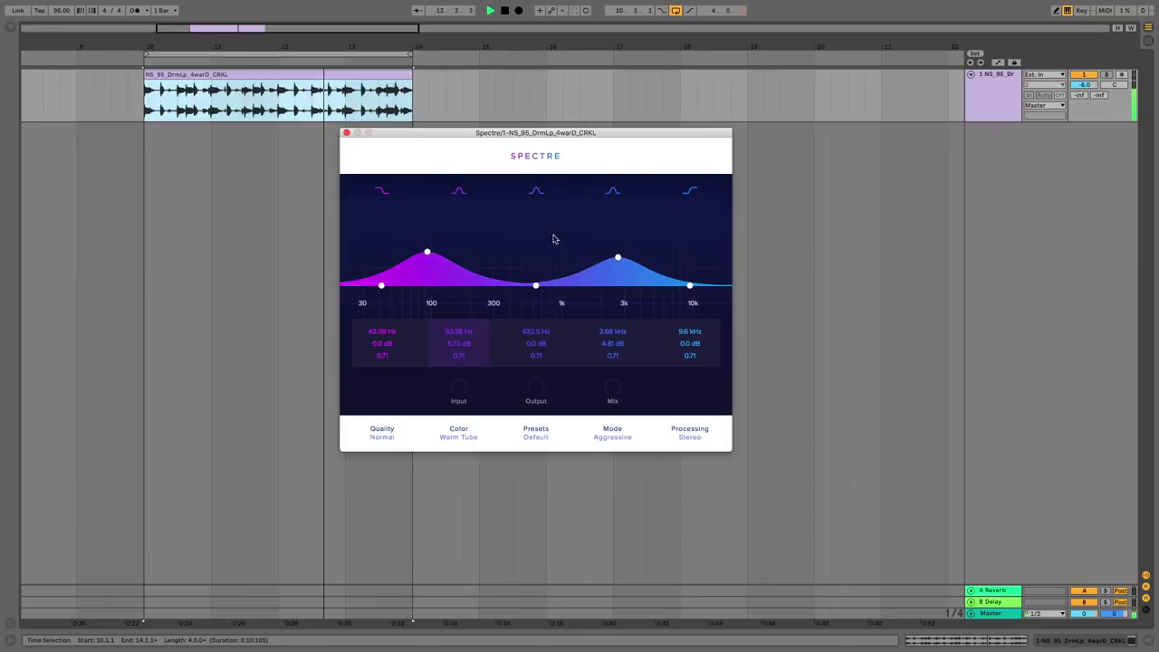
drag(617, 257, 517, 249)
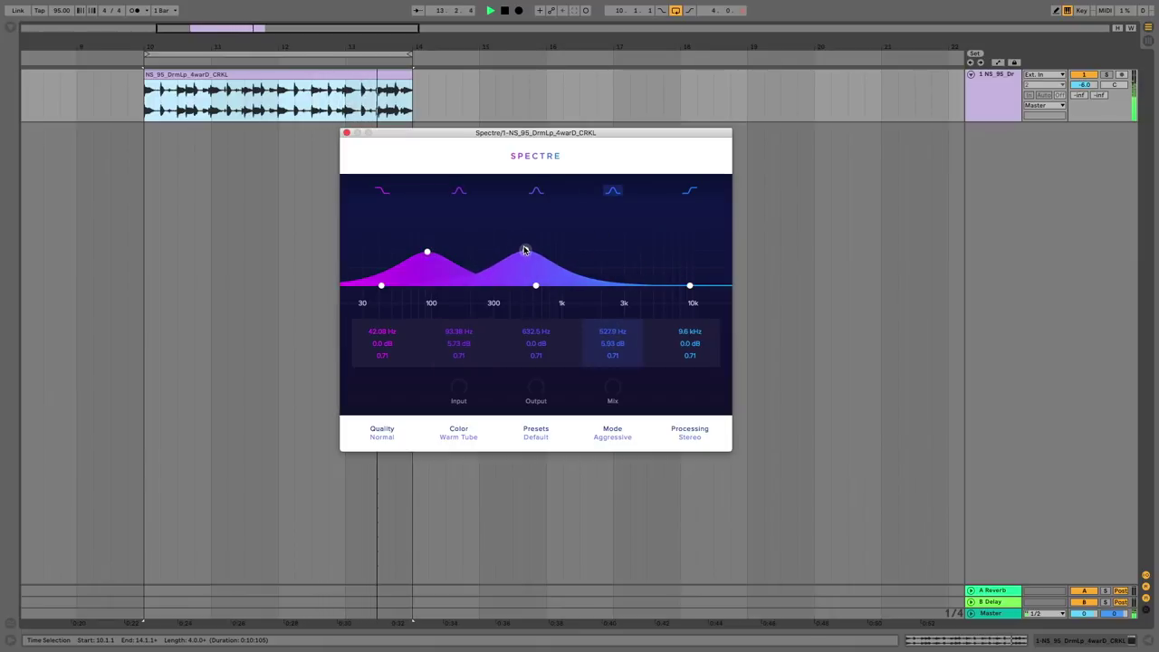
drag(543, 251, 626, 263)
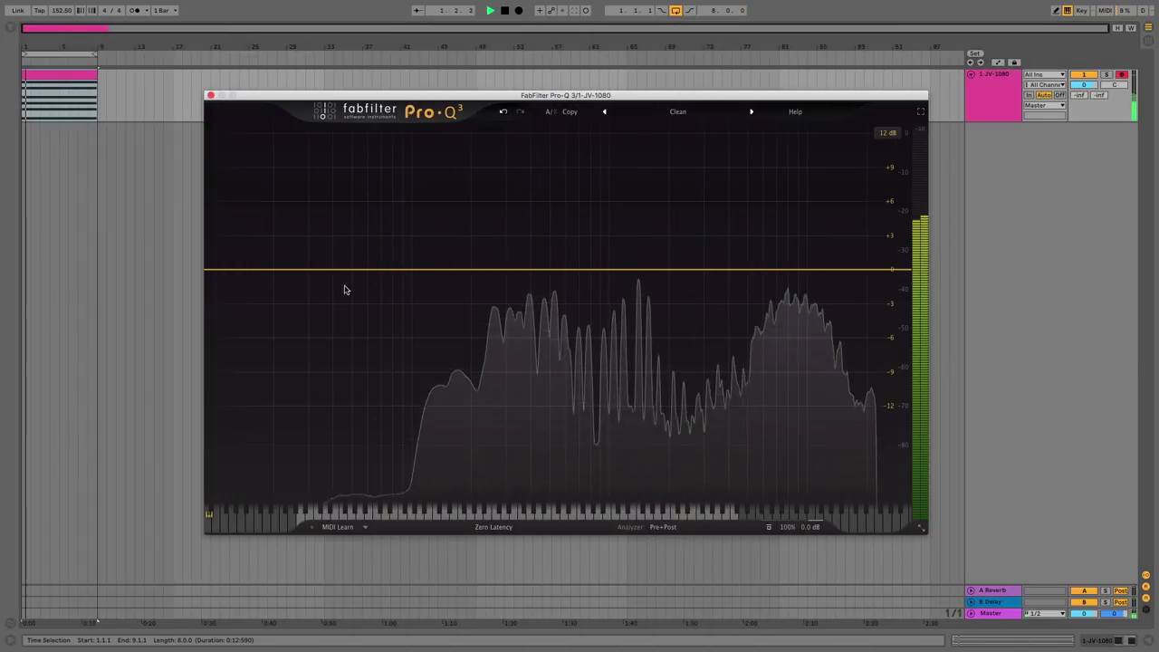
Add a Low Cut filter band in Pro-Q 3 and set it around 77 Hz.
click(287, 270)
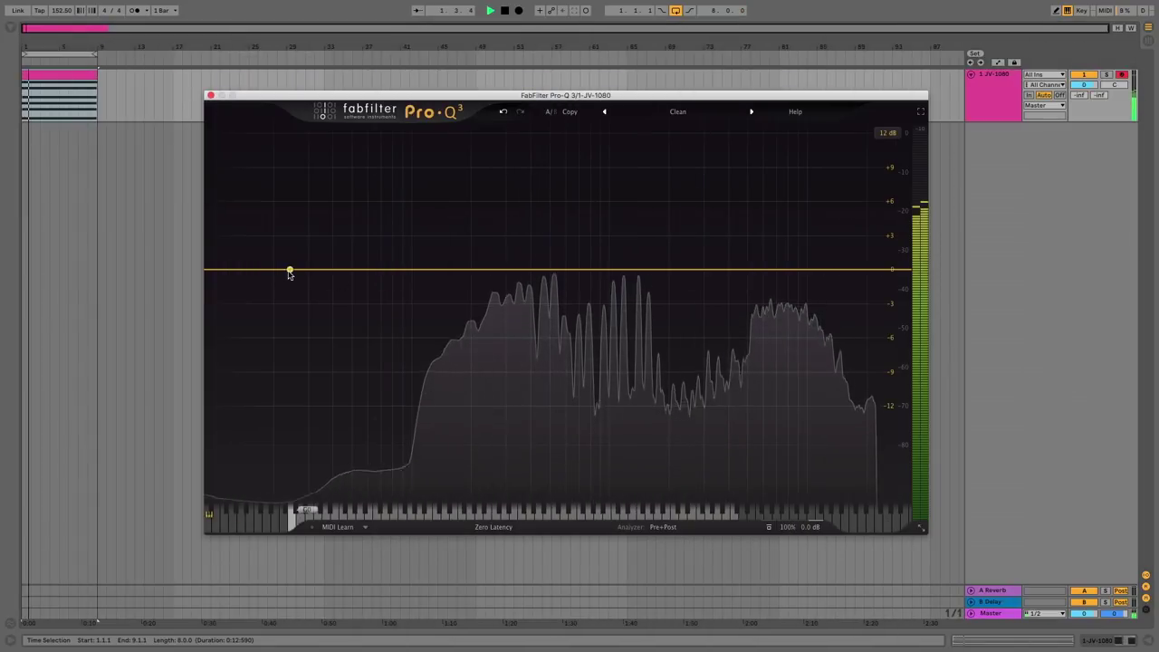
drag(286, 273, 560, 362)
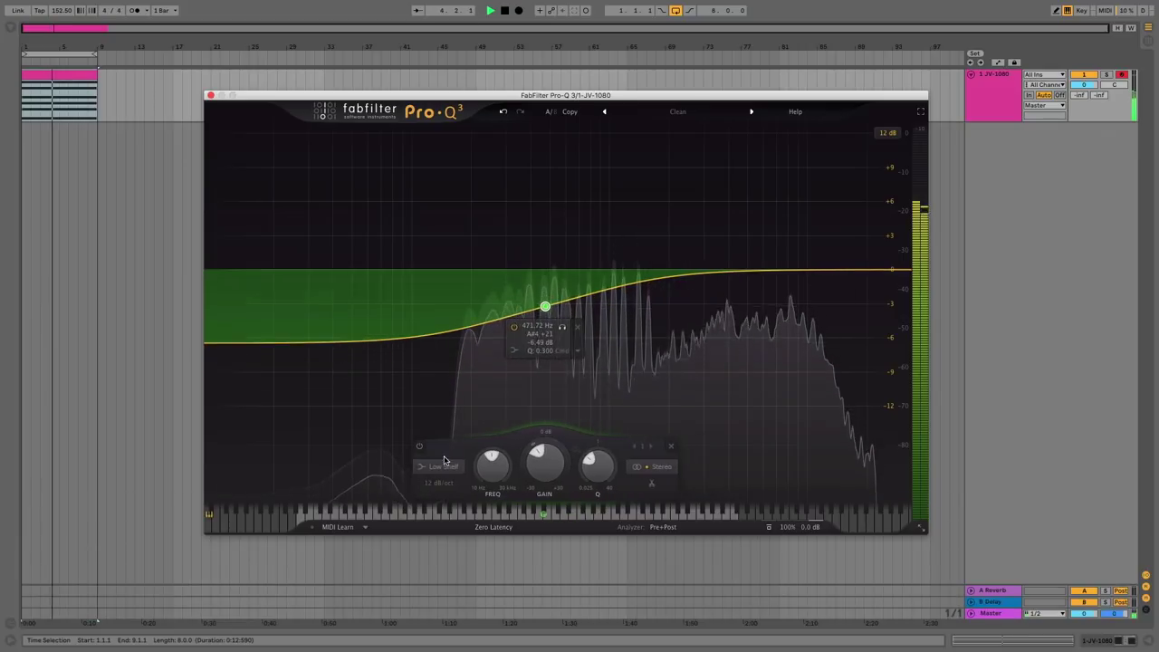
click(442, 466)
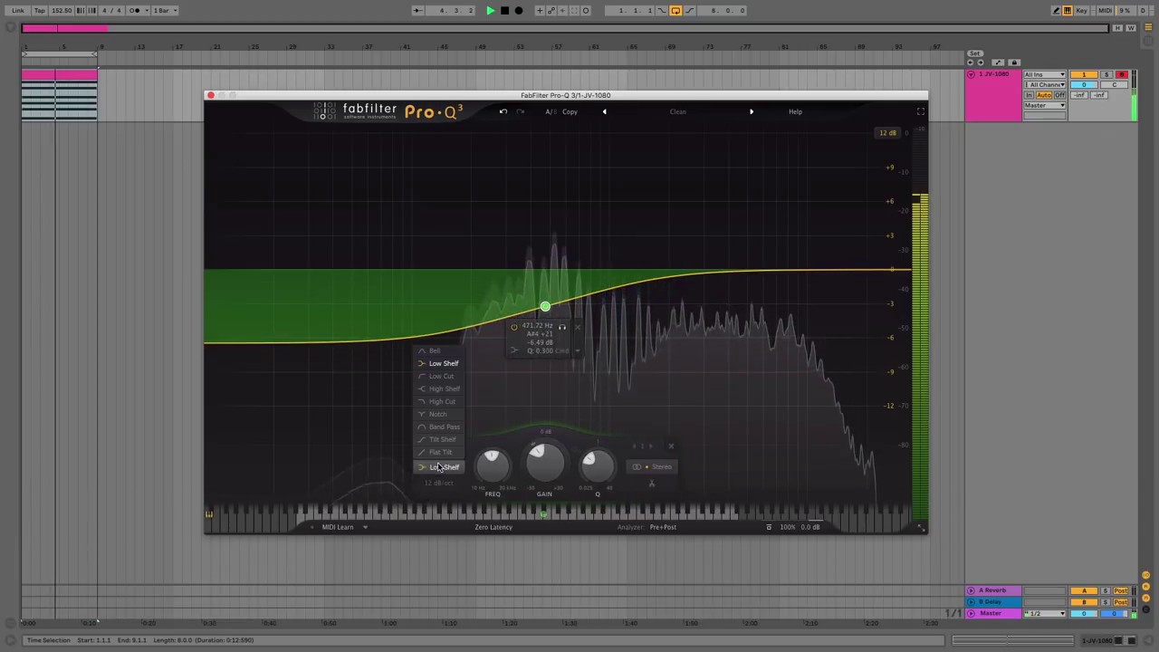
click(440, 376)
drag(545, 380, 389, 263)
Add a bell dip near 1.2 kHz and a bell boost near 520 Hz; move the low cut to 102 Hz.
drag(504, 269, 628, 341)
drag(547, 276, 545, 202)
drag(390, 265, 416, 267)
Make the low cut Side-only and sweep it up, then add a high bell boost near 3.5 kHz.
click(525, 466)
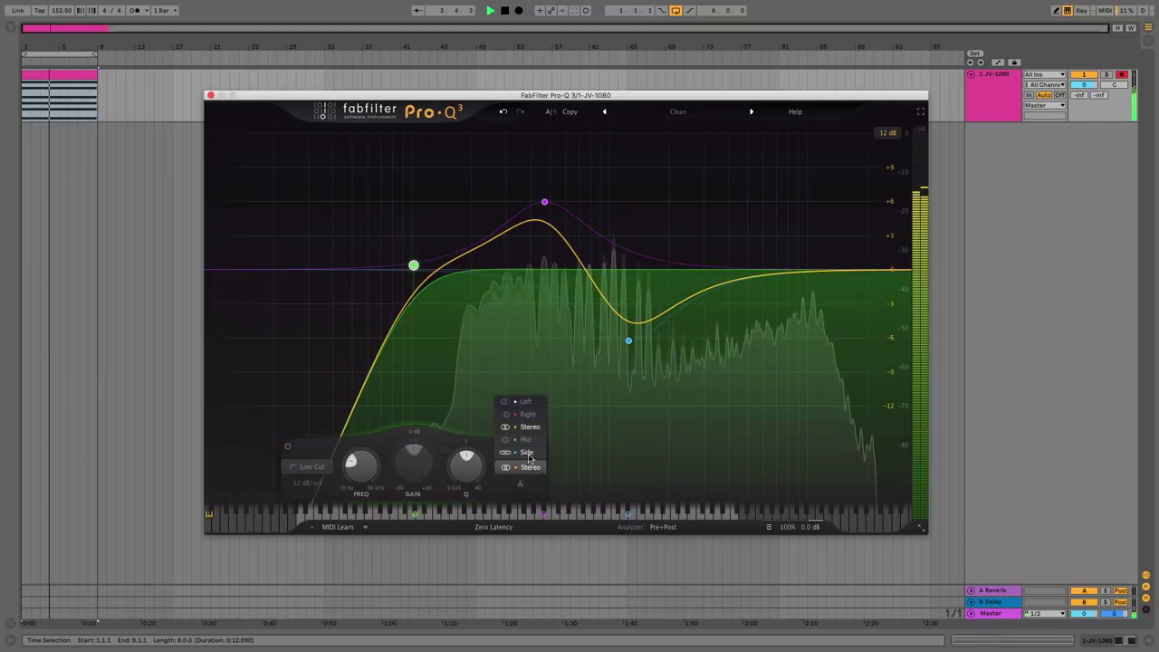
click(523, 385)
mouse_move(414, 264)
mouse_down()
mouse_move(784, 269)
mouse_move(427, 264)
mouse_move(404, 281)
mouse_up()
drag(752, 268, 715, 229)
Make the high bell Mid-only and raise its boost to about +6 dB.
click(827, 467)
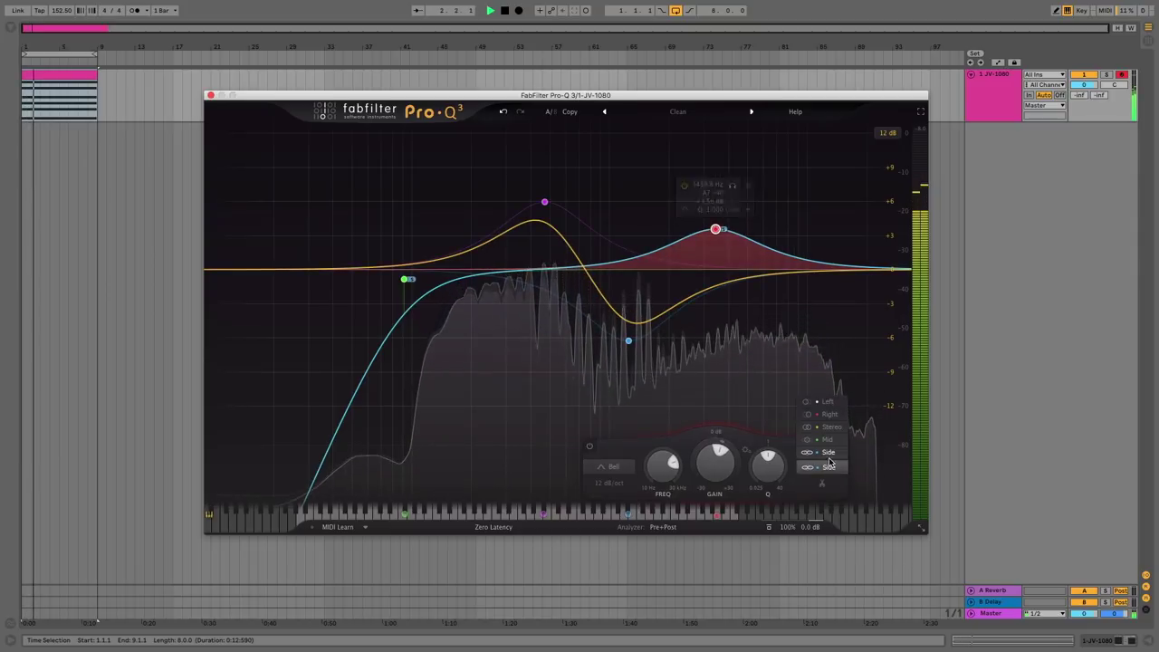
click(831, 441)
drag(715, 229, 750, 207)
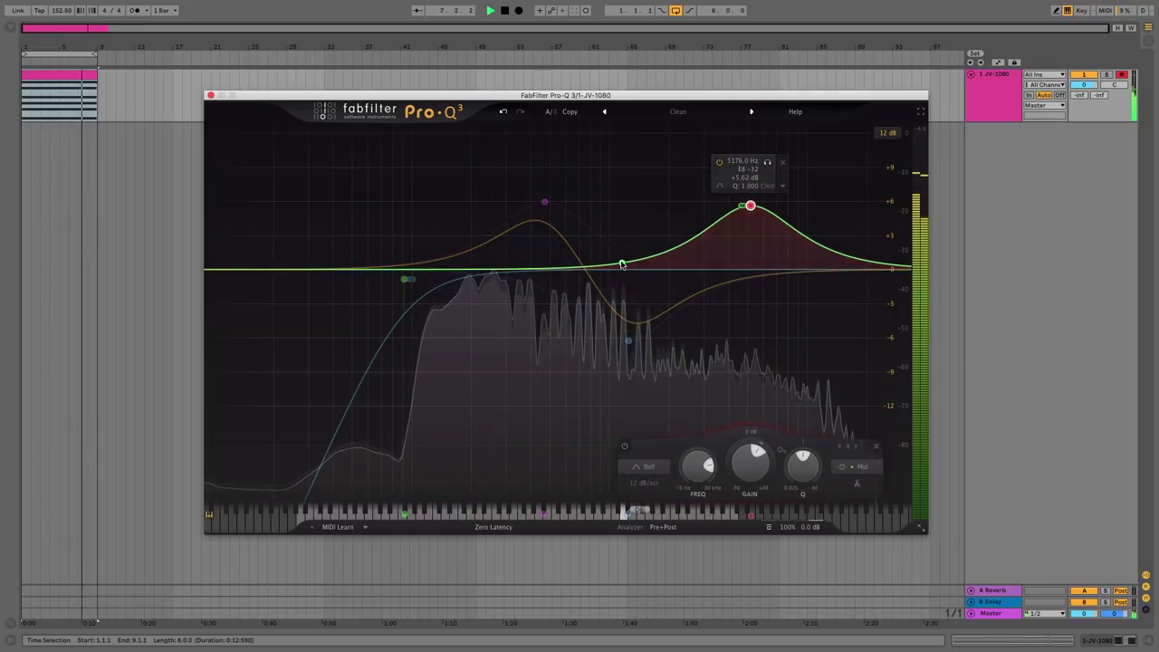
Add a Stereo cut band with 96 dB/oct slope, placed near 367 Hz at about -10 dB.
drag(623, 268, 624, 309)
click(730, 466)
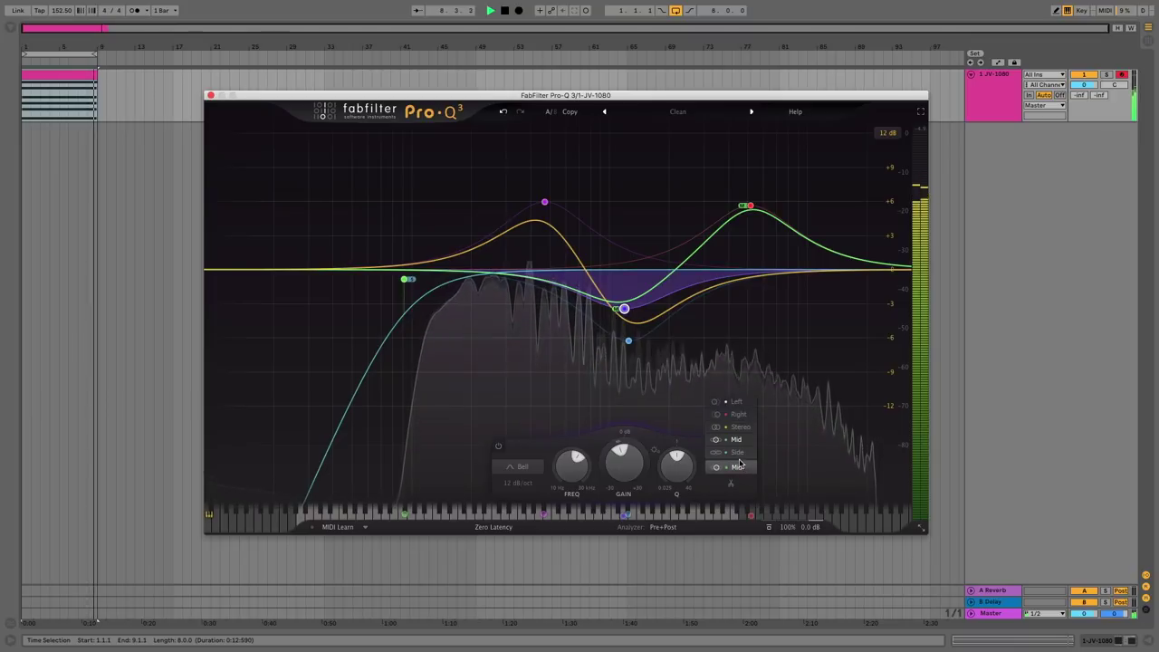
click(740, 426)
drag(624, 309, 612, 330)
click(506, 484)
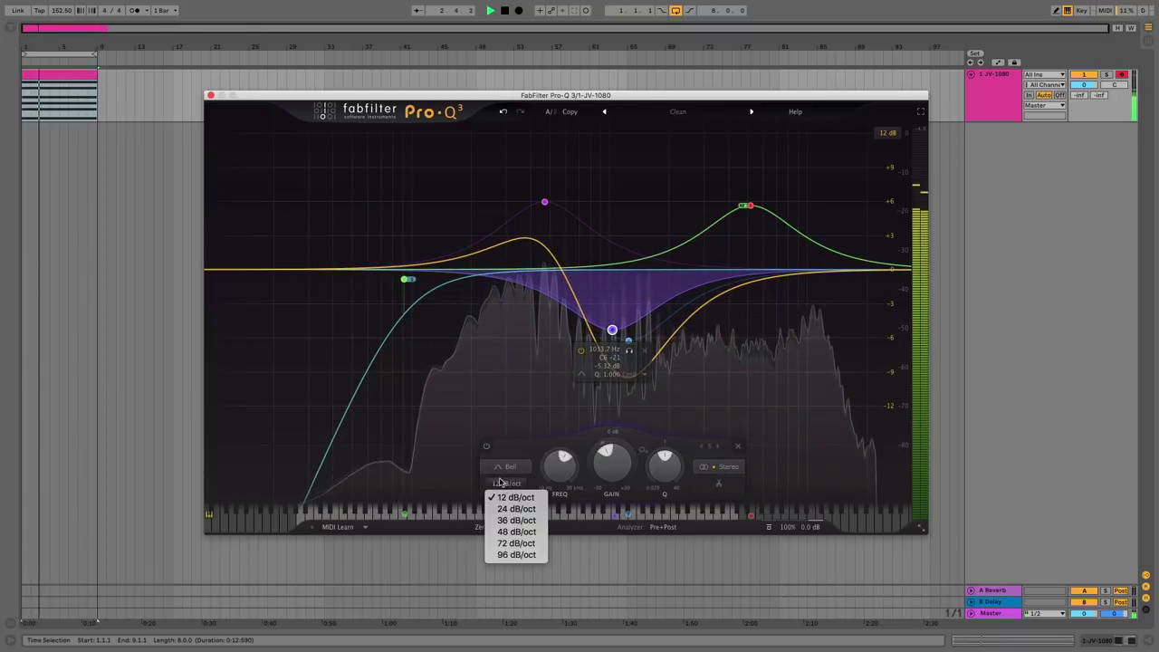
click(516, 554)
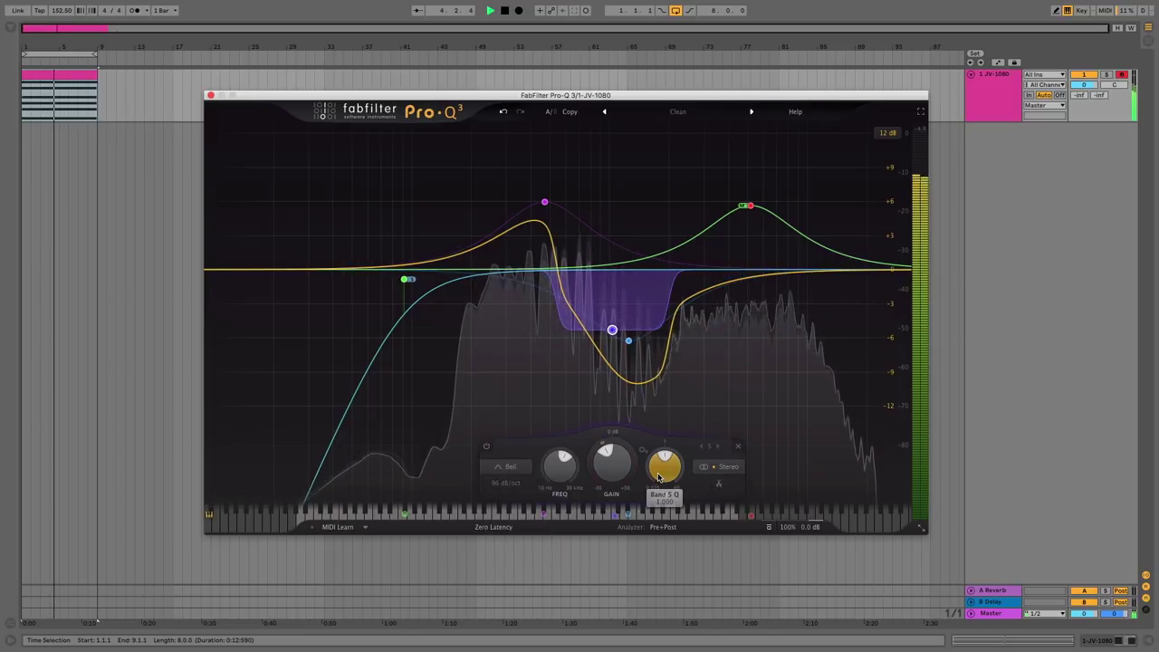
scroll(663, 466, down, 5)
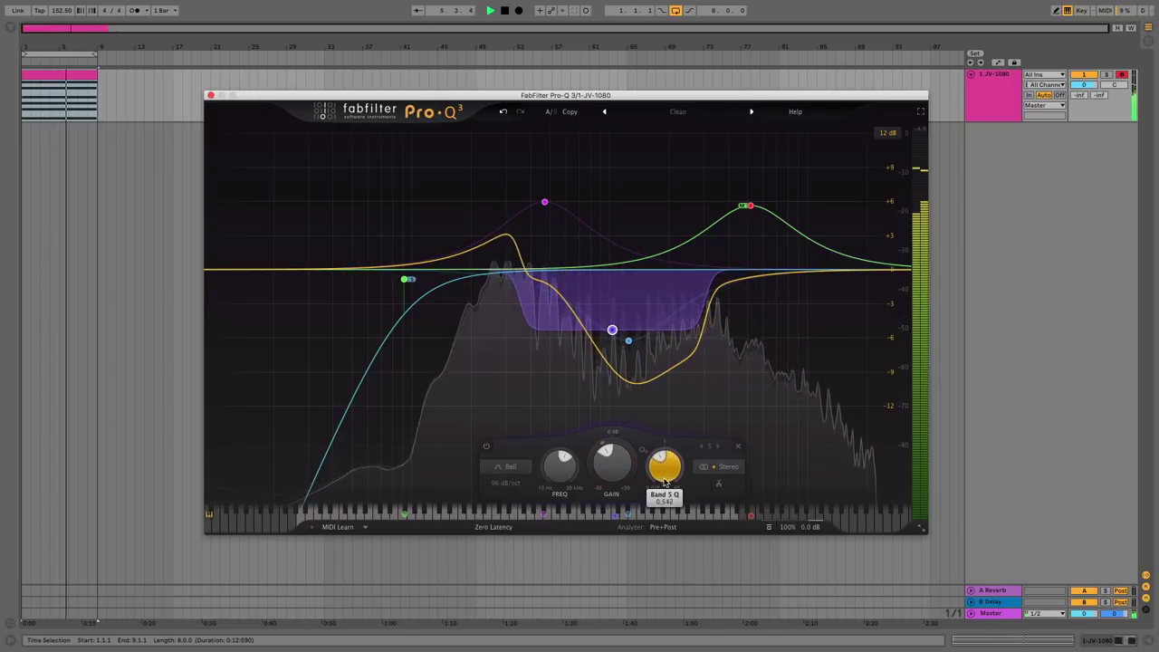
drag(612, 330, 489, 363)
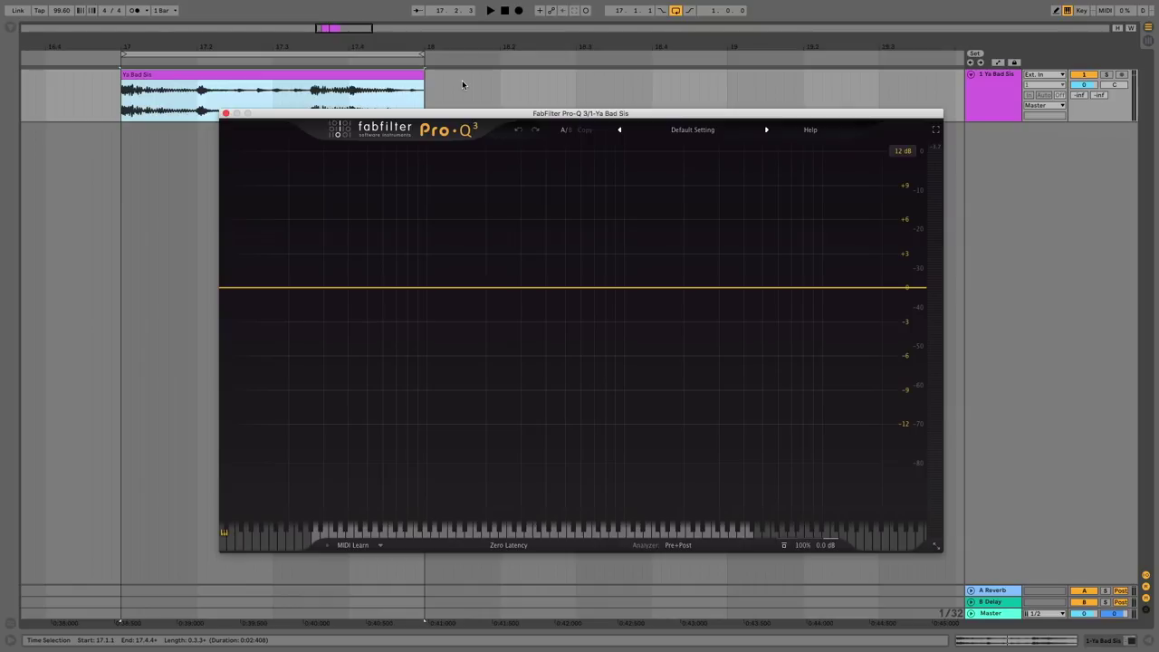
Play the Ya Bad Sis break and add a bell at 54 Hz cutting about 2.7 dB.
click(308, 82)
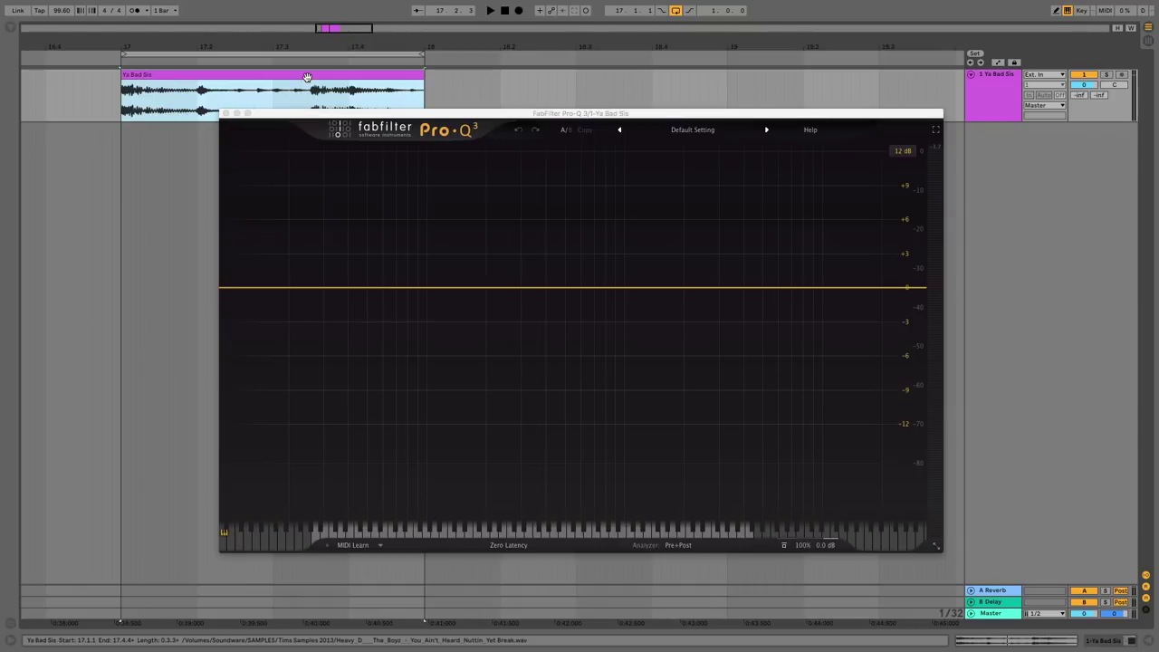
key(space)
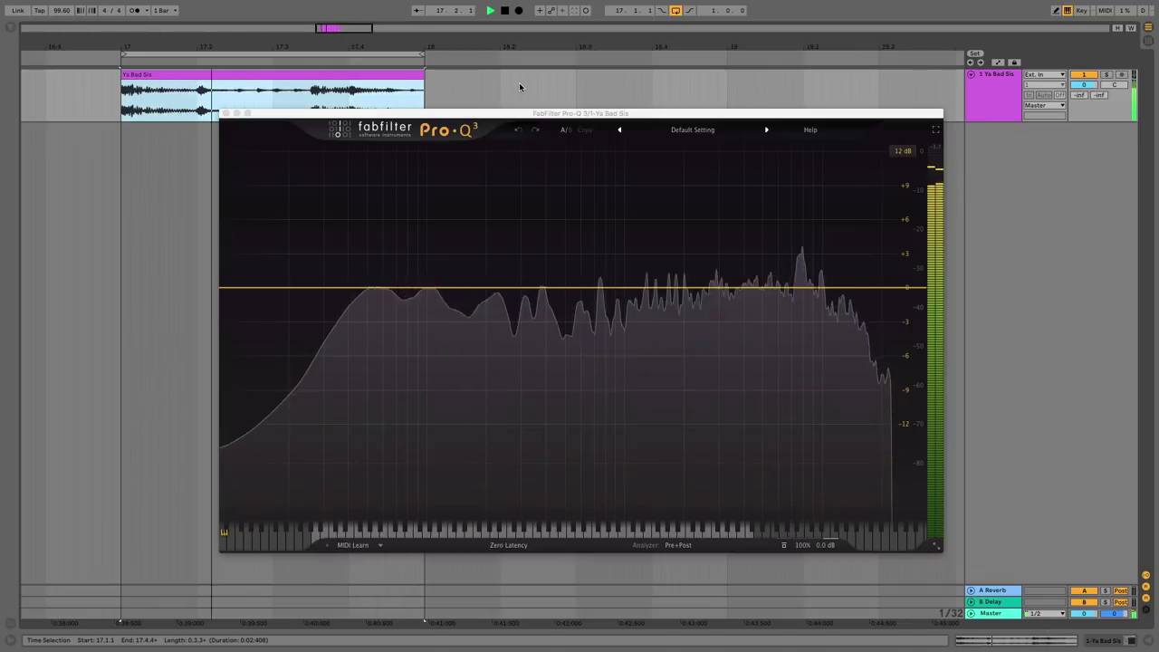
key(space)
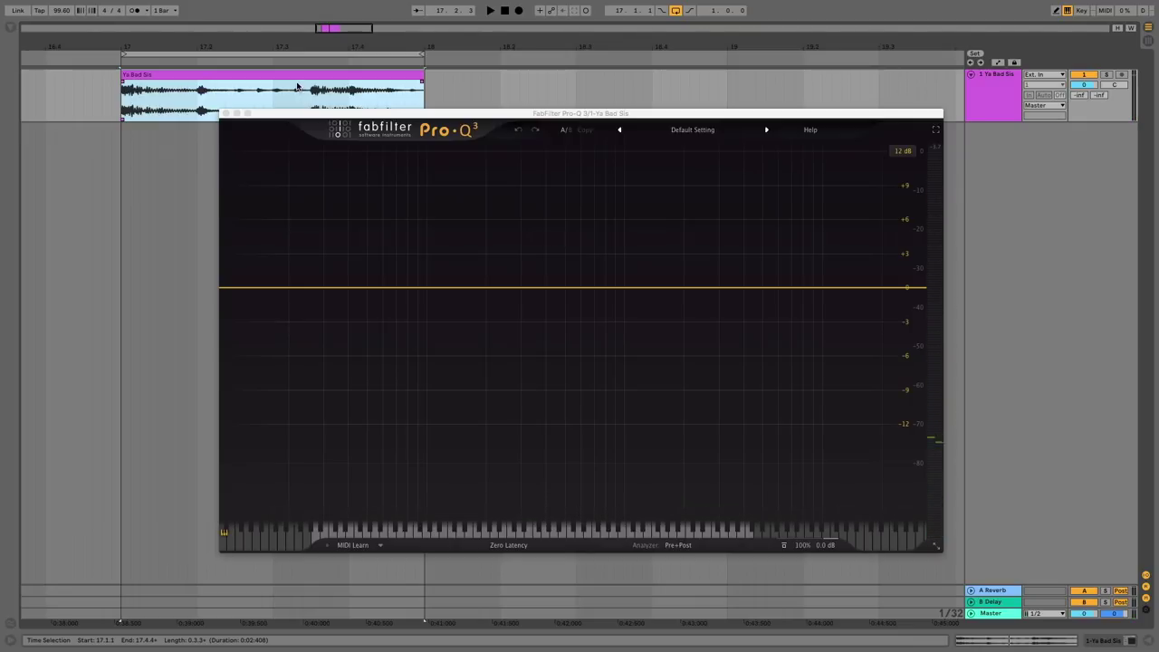
key(space)
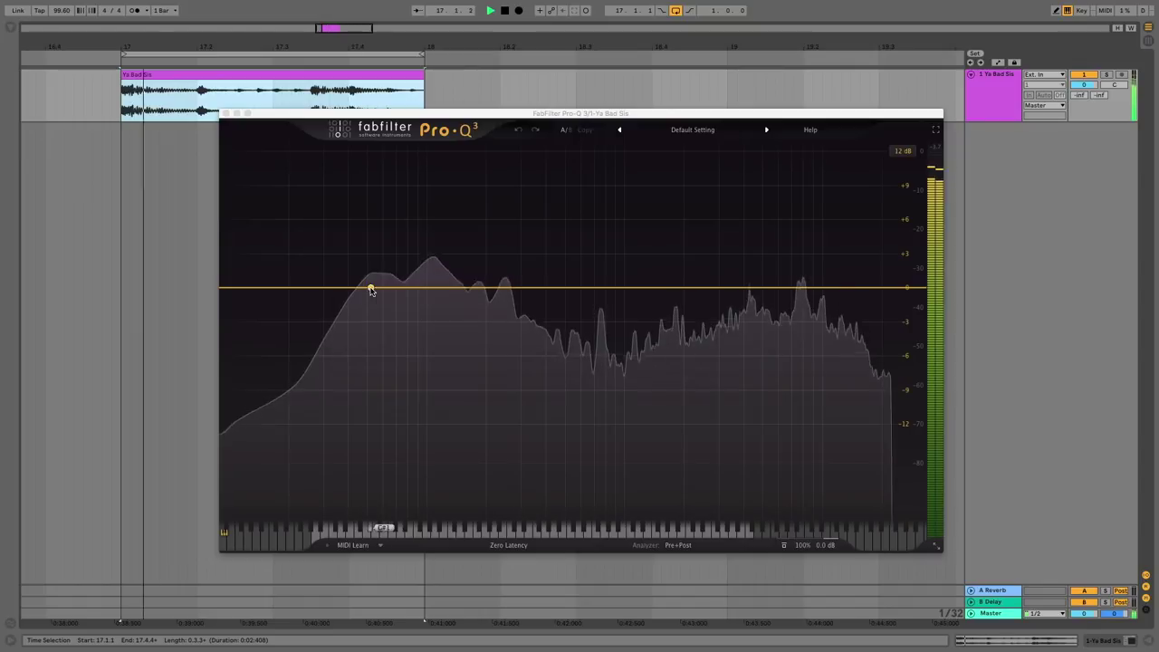
double_click(374, 287)
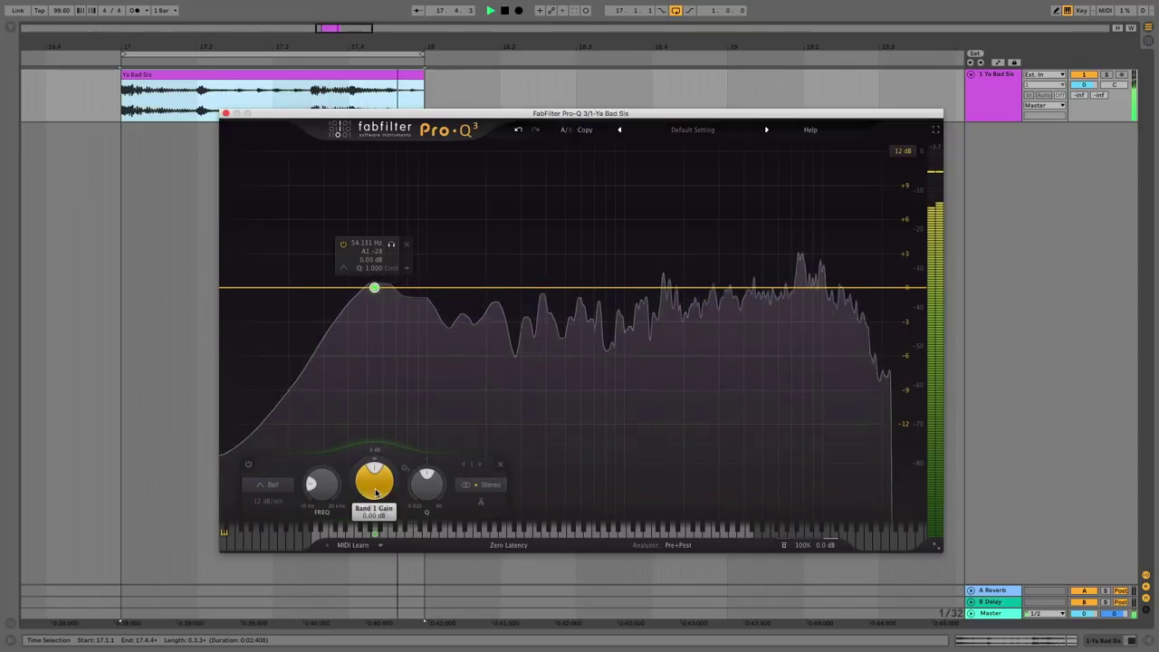
mouse_move(375, 478)
mouse_down()
mouse_move(378, 427)
mouse_move(377, 536)
mouse_move(377, 490)
mouse_up()
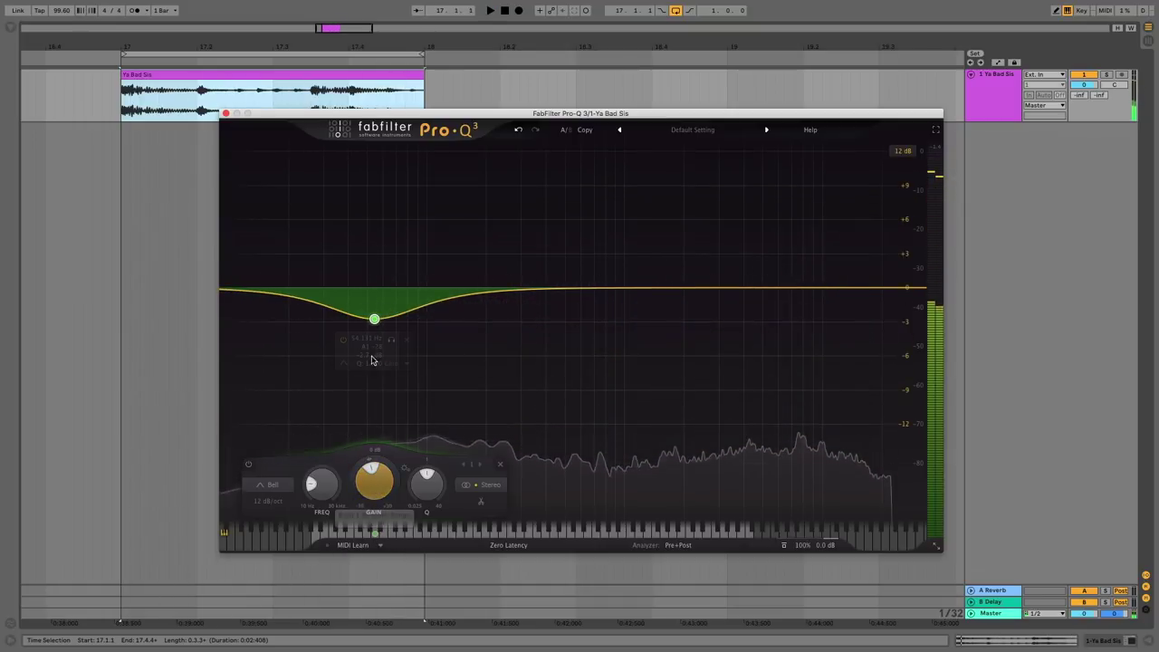
Make the 54 Hz bell dynamic and deepen its cut to about -9 dB while the break plays.
mouse_move(373, 340)
right_click(405, 367)
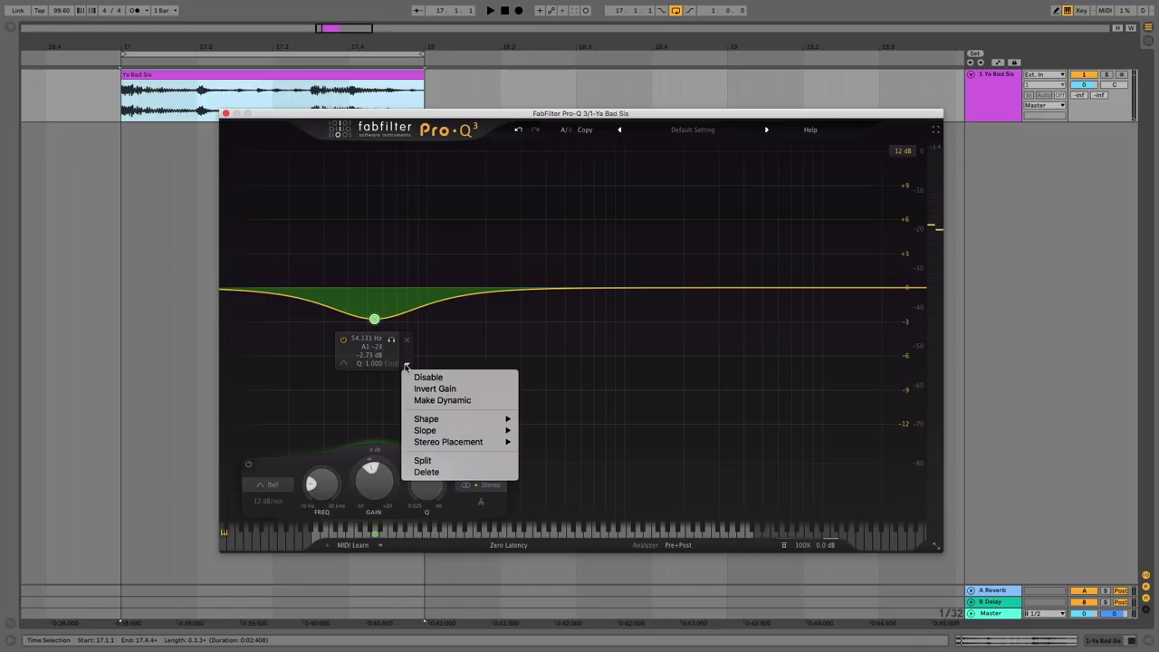
click(432, 401)
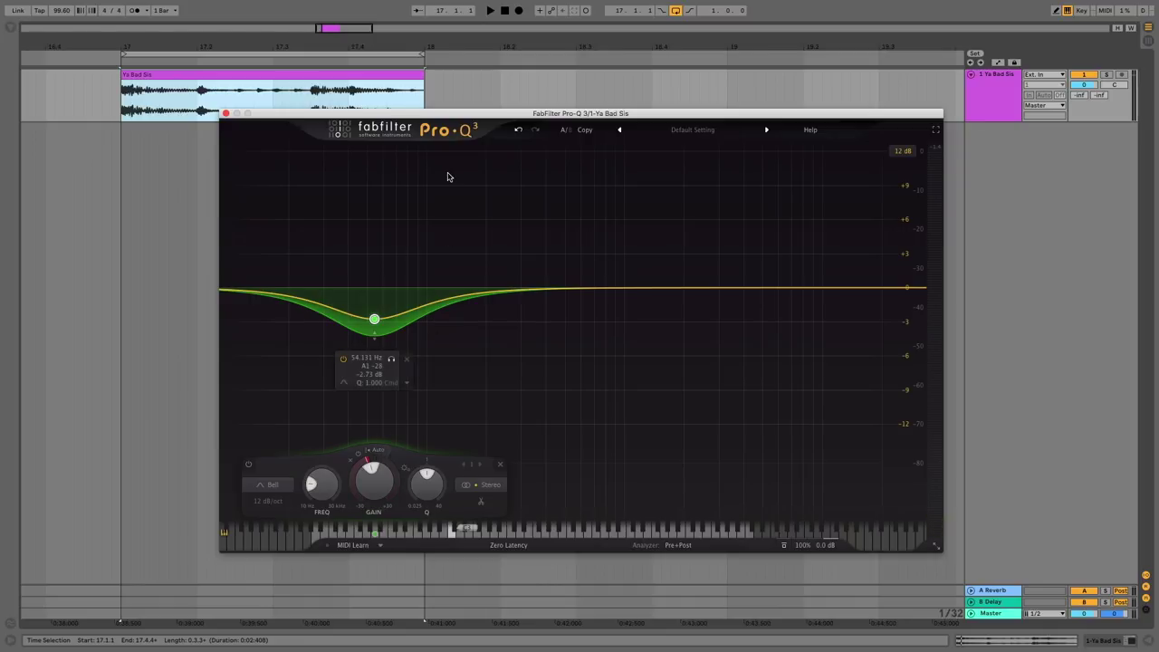
key(space)
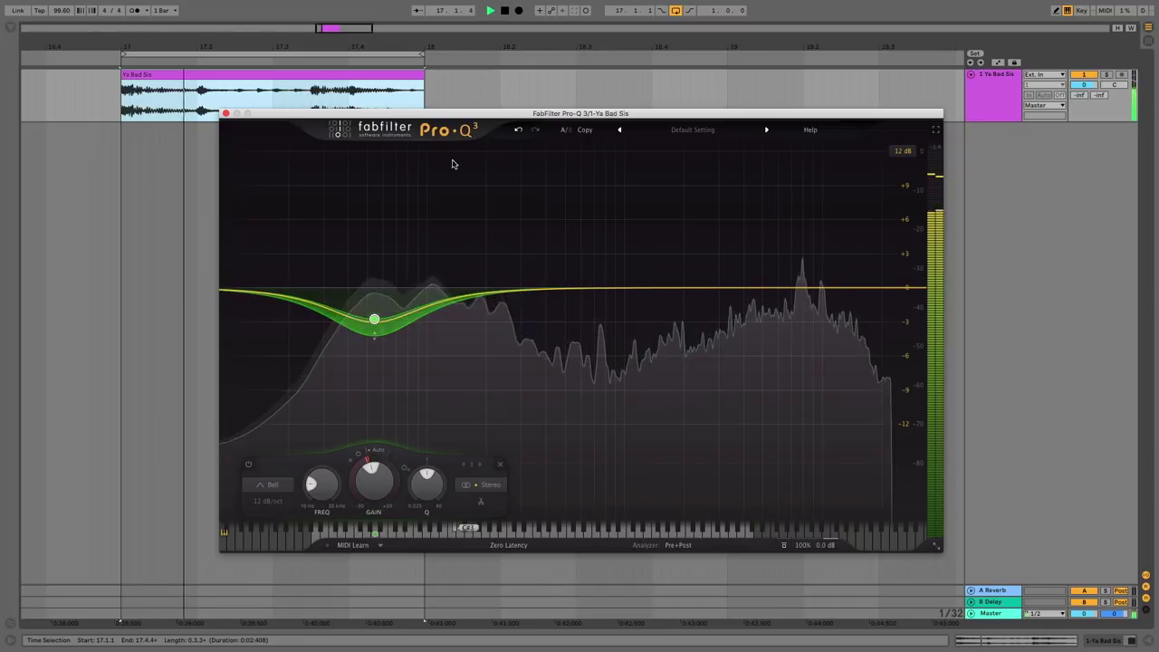
drag(374, 325, 370, 391)
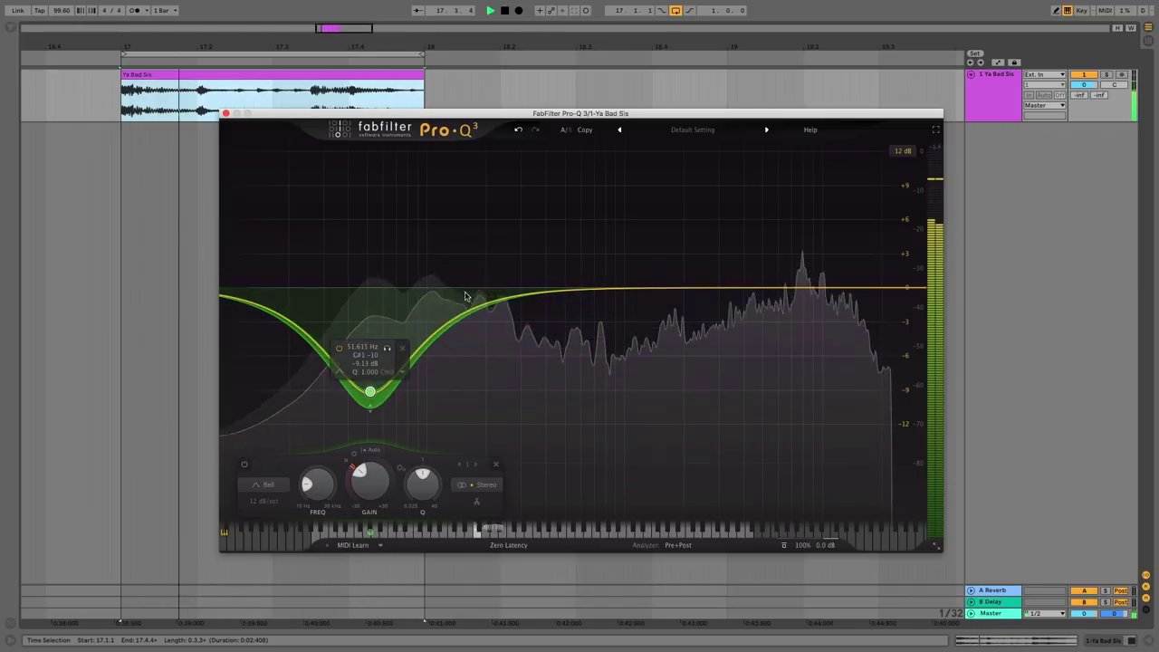
key(space)
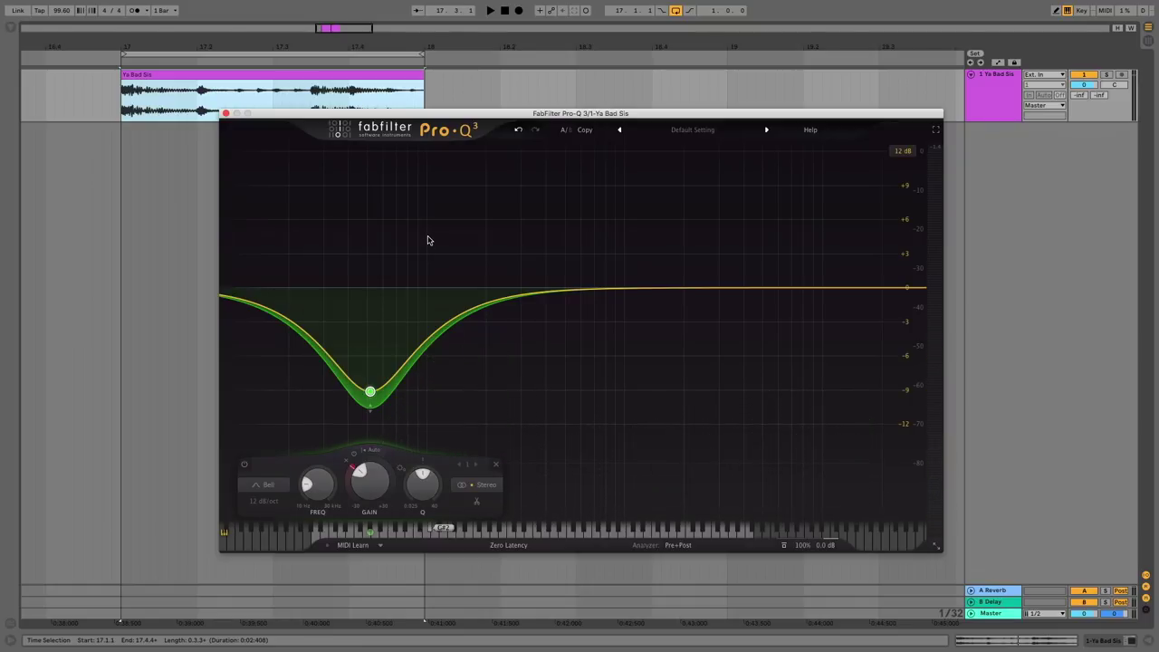
key(space)
Set band 1's dynamic threshold to about -21 dB and lift it into a +5 dB boost near 57 Hz.
click(372, 452)
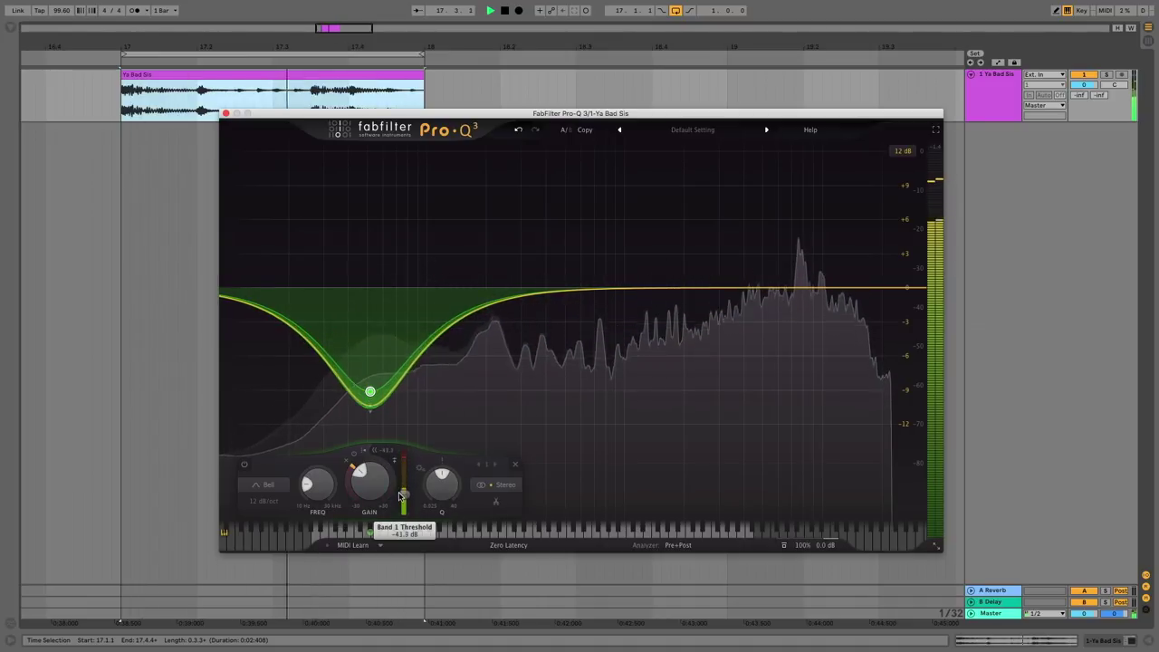
drag(402, 474, 405, 457)
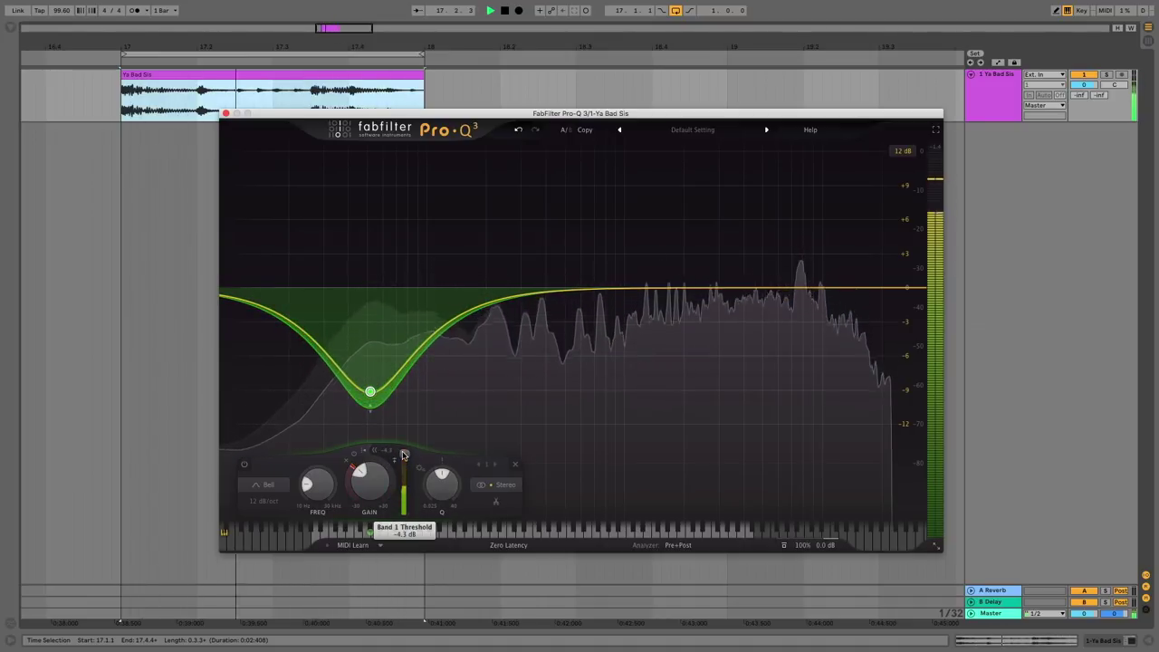
drag(404, 464, 402, 476)
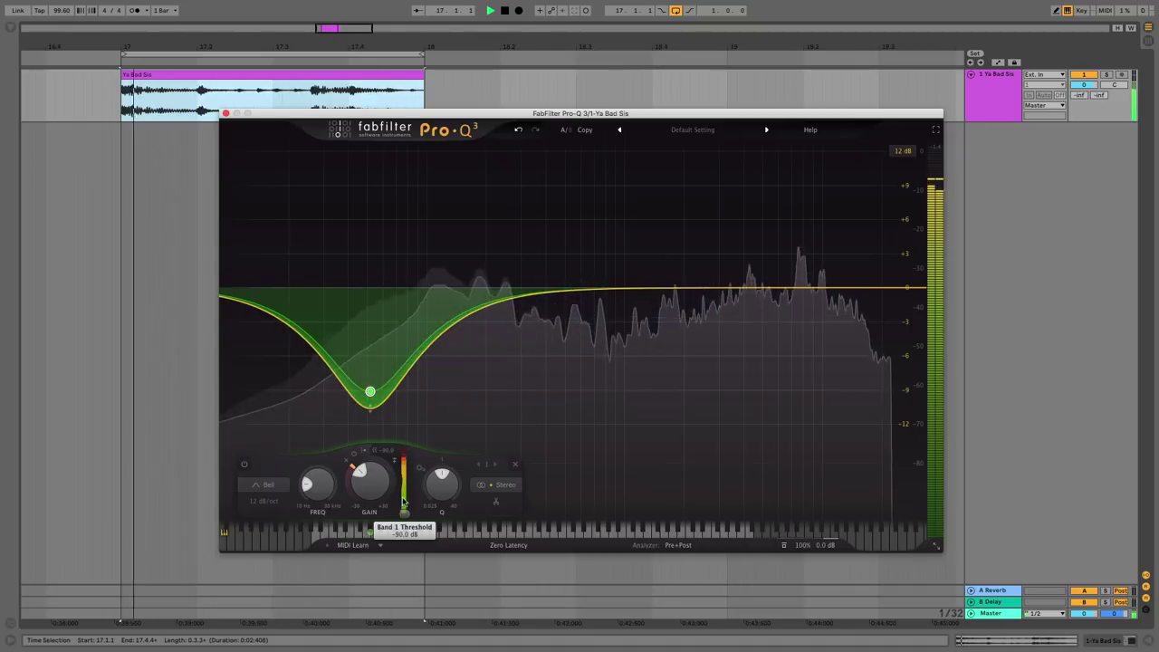
drag(369, 391, 380, 236)
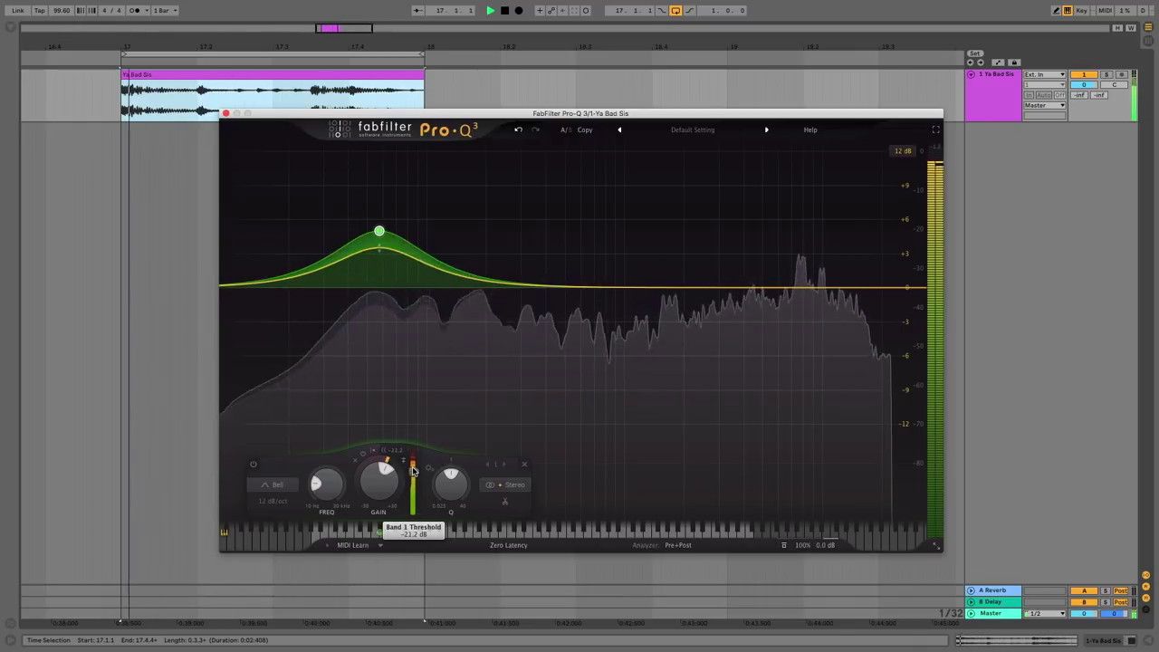
Lower Pro-Q 3's band 1 dynamic bell to about +4.4 dB at 56.9 Hz.
mouse_move(378, 250)
drag(378, 233, 378, 239)
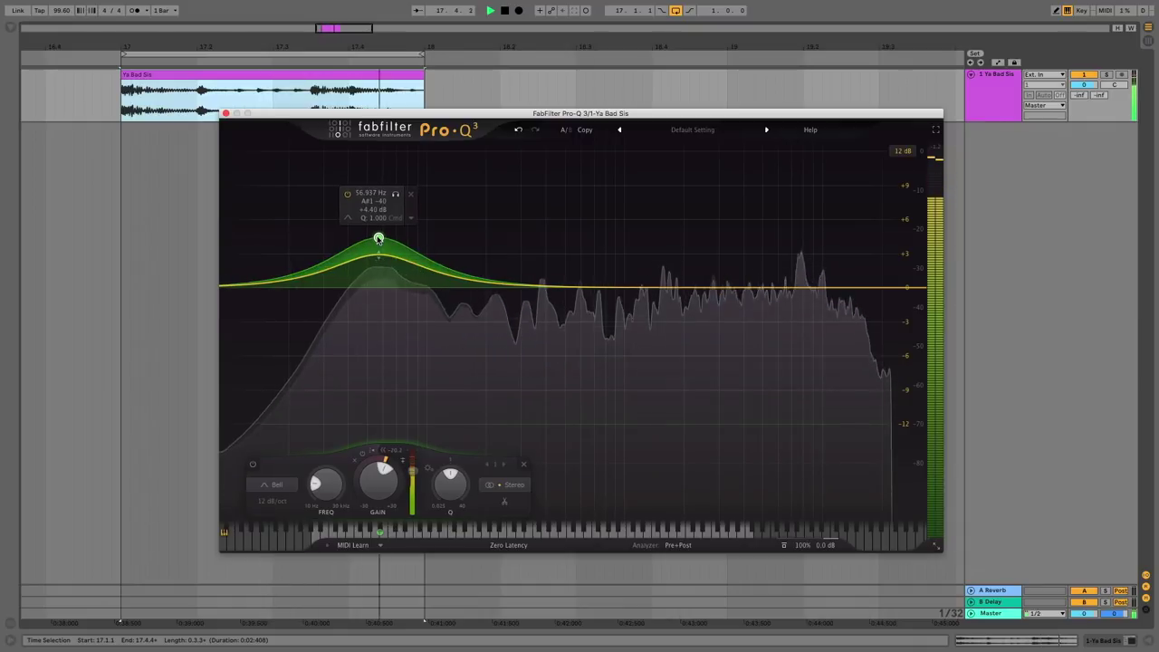